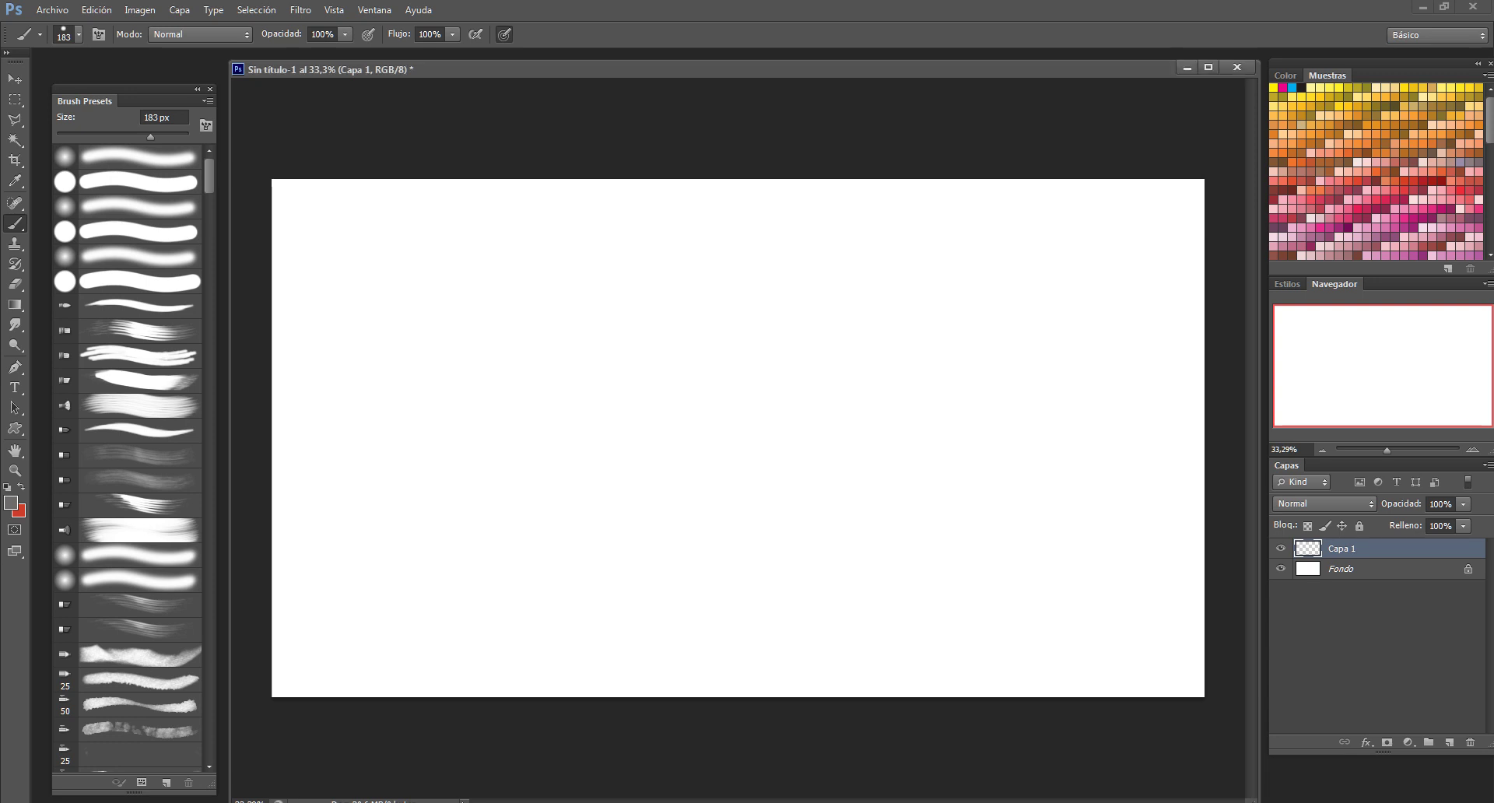
Scroll down over the grey-filled canvas and the dragon head sketch on linea-1
scroll(129, 459, down, 5)
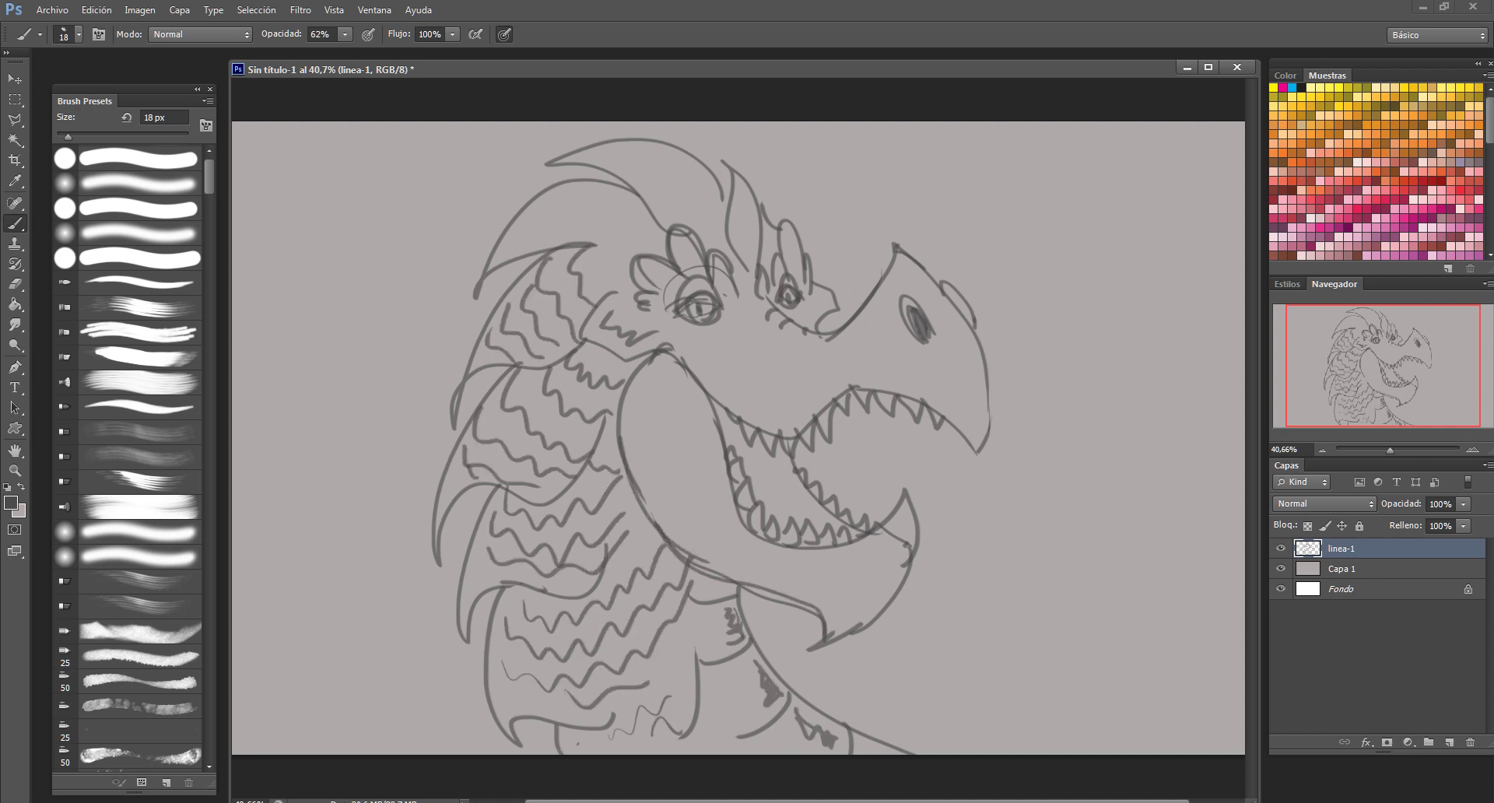
On a new layer, block in the neck, body, head and snout in fully opaque dark grey
key(ctrl+shift+alt+n)
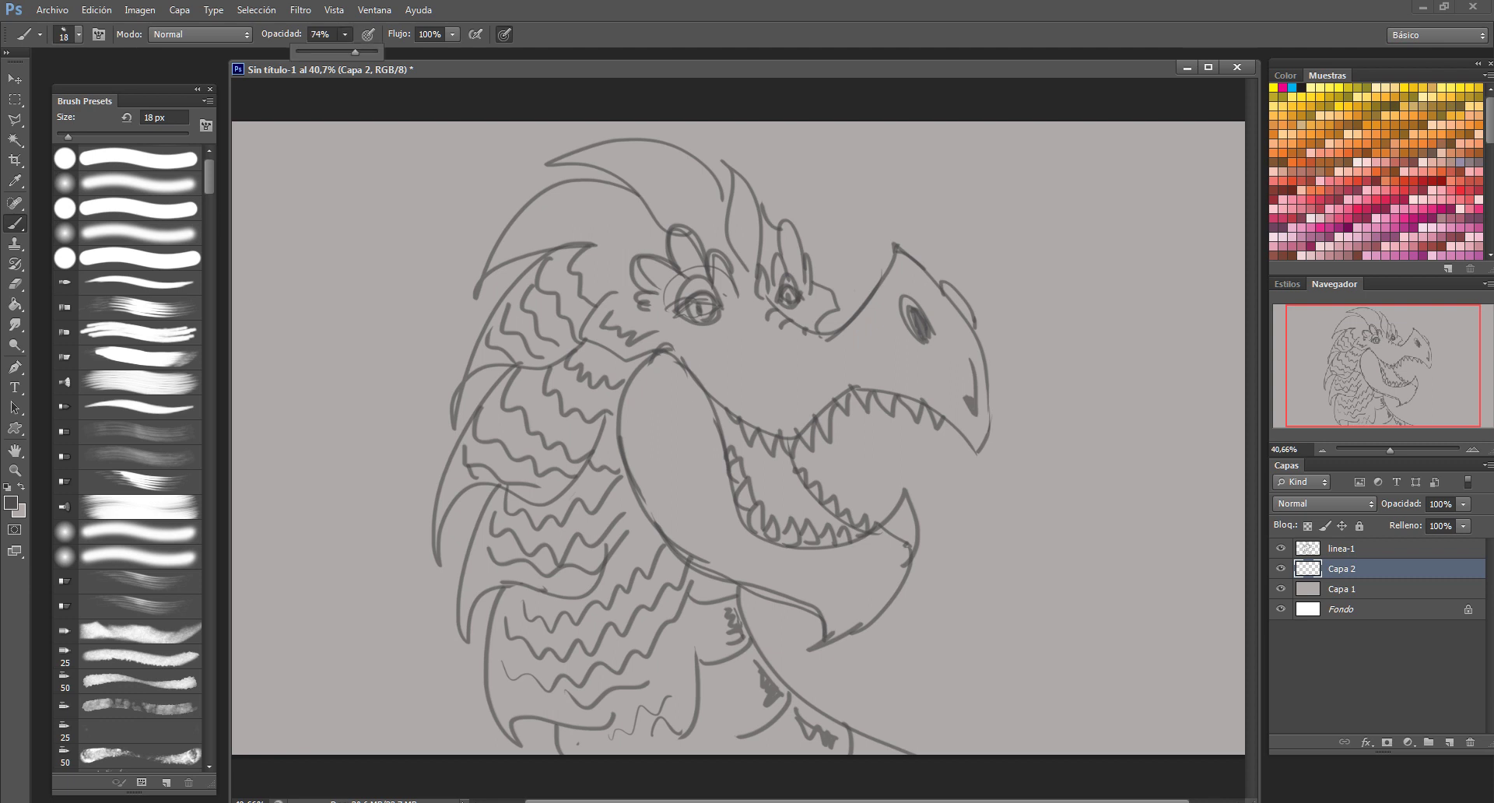
key(0)
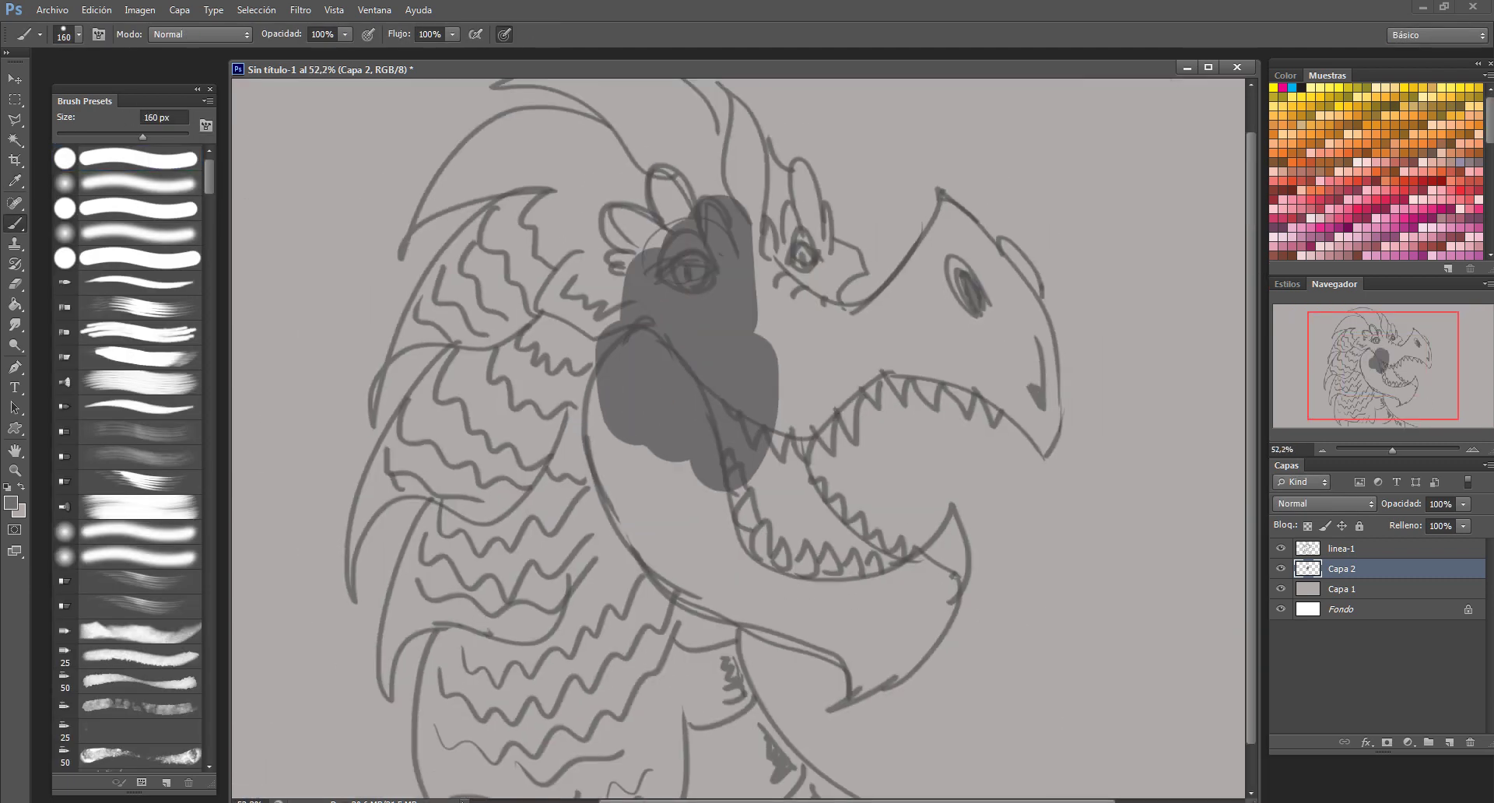
drag(591, 233, 638, 685)
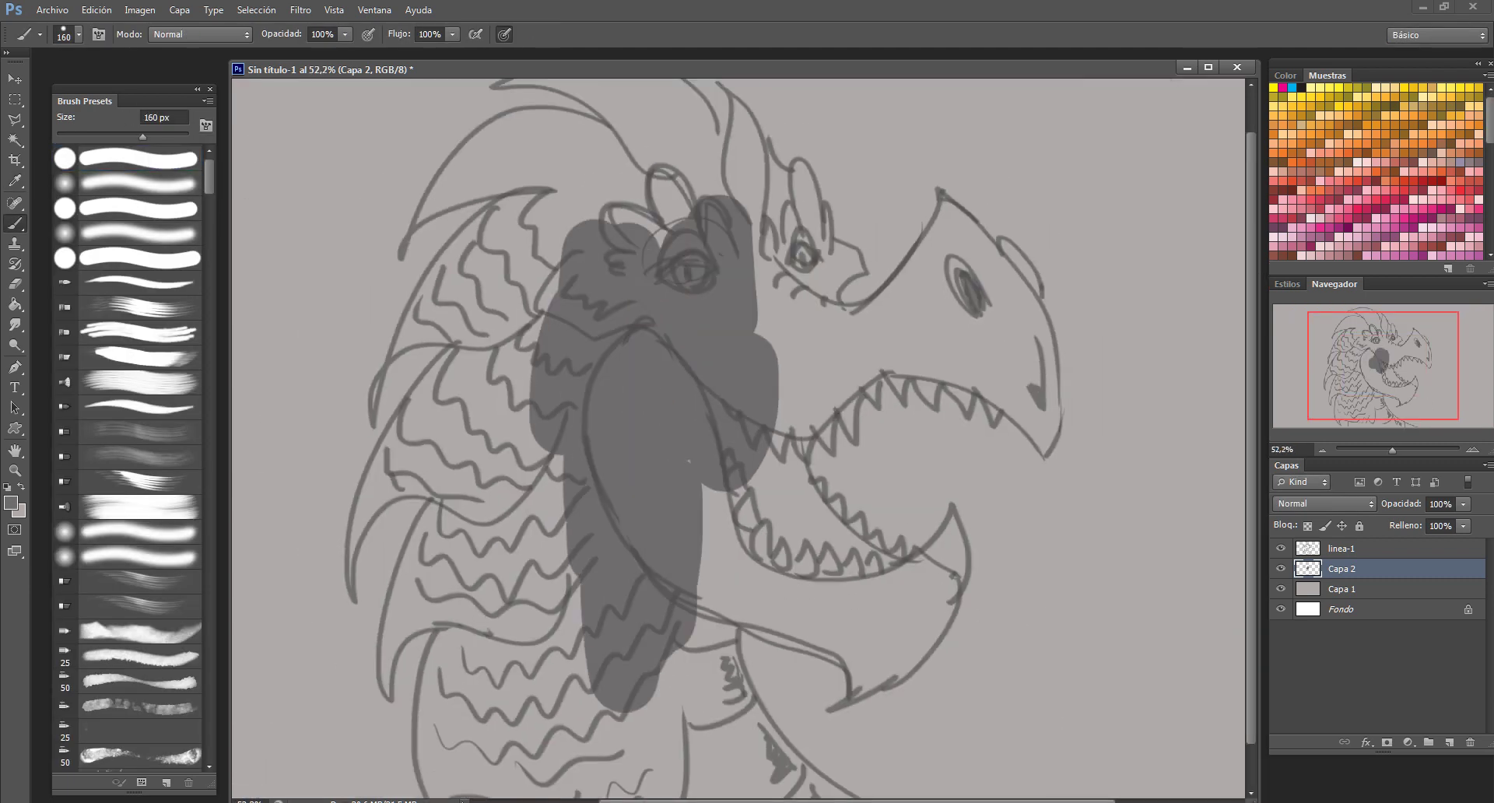
mouse_move(646, 529)
mouse_down()
mouse_move(739, 778)
mouse_move(467, 701)
mouse_move(529, 327)
mouse_up()
mouse_move(482, 614)
mouse_down()
mouse_move(436, 435)
mouse_move(700, 140)
mouse_move(1011, 327)
mouse_up()
drag(825, 467, 895, 622)
With a smaller brush, fill the jaw, snout top and mouth edges in dark grey
right_click(704, 263)
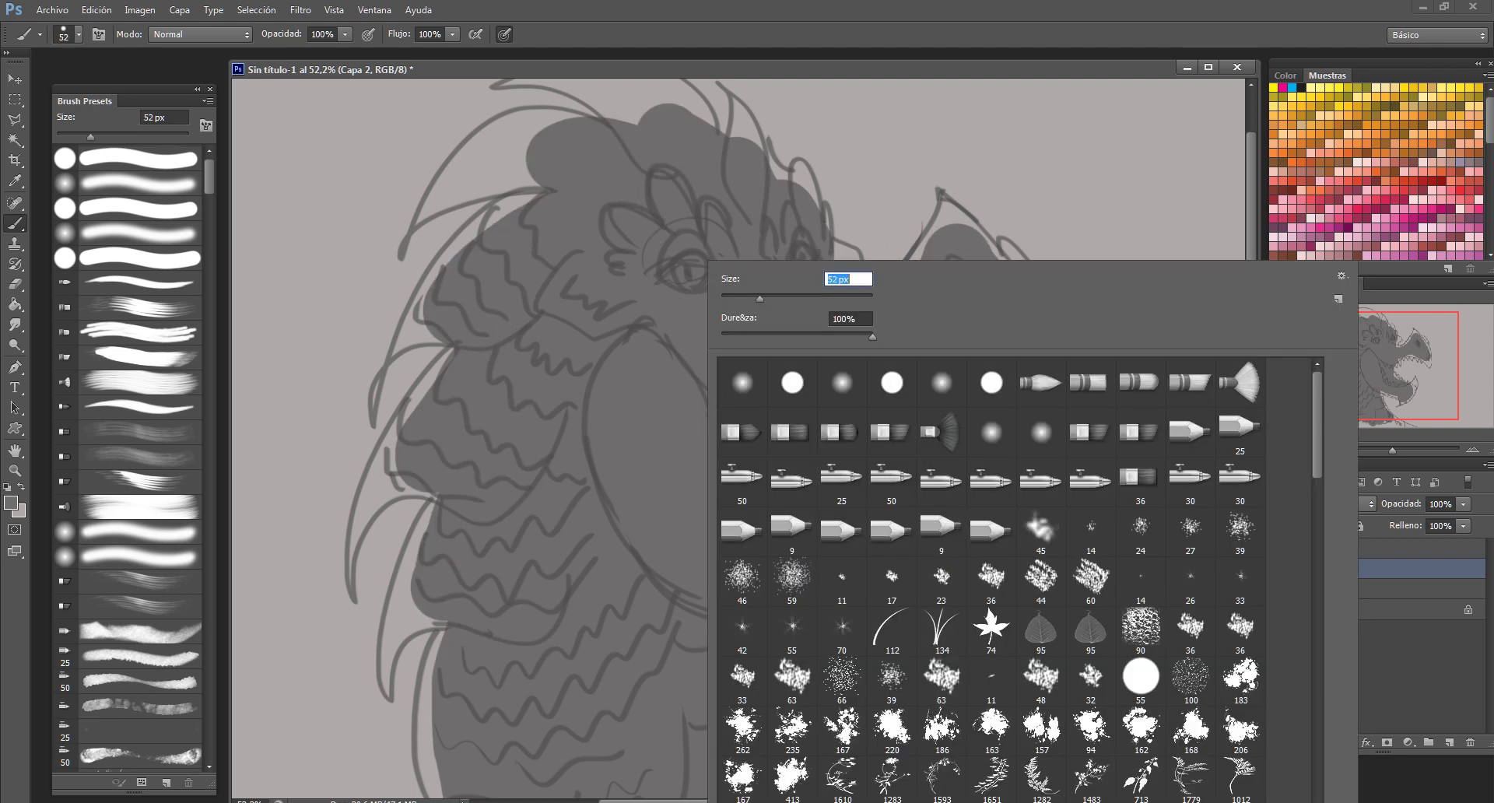
scroll(1035, 374, up, 5)
drag(1097, 568, 1043, 771)
drag(1027, 389, 1082, 584)
mouse_move(1012, 607)
mouse_down()
mouse_move(1043, 747)
mouse_move(420, 576)
mouse_move(452, 623)
mouse_up()
scroll(739, 436, up, 5)
mouse_move(1012, 545)
mouse_down()
mouse_move(856, 358)
mouse_move(701, 218)
mouse_up()
drag(701, 233, 545, 529)
drag(700, 397, 638, 490)
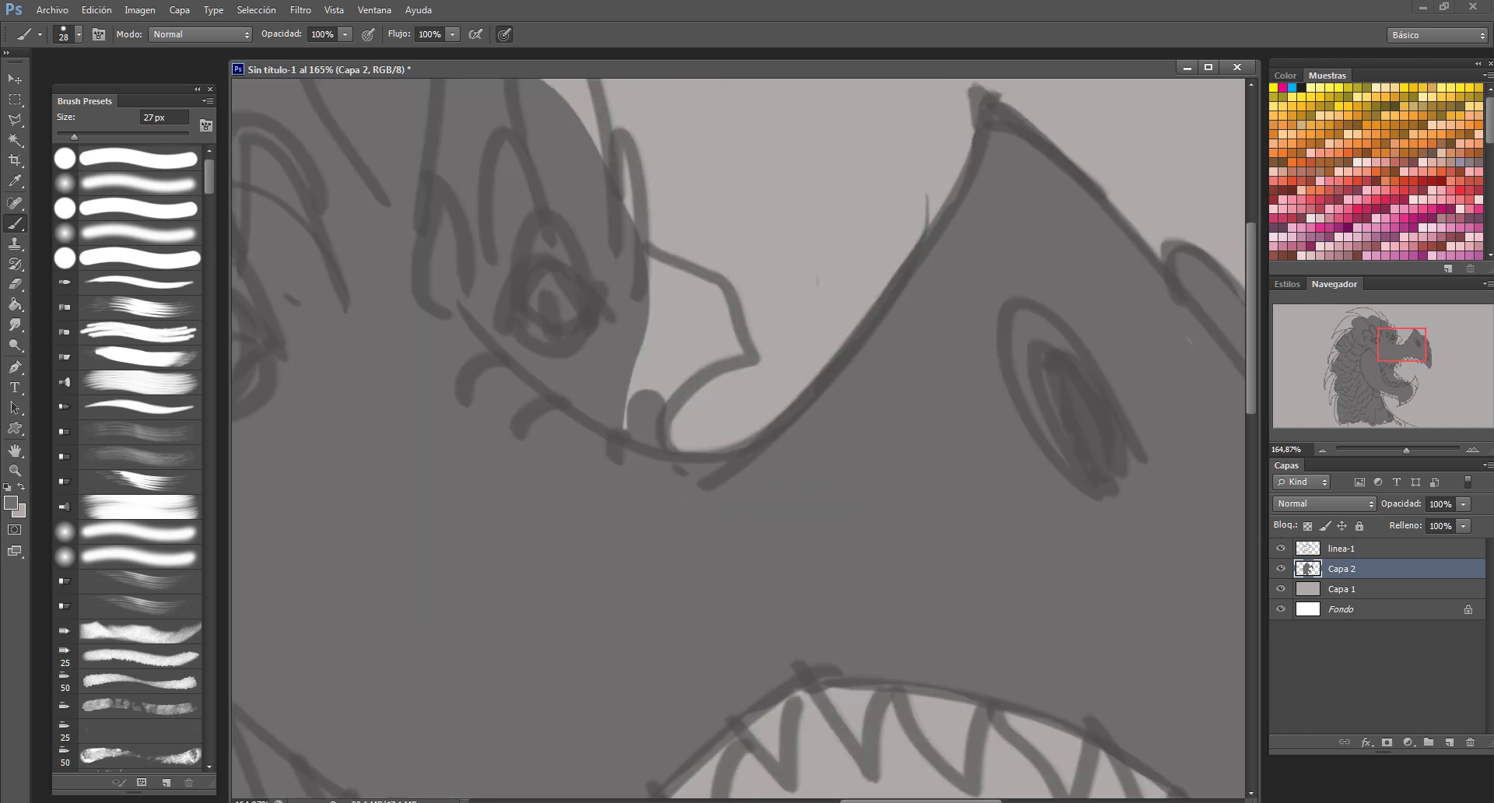
mouse_move(646, 412)
mouse_down()
mouse_move(739, 257)
mouse_move(724, 397)
mouse_up()
Fill the top of the head and the horn spike, undoing a stray scalloped stroke
scroll(739, 436, up, 5)
drag(607, 155, 708, 304)
drag(810, 288, 864, 389)
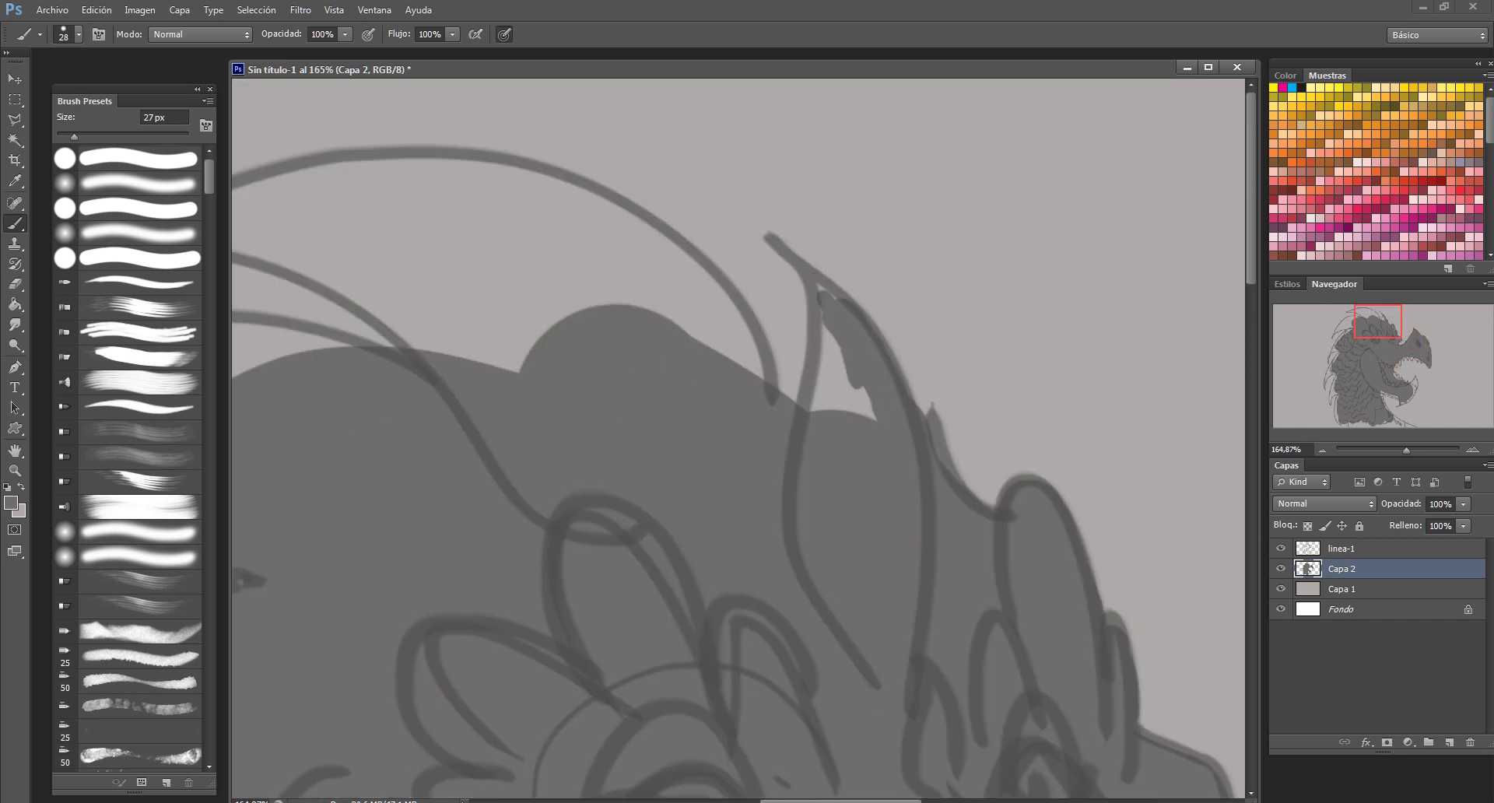
mouse_move(385, 234)
mouse_down()
mouse_move(614, 225)
mouse_move(747, 366)
mouse_move(607, 226)
mouse_up()
key(ctrl+z)
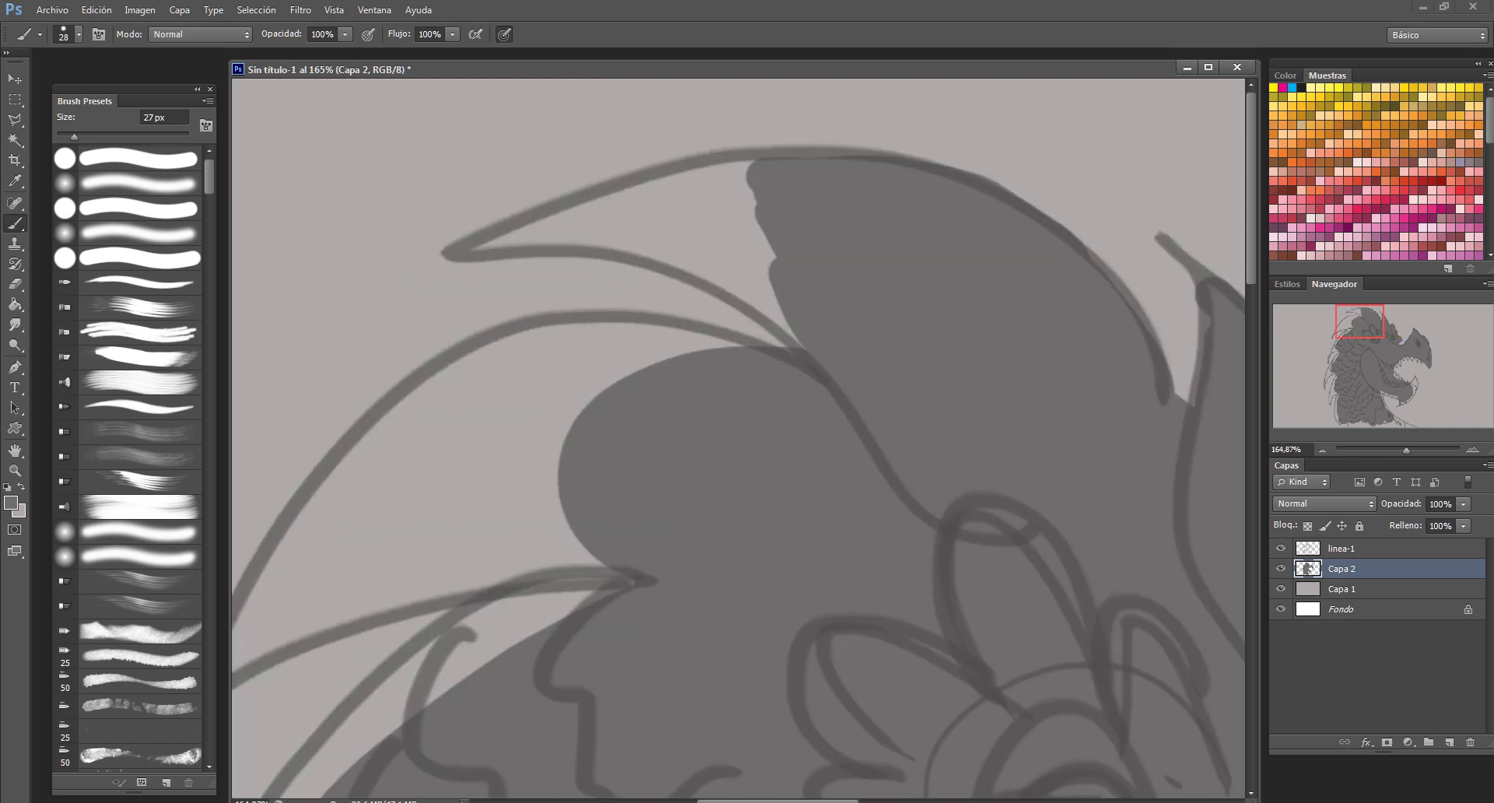
Paint the dark silhouette along the crest and clean up the horn spike's edge
scroll(739, 435, left, 3)
mouse_move(778, 335)
mouse_down()
mouse_move(591, 171)
mouse_move(530, 249)
mouse_up()
drag(646, 225, 483, 257)
scroll(739, 436, up, 2)
scroll(739, 436, down, 3)
drag(545, 467, 739, 295)
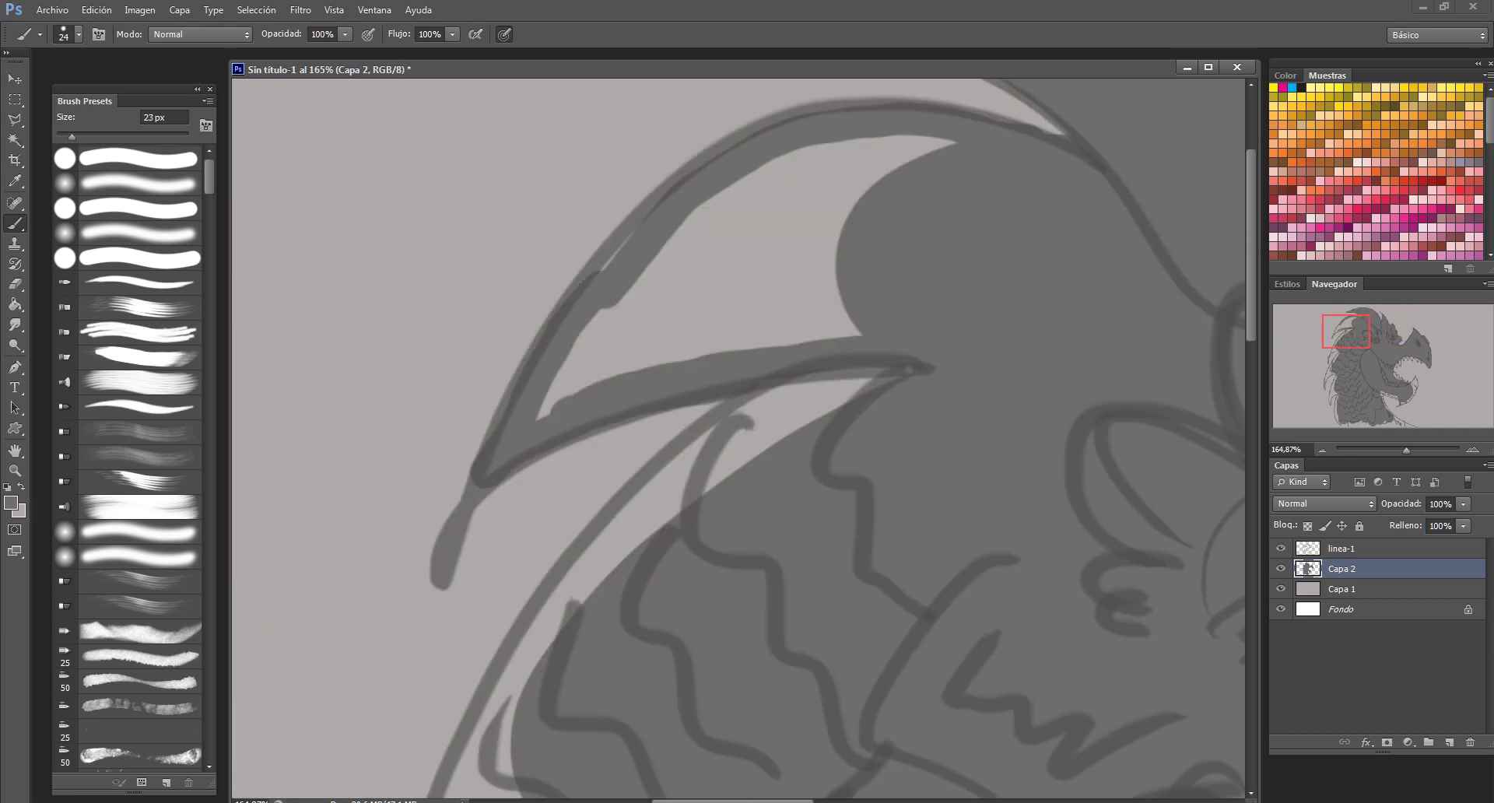
drag(716, 342, 825, 272)
drag(591, 373, 934, 156)
Fill the remaining gaps across the dark grey dragon silhouette
scroll(826, 349, left, 3)
drag(825, 350, 700, 739)
scroll(817, 428, down, 3)
drag(972, 296, 778, 373)
mouse_move(716, 202)
mouse_down()
mouse_move(815, 423)
mouse_move(1011, 373)
mouse_up()
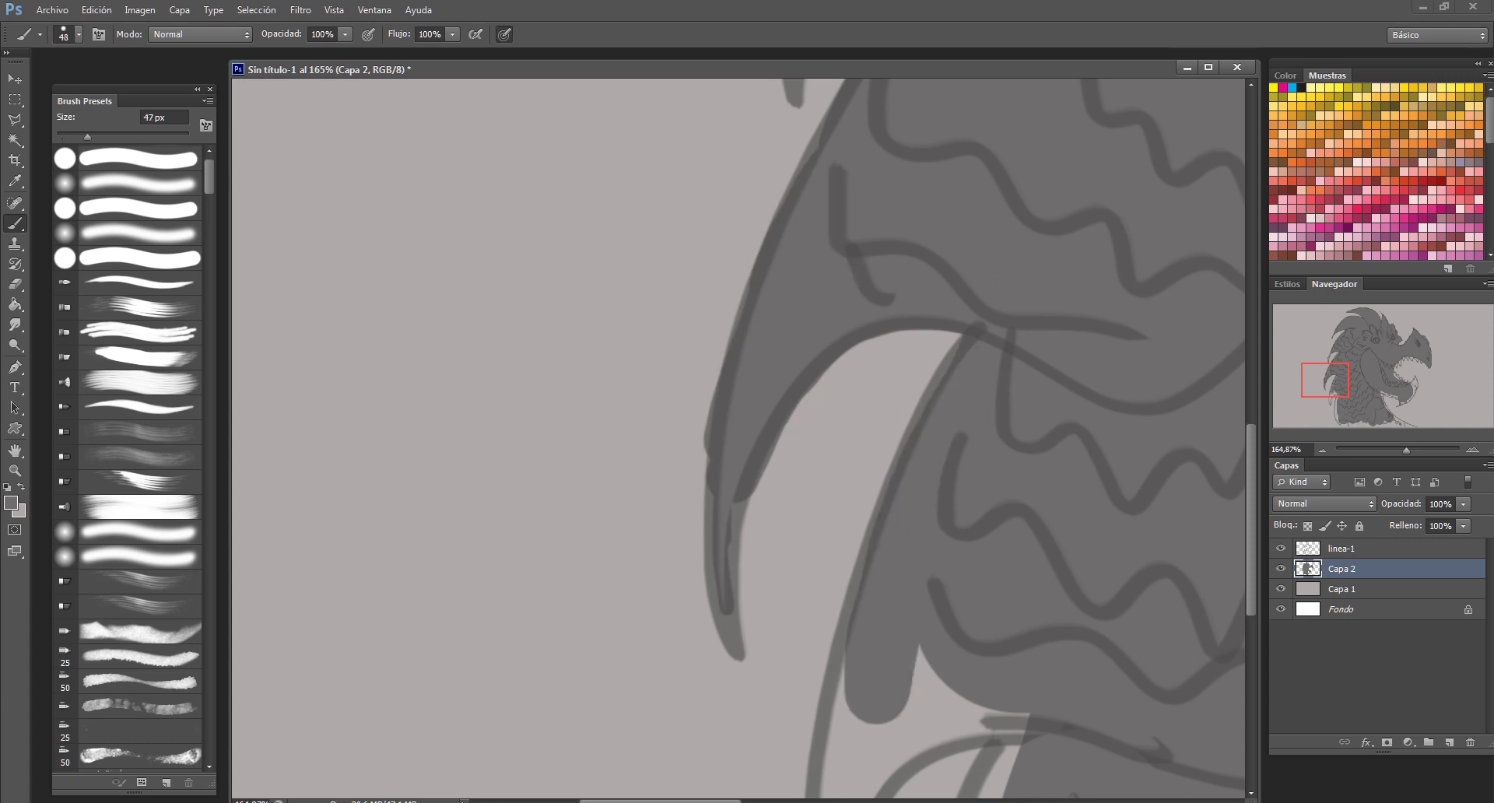
scroll(856, 428, down, 5)
drag(1066, 257, 895, 405)
scroll(988, 303, left, 2)
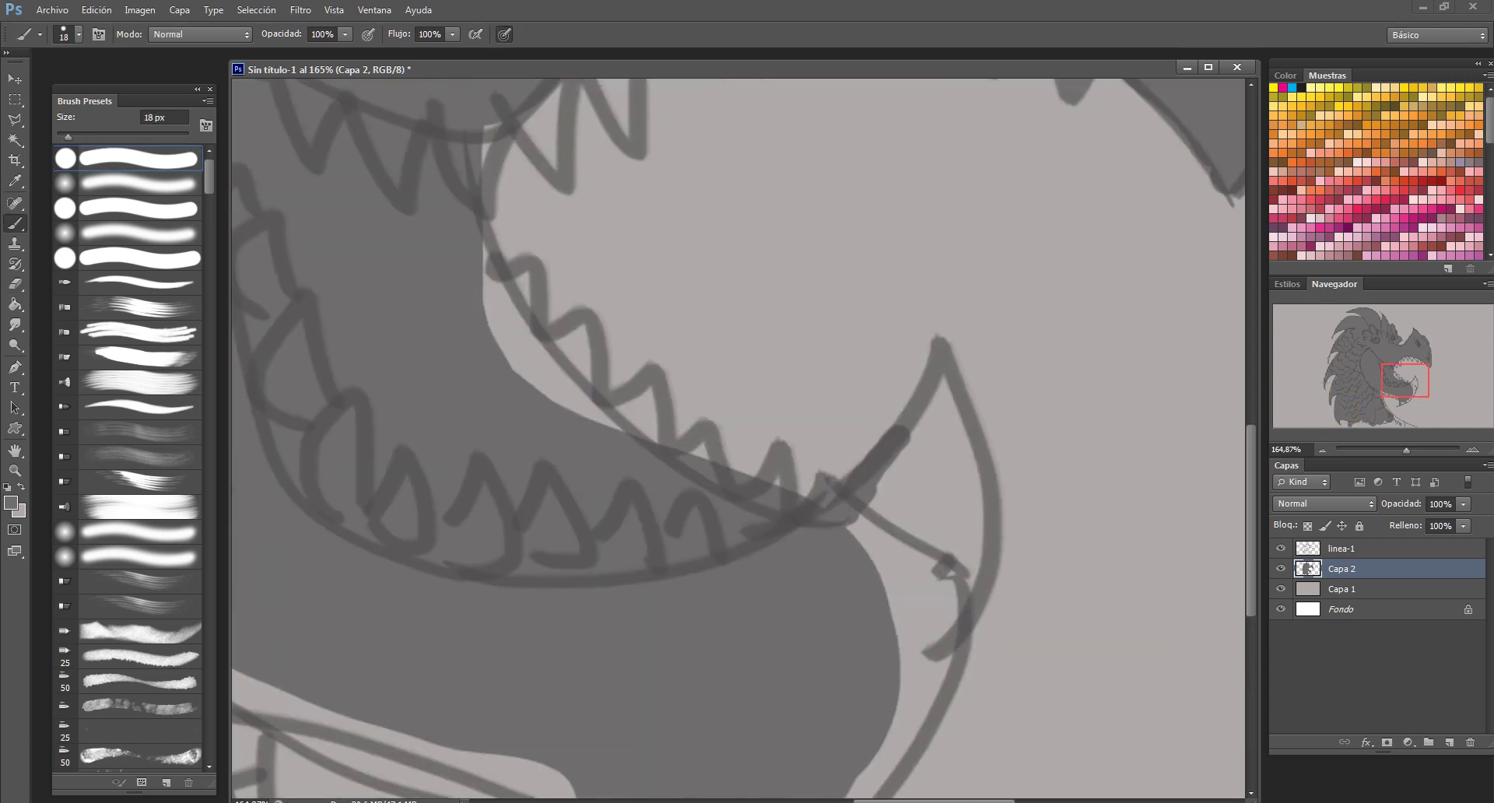
mouse_move(934, 366)
mouse_down()
mouse_move(895, 568)
mouse_move(934, 739)
mouse_up()
scroll(739, 436, down, 5)
drag(1074, 327, 793, 537)
drag(779, 443, 436, 234)
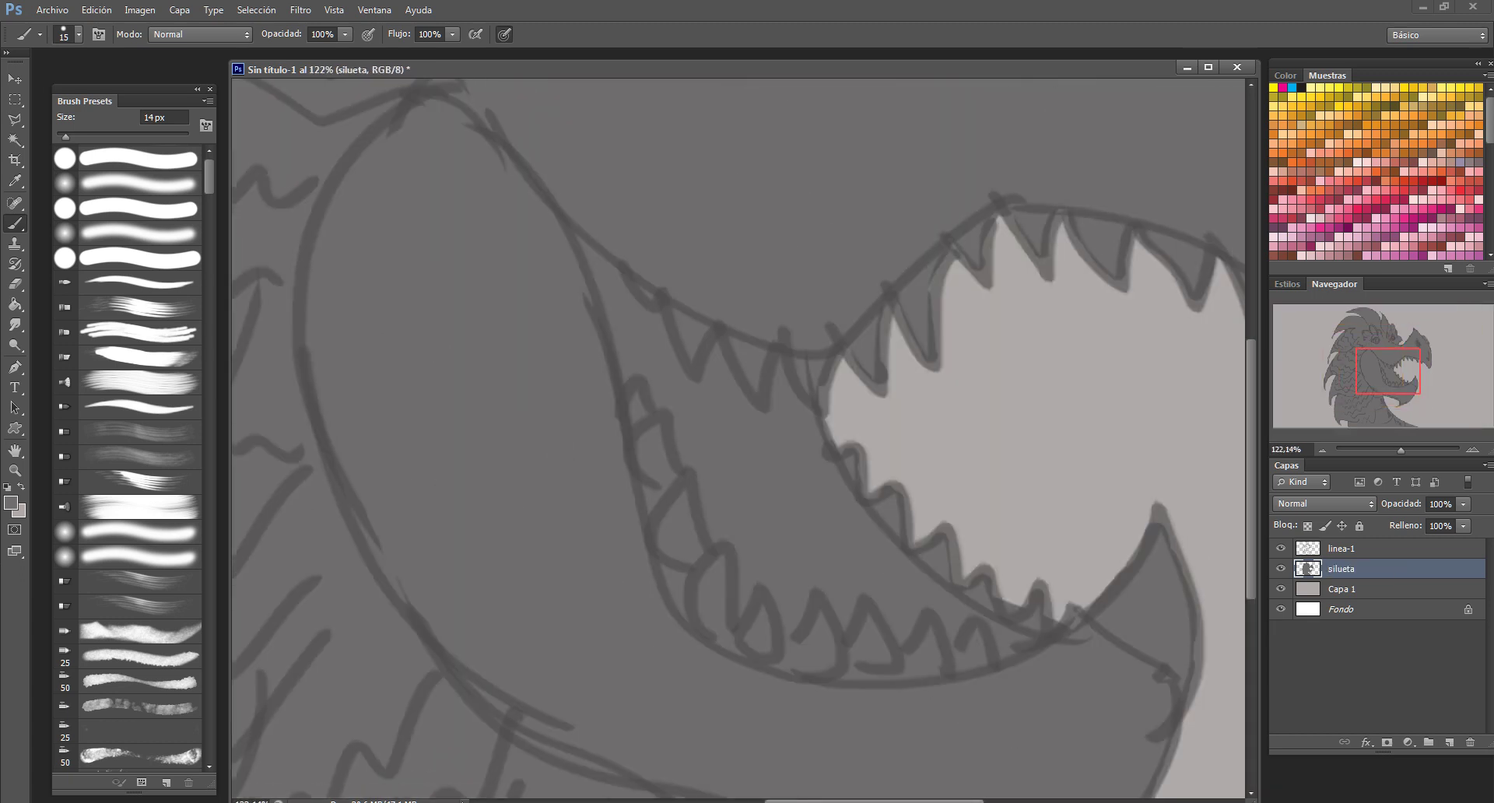
Zoom into the mouth and paint darker grey inside it, undoing a stray jaw stroke
drag(706, 414, 755, 506)
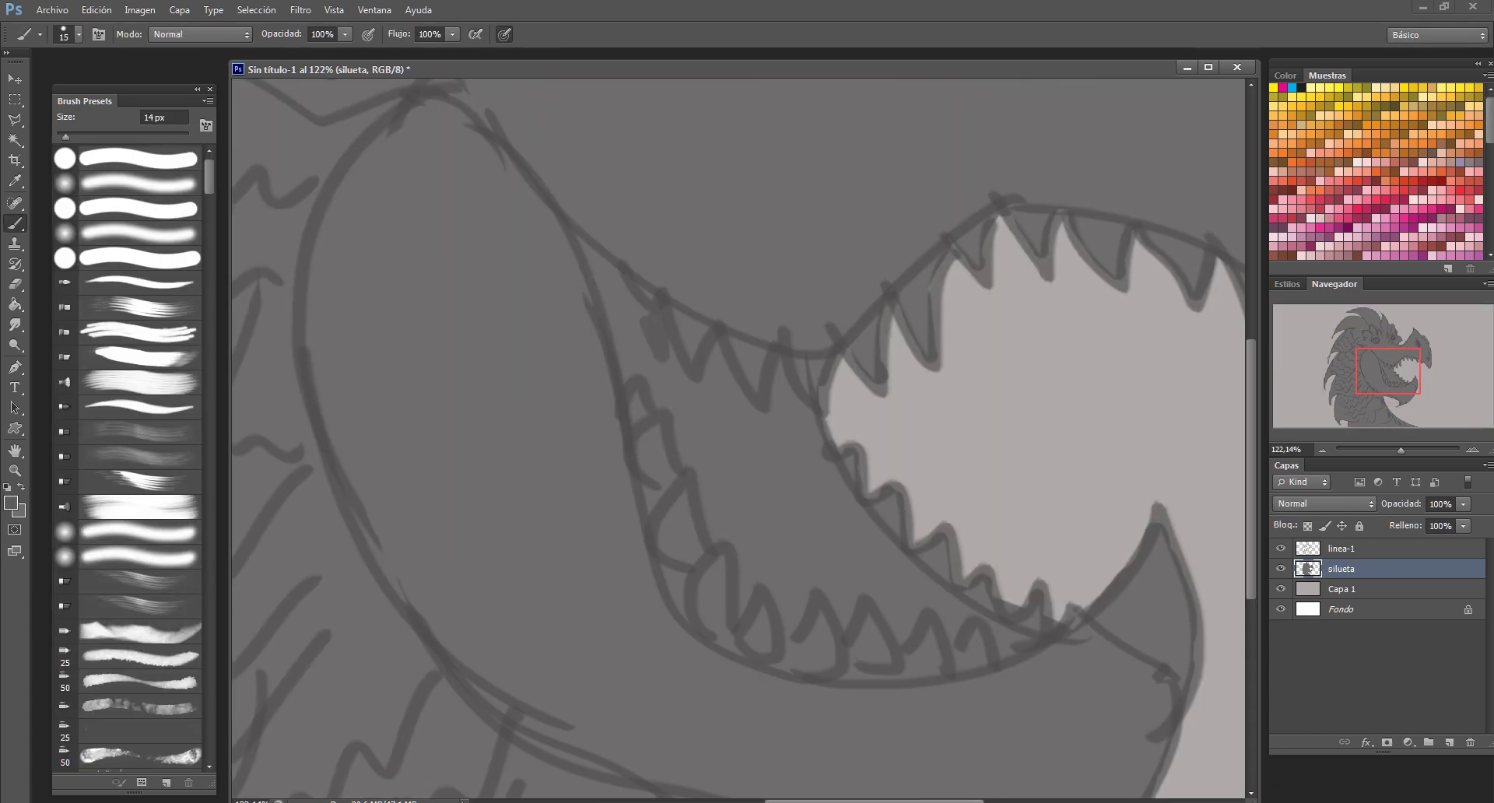
key(ctrl+z)
click(651, 385)
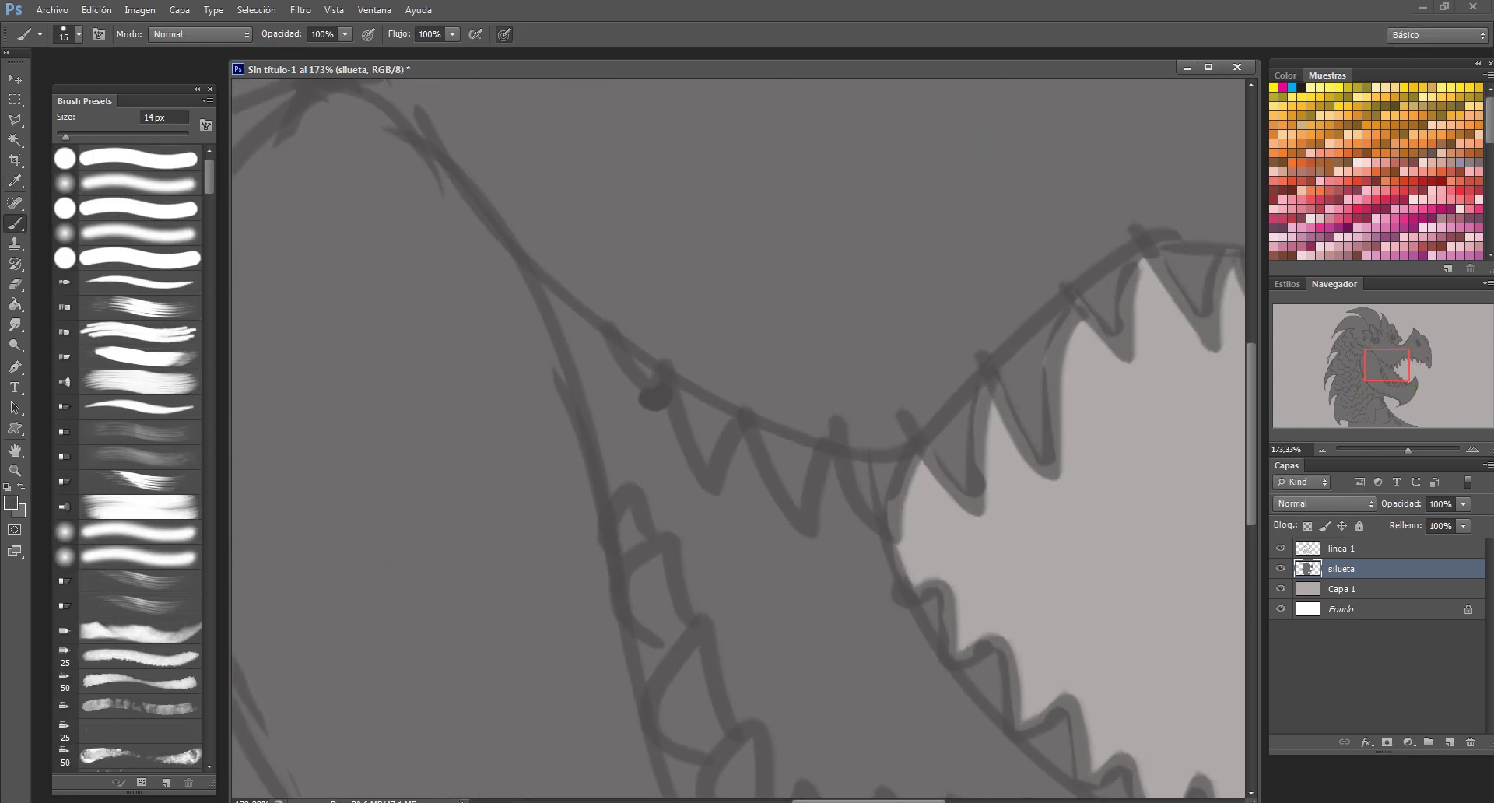
mouse_move(534, 284)
mouse_down()
mouse_move(668, 436)
mouse_move(700, 513)
mouse_up()
drag(810, 448, 689, 607)
drag(677, 537, 770, 716)
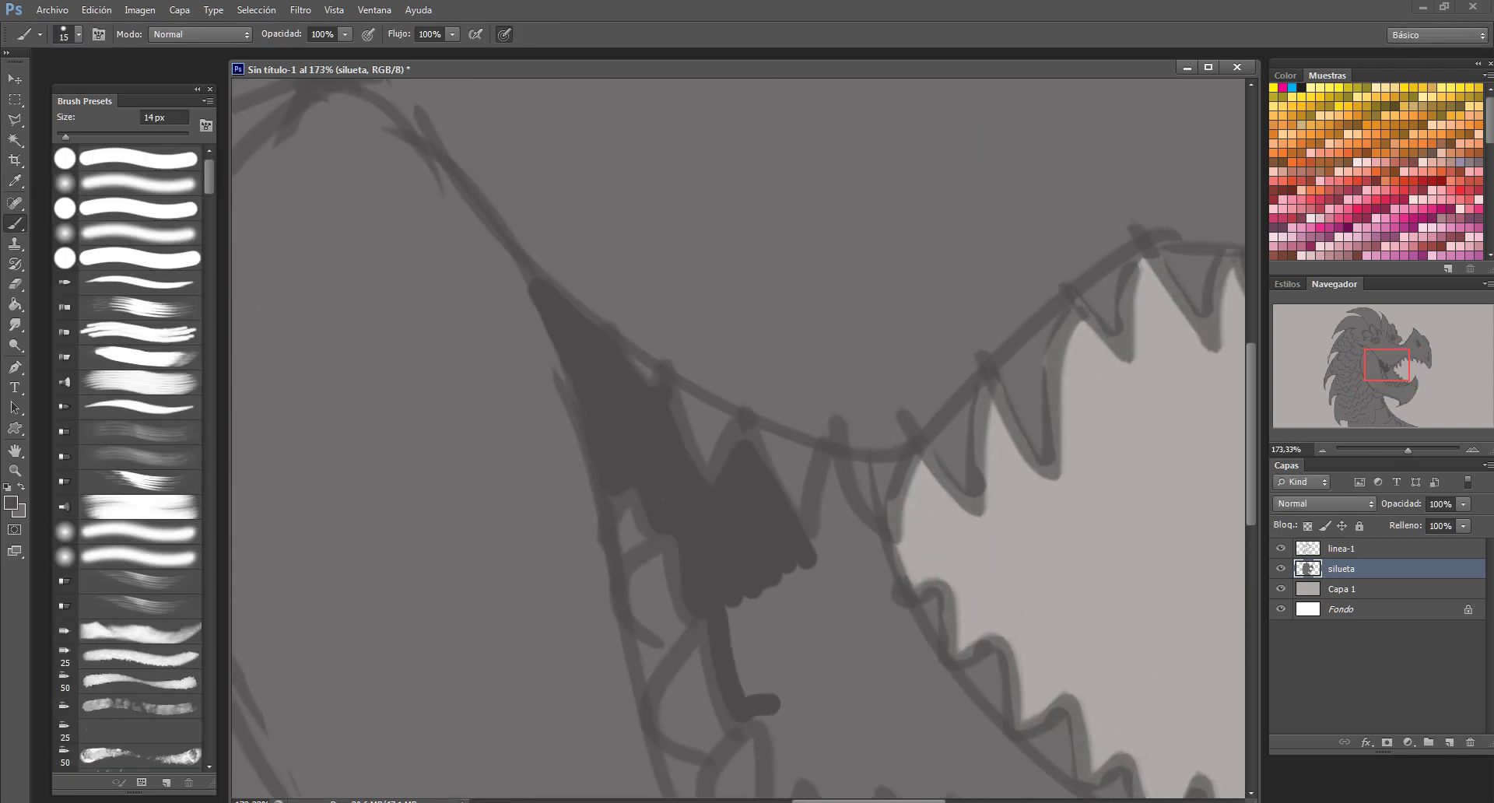
drag(813, 459, 906, 615)
drag(856, 553, 732, 693)
Lock transparent pixels on silueta and darken the mouth along the jaw and lower teeth
scroll(740, 435, down, 3)
scroll(739, 435, right, 2)
key(slash)
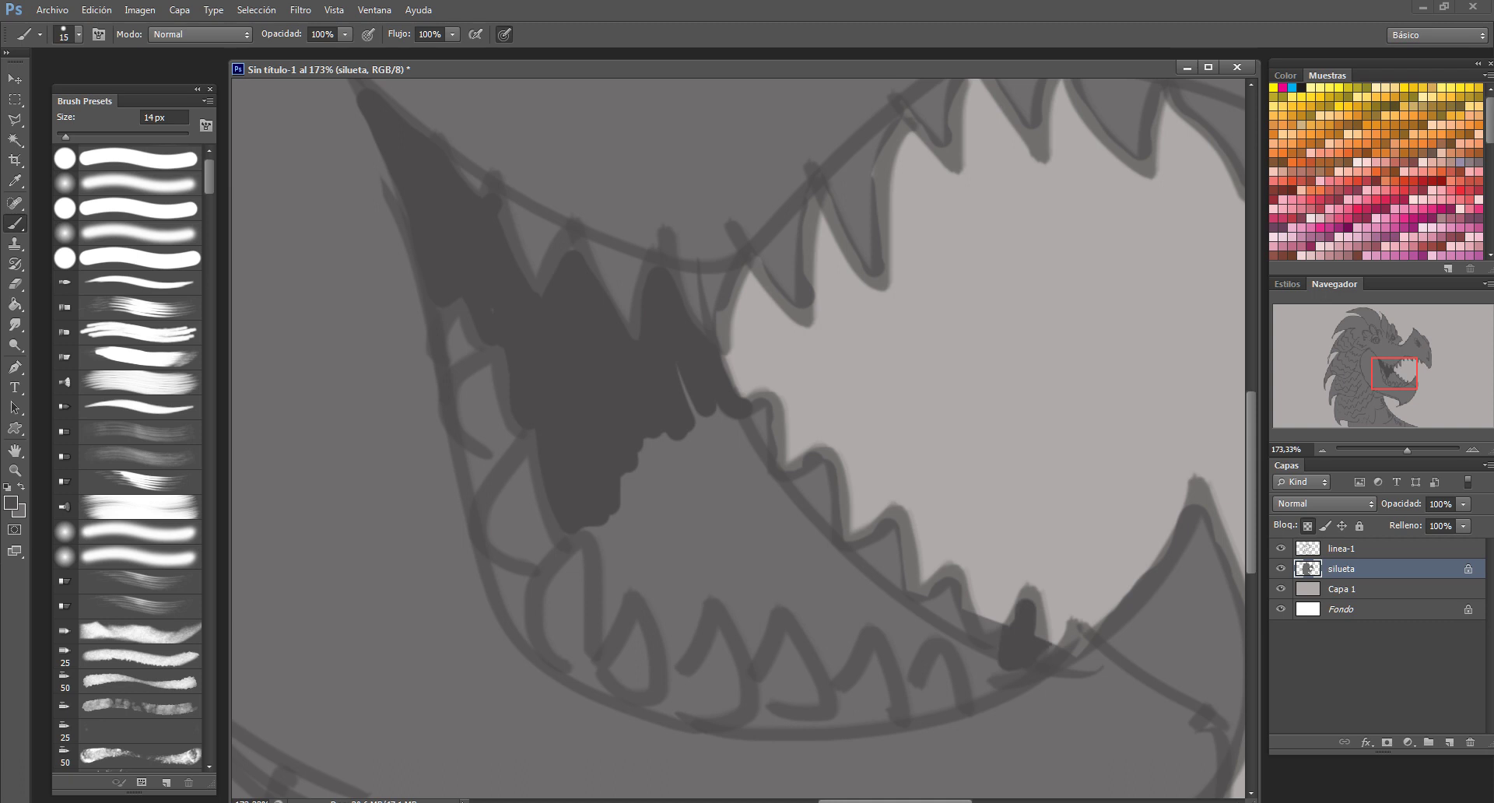
drag(701, 529, 661, 662)
drag(693, 381, 654, 631)
mouse_move(720, 411)
mouse_down()
mouse_move(953, 595)
mouse_move(980, 688)
mouse_move(736, 603)
mouse_up()
drag(902, 638, 770, 474)
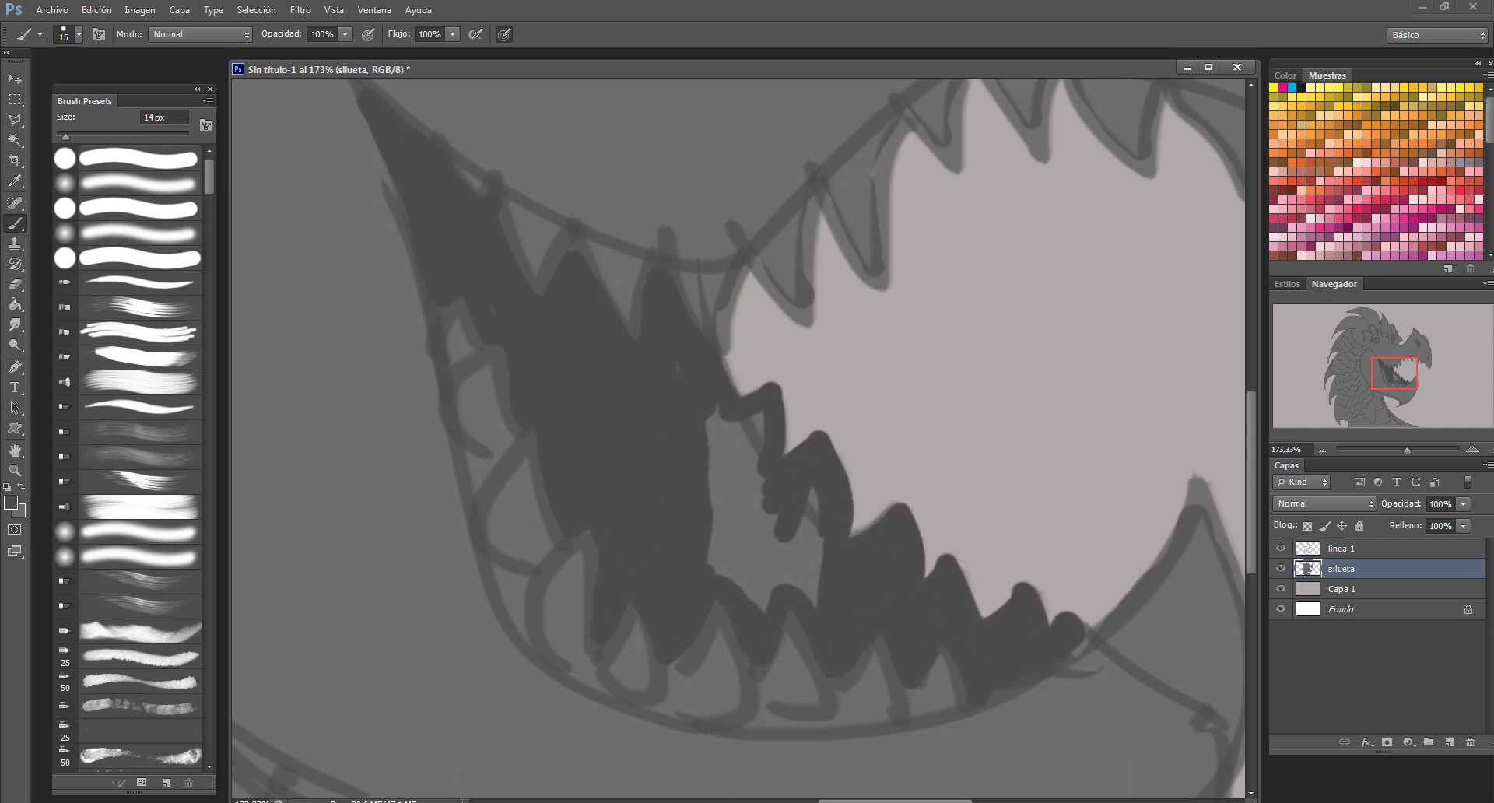
drag(809, 599, 716, 412)
scroll(779, 506, down, 3)
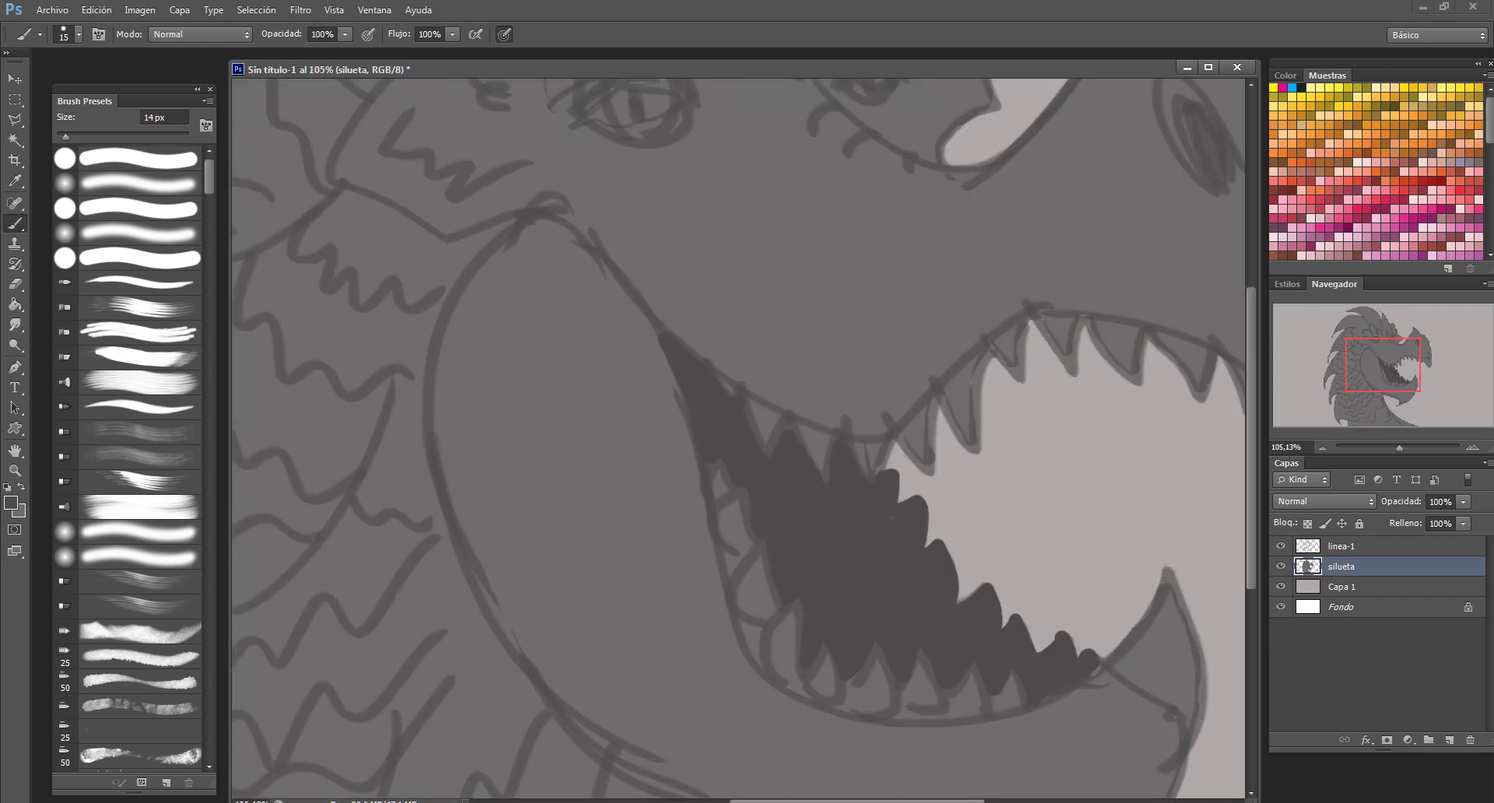
drag(1399, 448, 1389, 448)
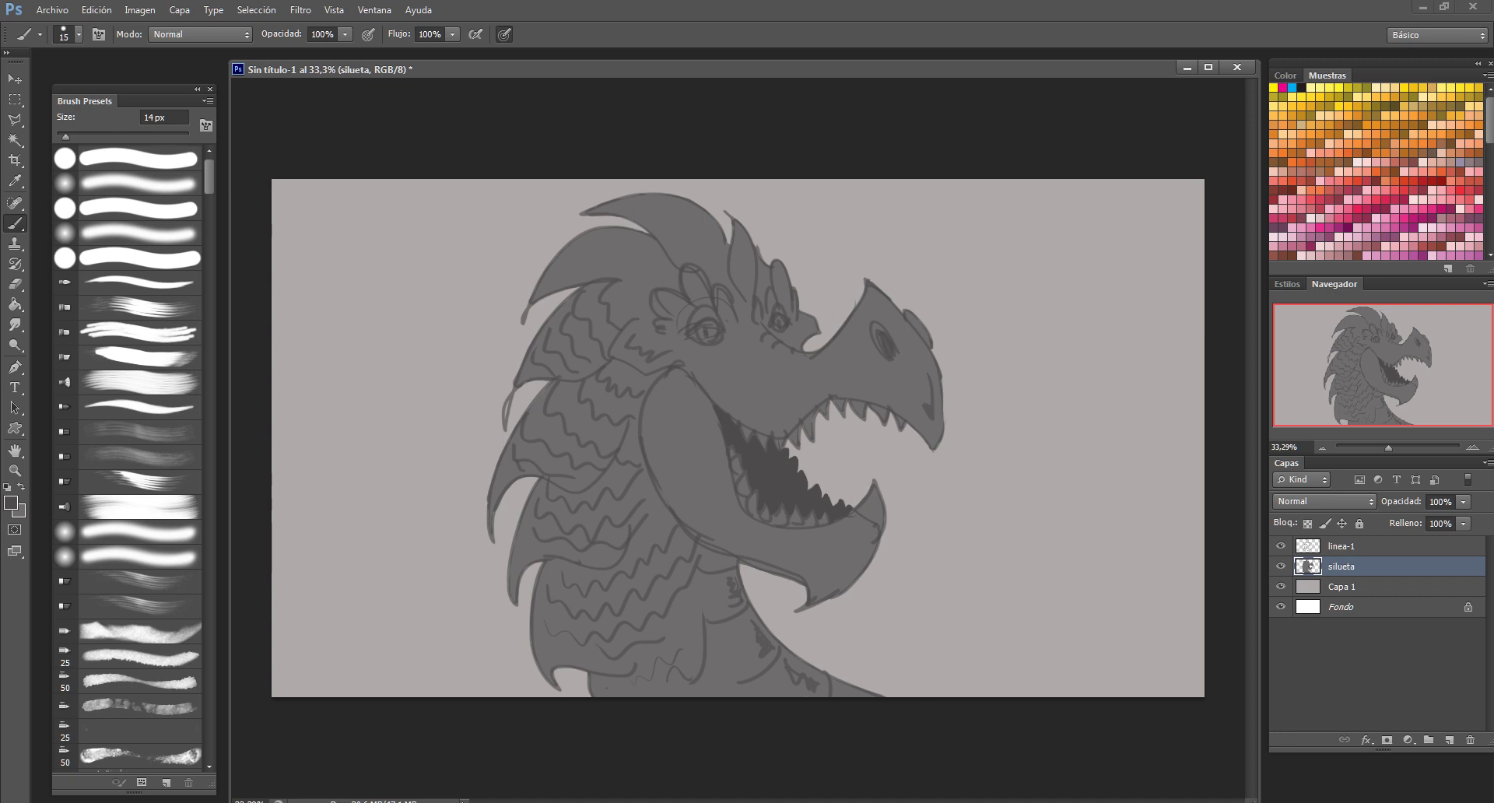
Darken the near eye's pupil and paint dark curved strokes on the neck
scroll(681, 313, up, 5)
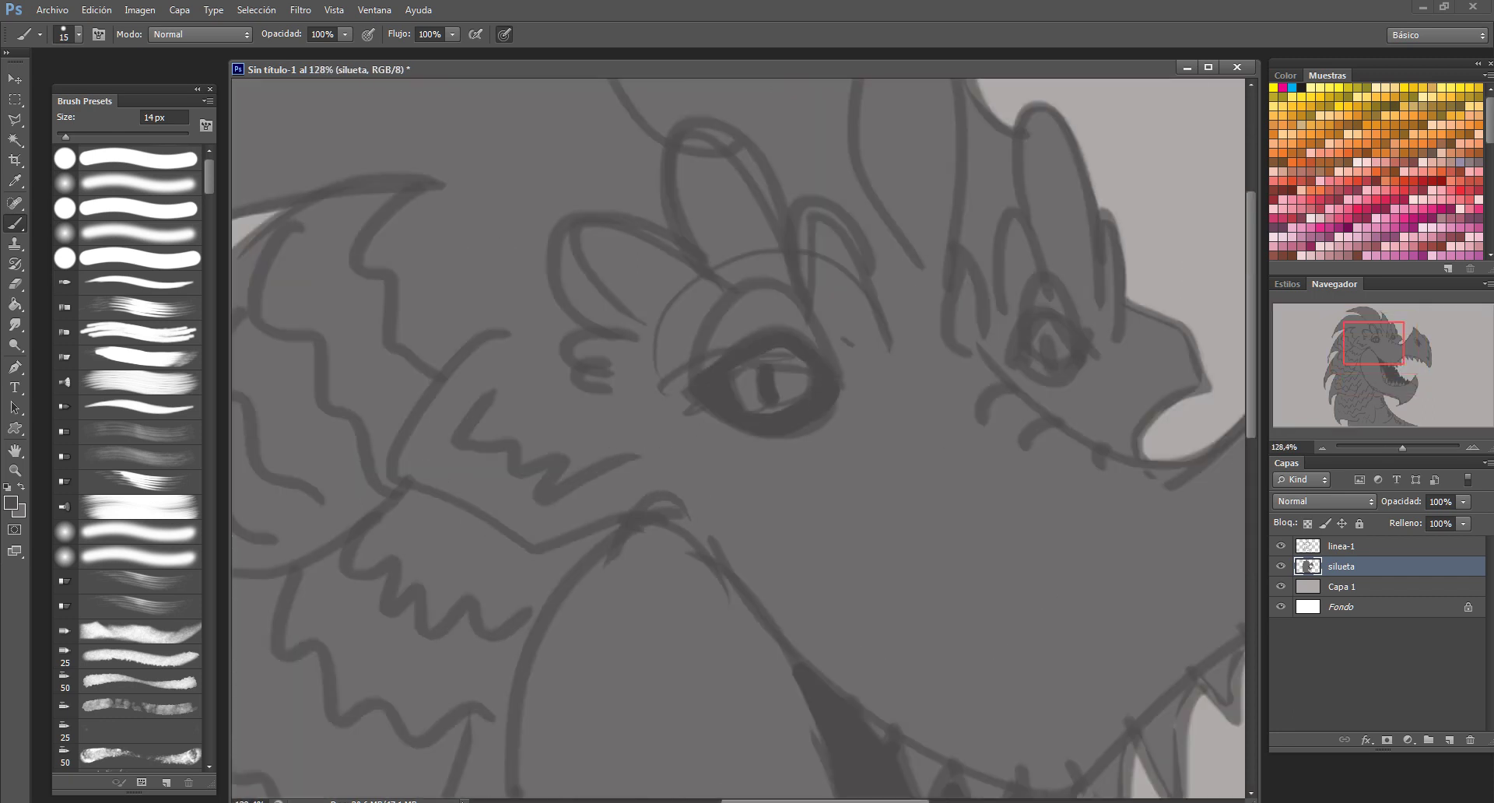
drag(1039, 323, 1059, 373)
scroll(739, 436, up, 1)
drag(922, 129, 747, 416)
drag(537, 385, 728, 452)
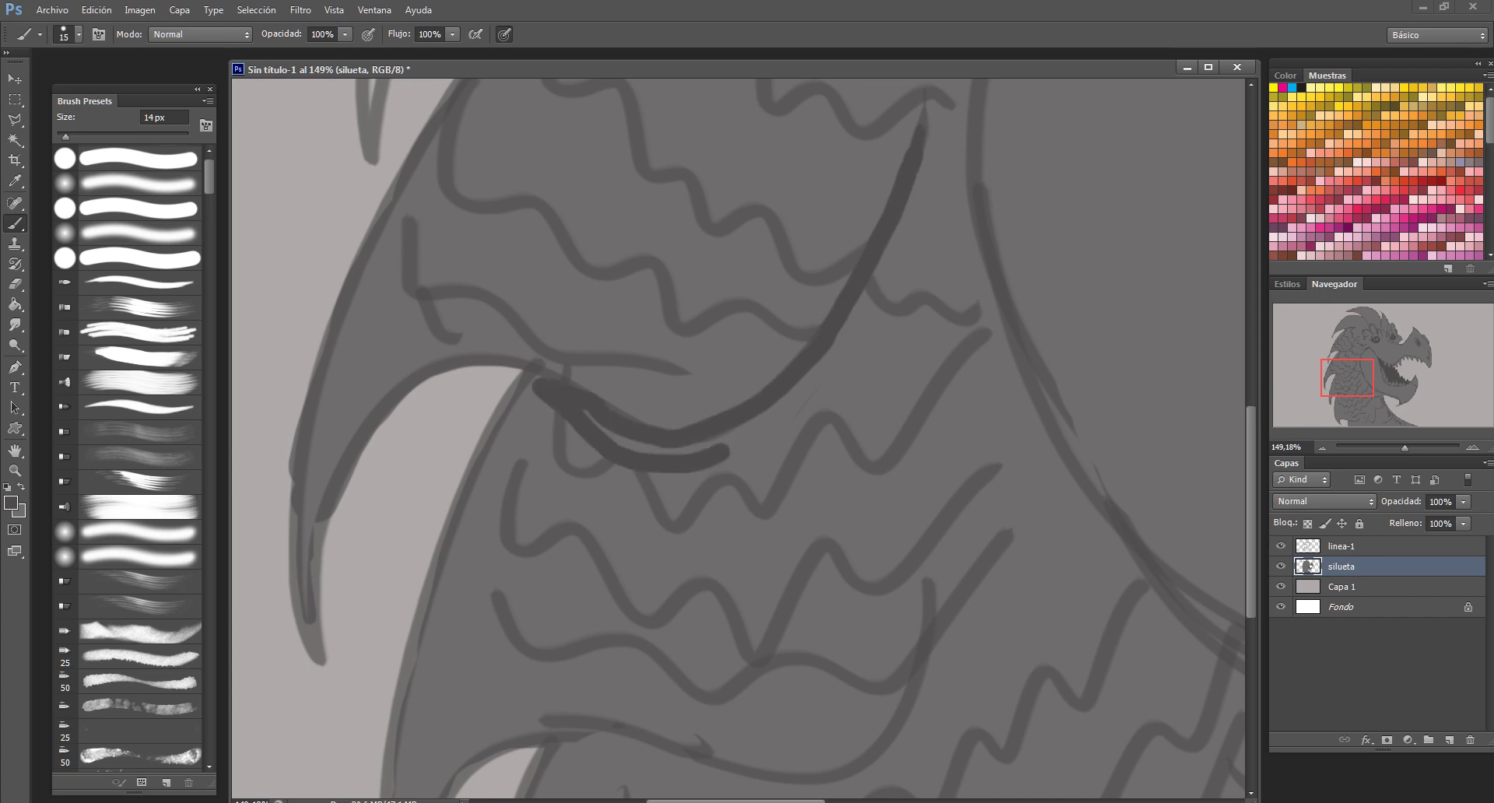
drag(856, 308, 591, 456)
Paint thick dark strokes down the neck and where it meets the jaw
scroll(739, 435, down, 3)
mouse_move(918, 299)
mouse_down()
mouse_move(529, 471)
mouse_move(841, 506)
mouse_up()
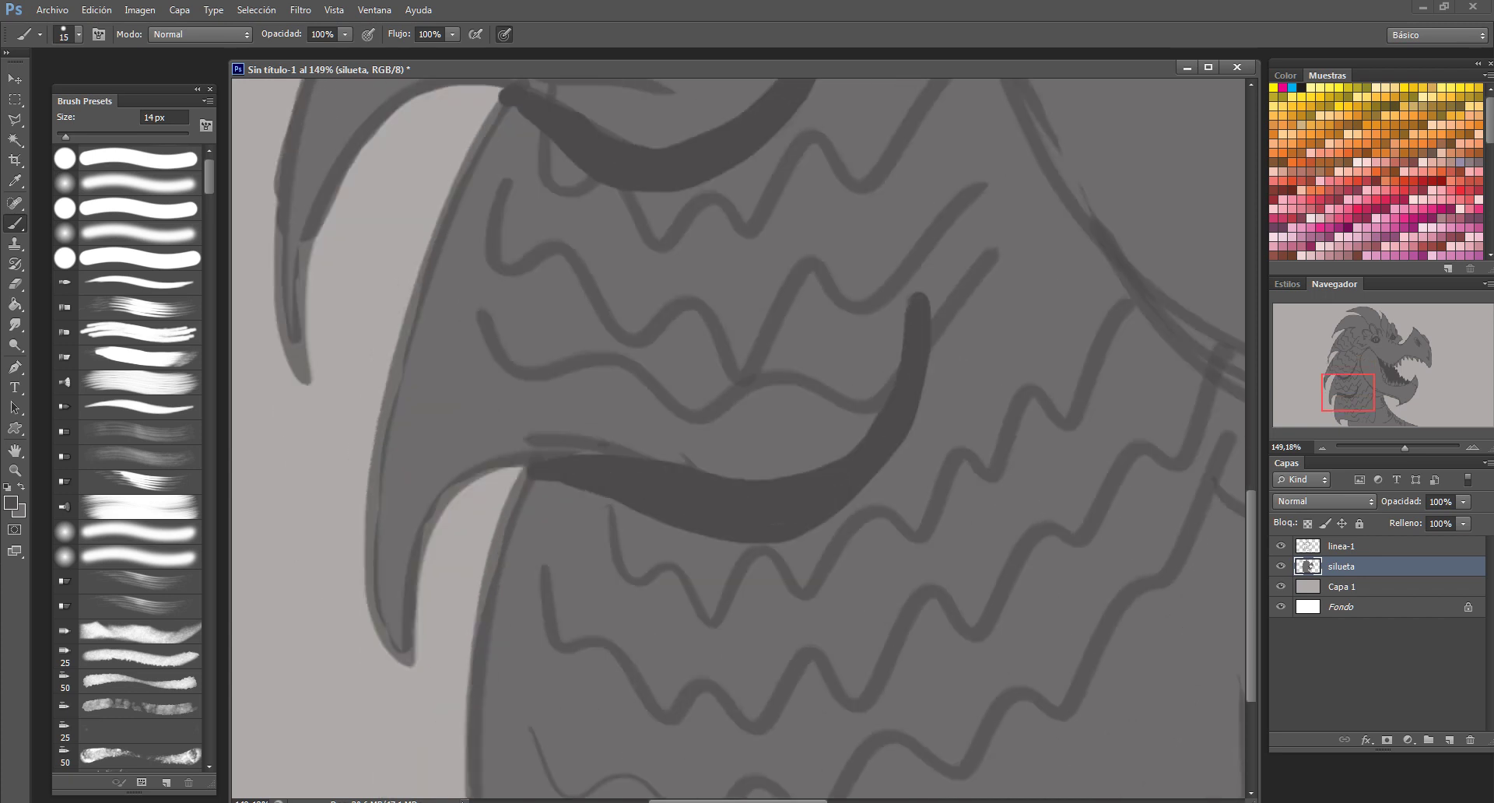
scroll(739, 436, down, 3)
drag(779, 645, 580, 712)
drag(700, 389, 749, 438)
scroll(740, 436, down, 1)
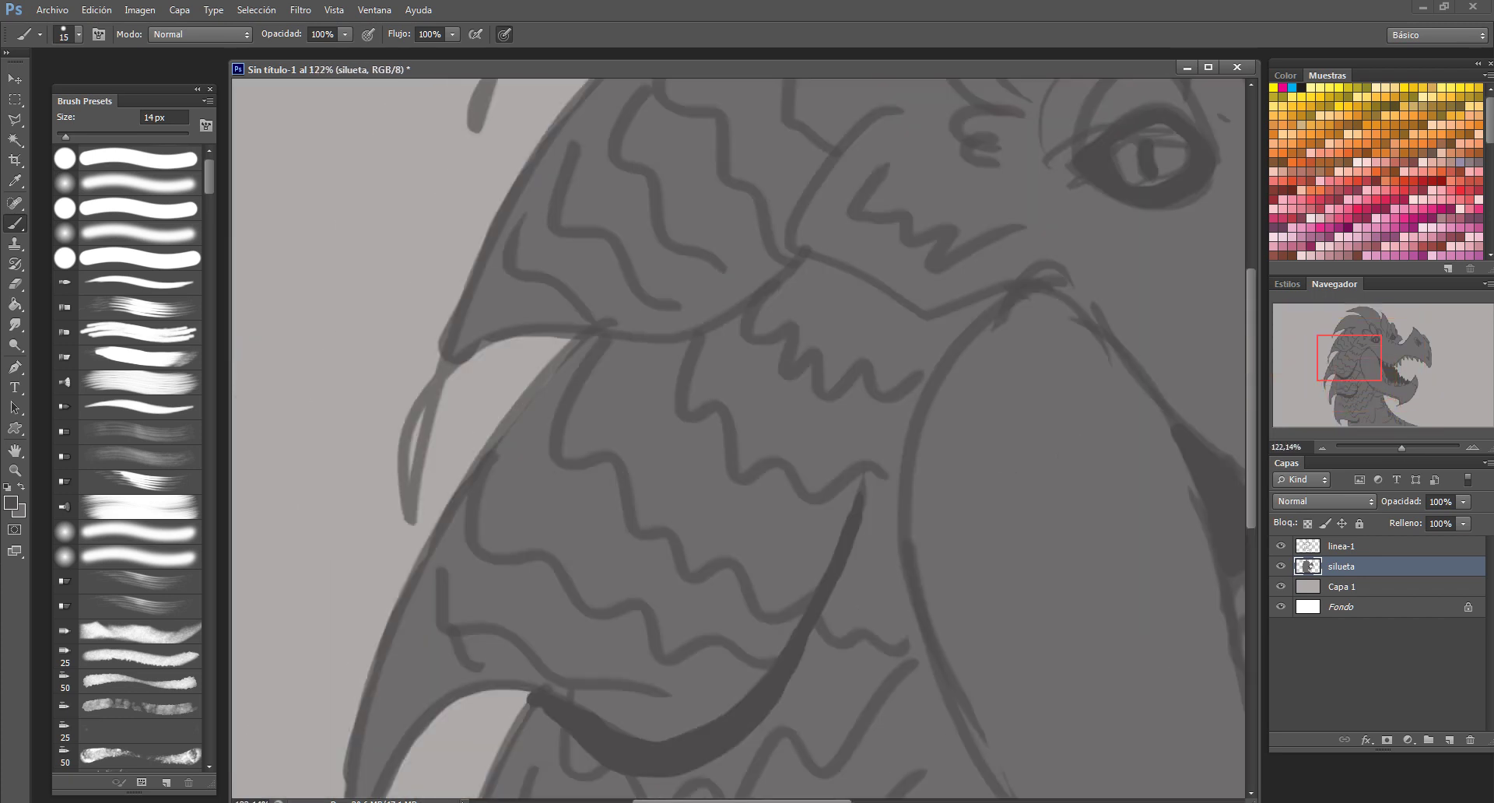
drag(809, 256, 1009, 296)
drag(918, 118, 774, 261)
drag(1043, 292, 926, 413)
drag(794, 257, 611, 330)
drag(996, 300, 879, 370)
drag(801, 265, 918, 342)
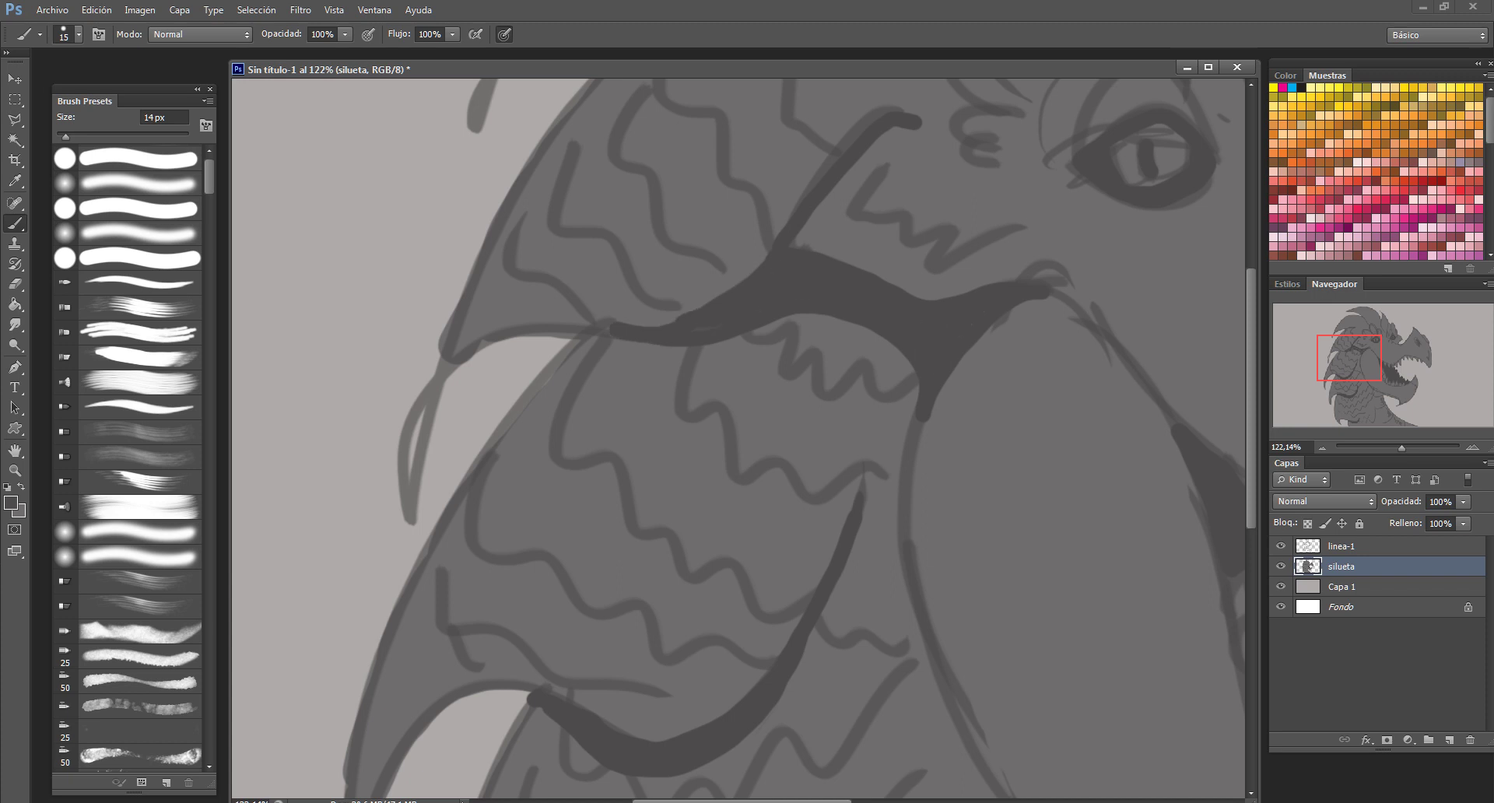
Add a dark brow stroke and far-eye pupil, then open the linea-1 layer's options
scroll(739, 436, up, 3)
mouse_move(642, 229)
mouse_down()
mouse_move(801, 269)
mouse_move(888, 396)
mouse_up()
scroll(739, 436, up, 3)
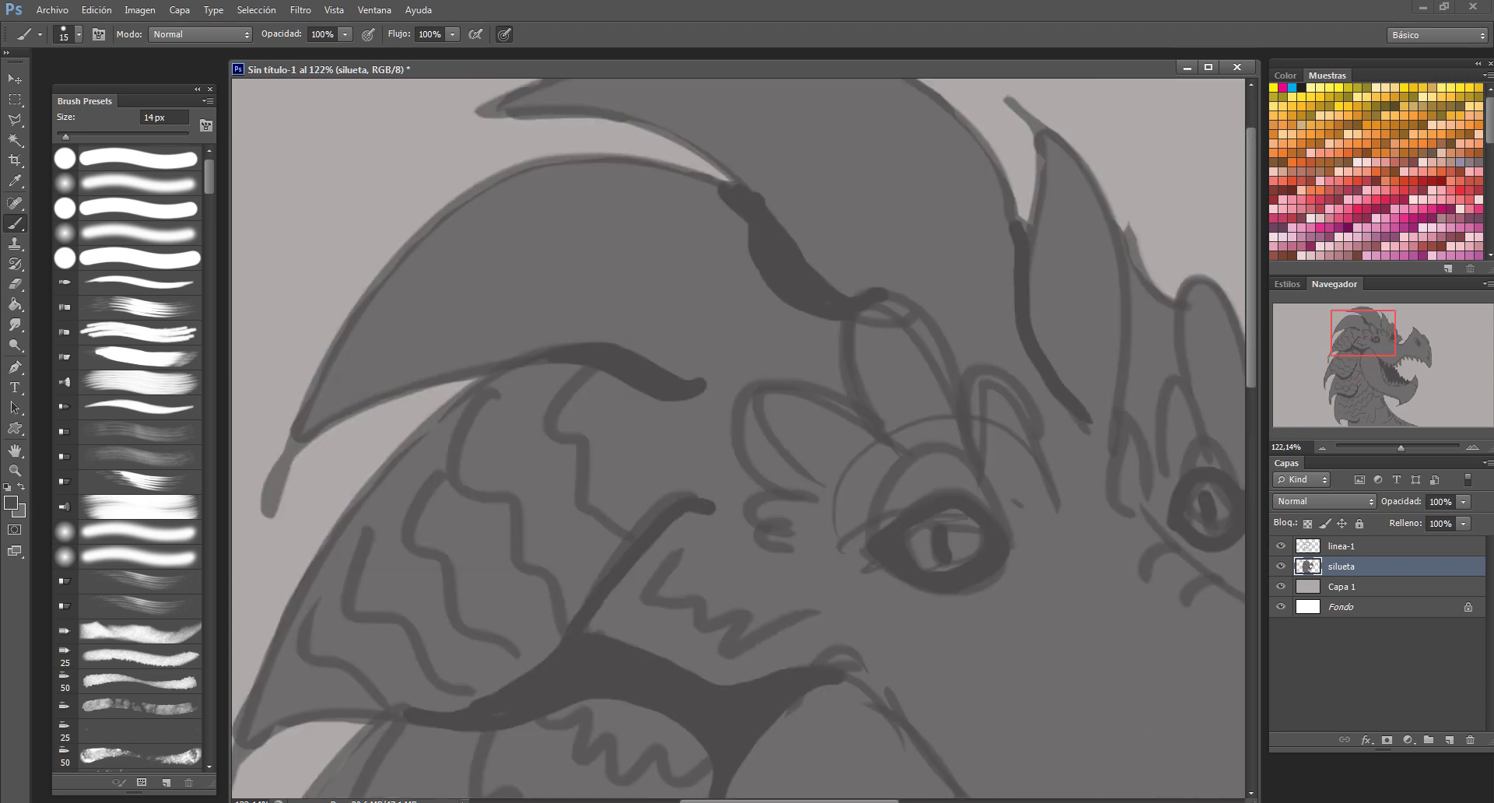
drag(1090, 545, 416, 225)
drag(988, 327, 1016, 400)
scroll(743, 440, down, 5)
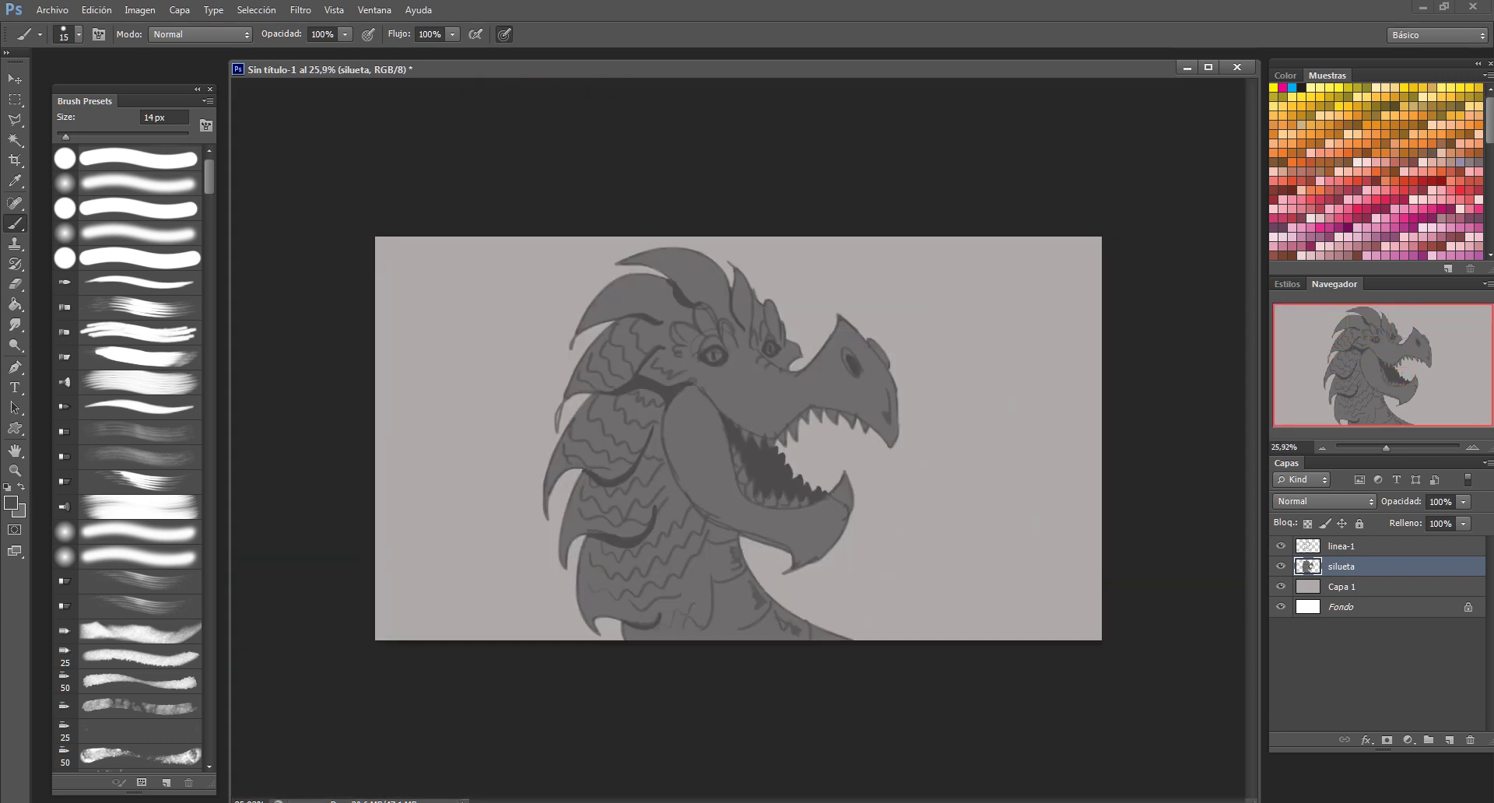
right_click(1341, 546)
Merge the line sketch into silueta and add a new layer, Capa 2, clipped to it
click(1339, 67)
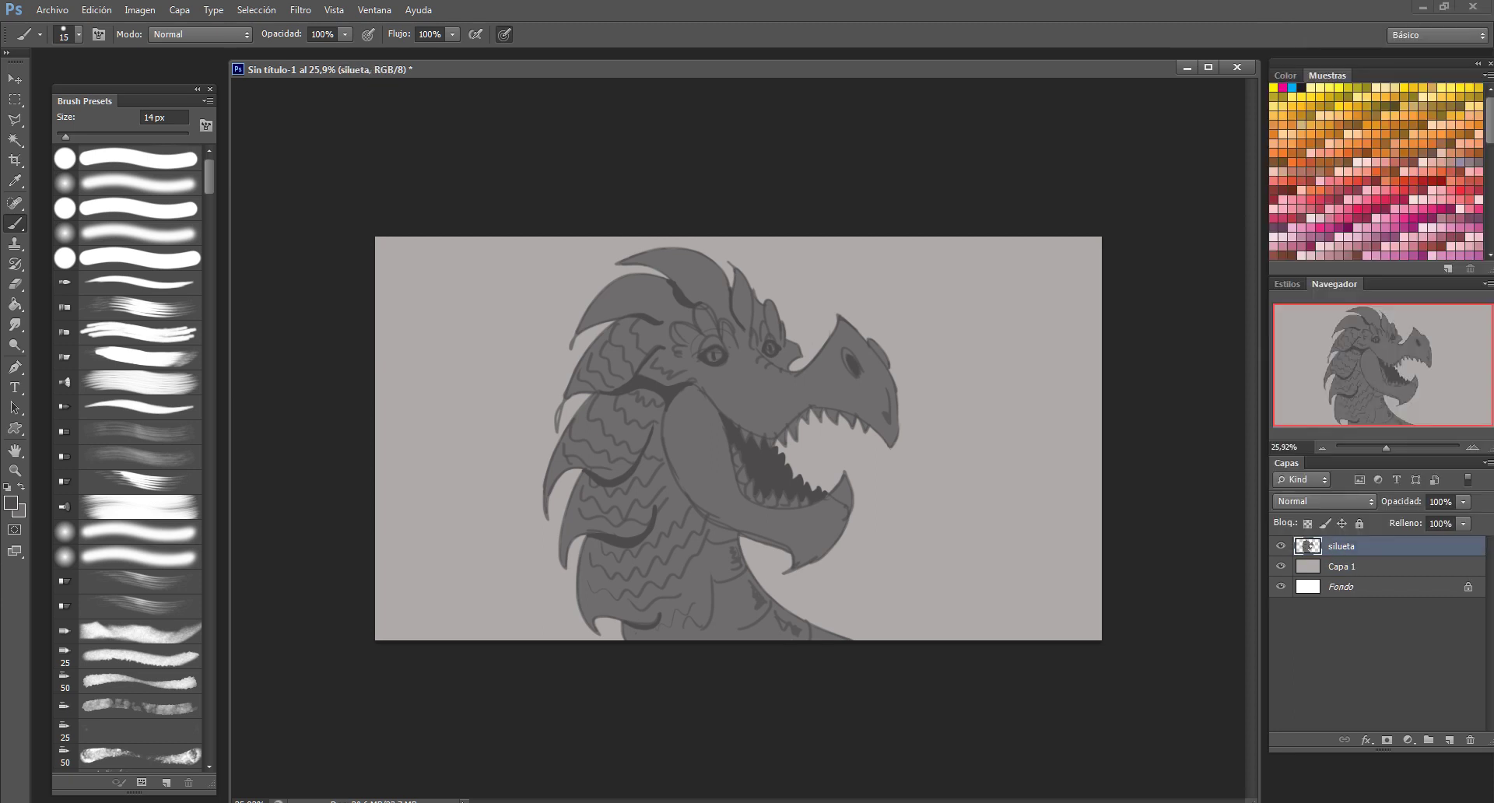
key(ctrl+shift+alt+n)
key(ctrl+alt+g)
scroll(740, 439, up, 2)
scroll(747, 431, up, 1)
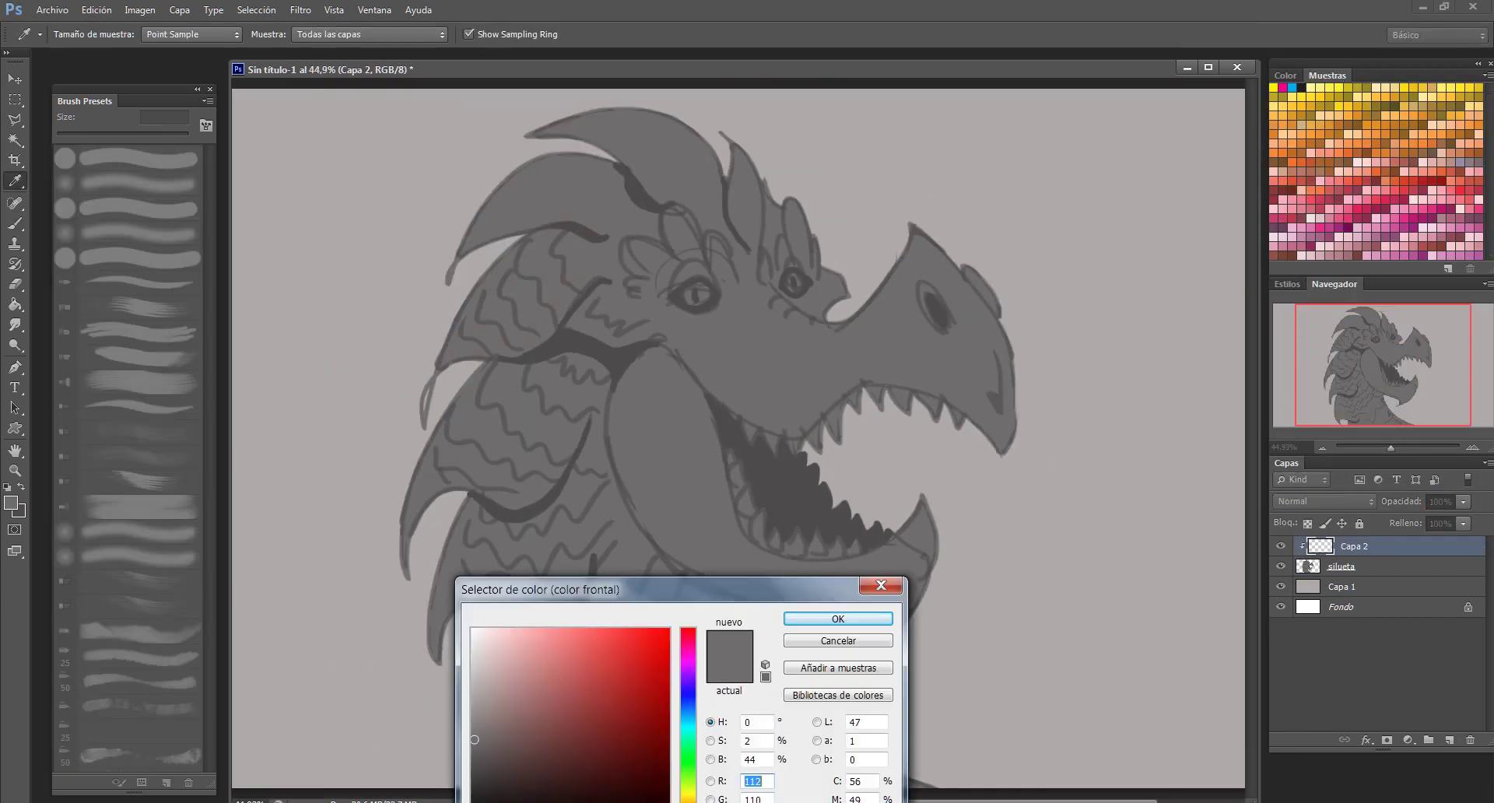
key(i)
key(b)
scroll(740, 440, right, 1)
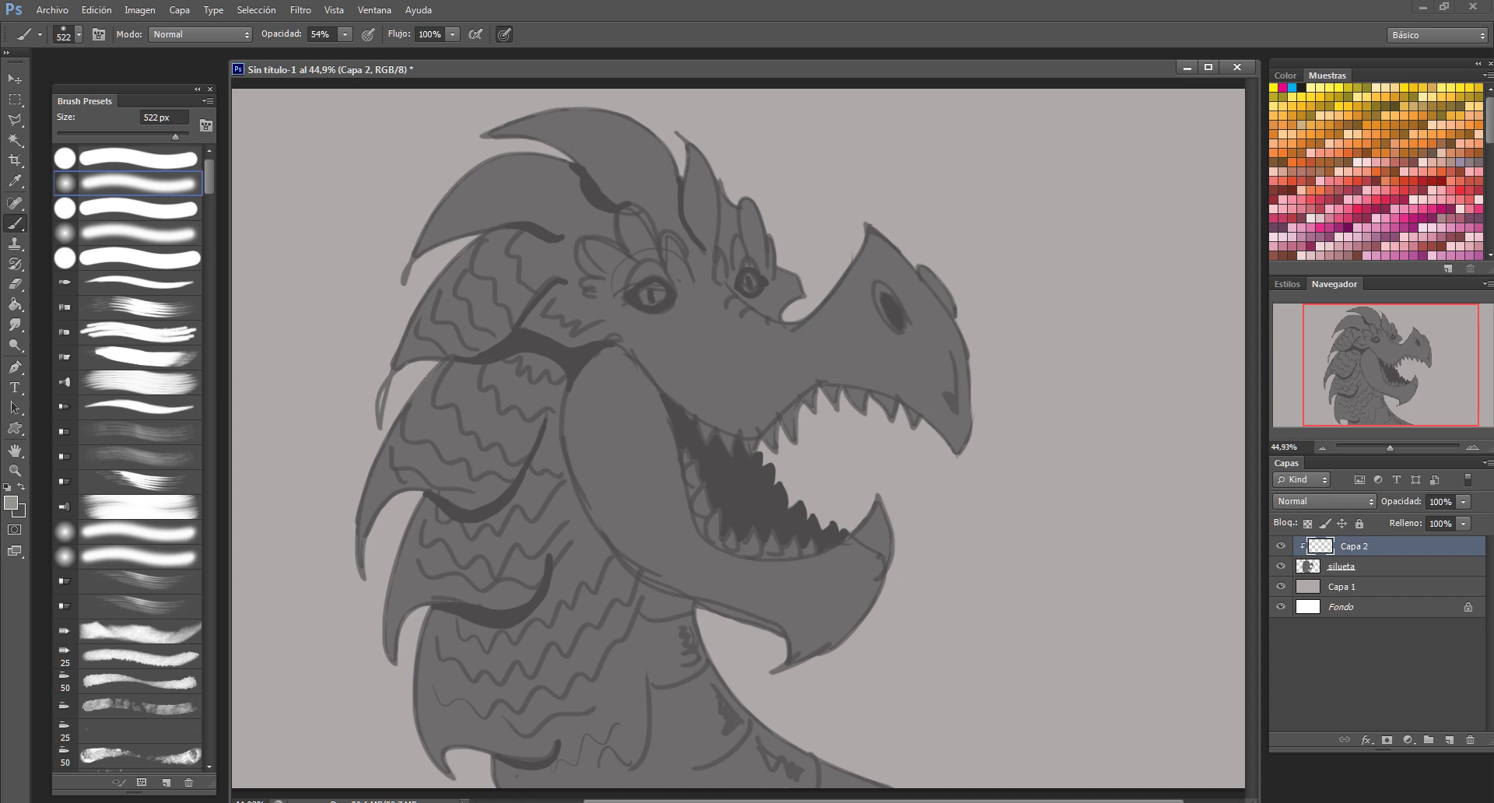
Paint soft light shading over the head top, cheeks and snout
drag(919, 273, 701, 202)
key(3)
drag(817, 234, 506, 156)
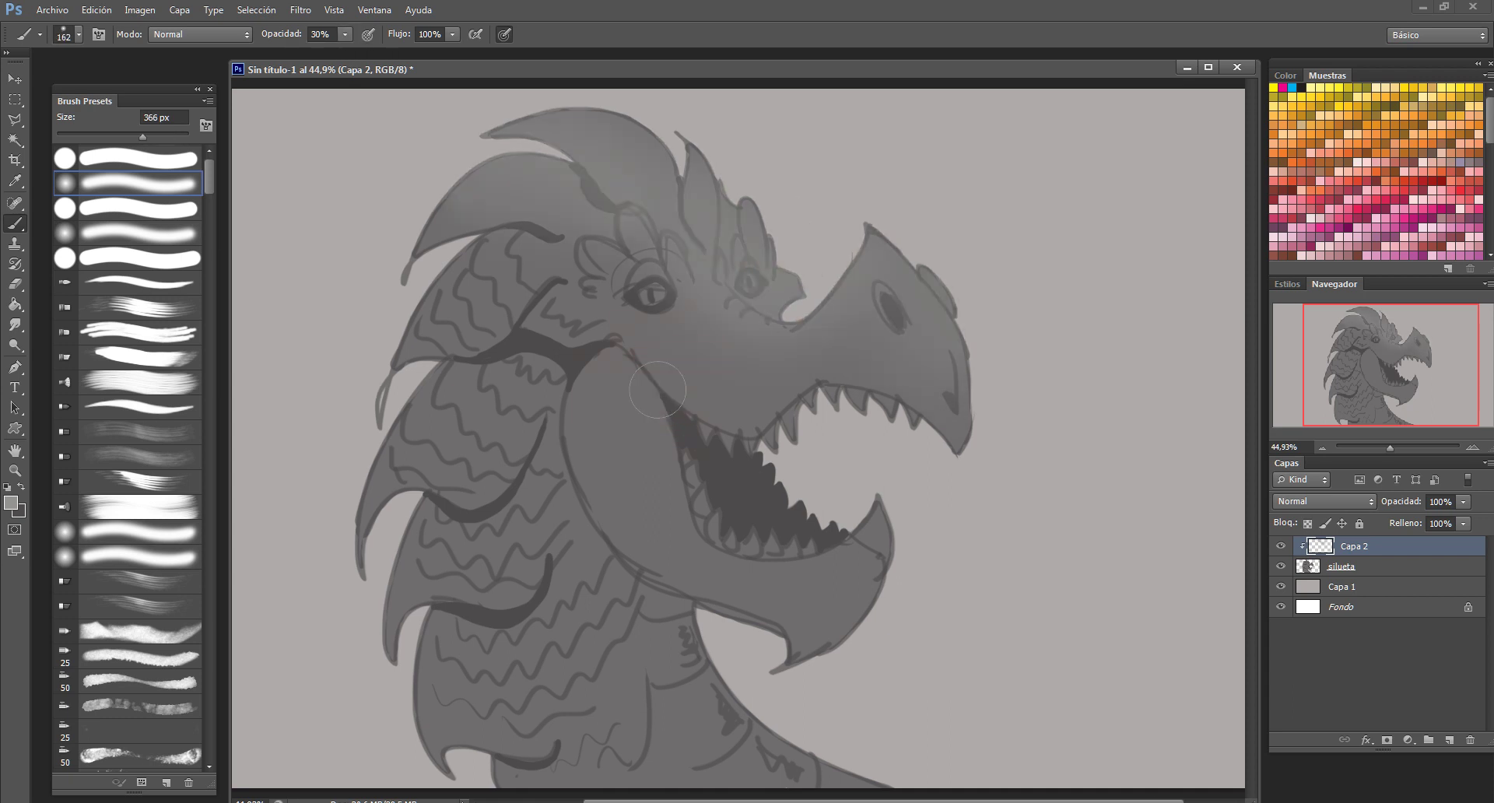
drag(615, 374, 669, 544)
mouse_move(957, 265)
mouse_down()
mouse_move(848, 312)
mouse_move(934, 389)
mouse_up()
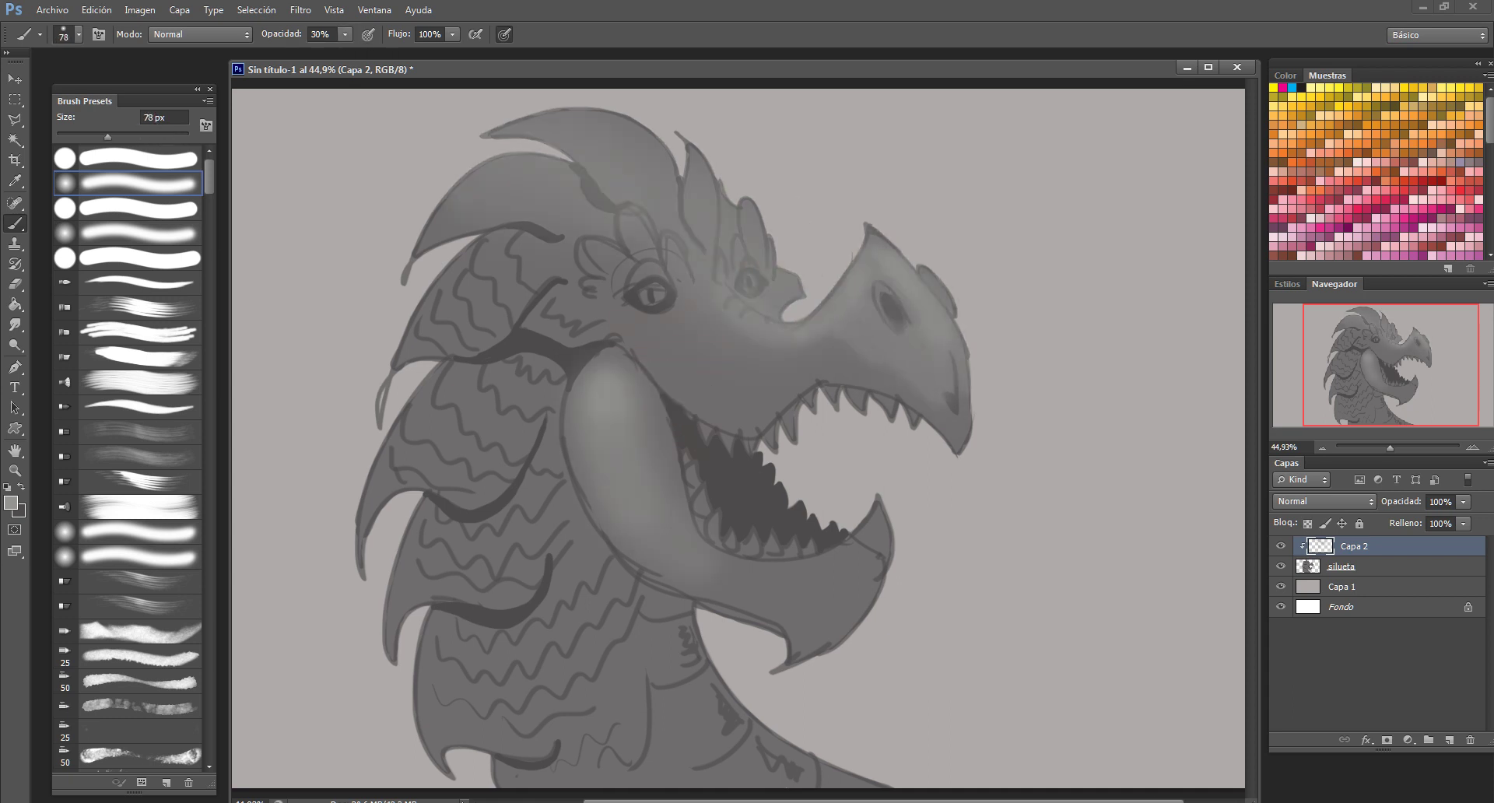
drag(887, 326, 701, 365)
drag(817, 327, 685, 389)
With a smaller brush at 39% opacity, lighten the left spikes and scales
key(3)
key(9)
drag(436, 357, 467, 171)
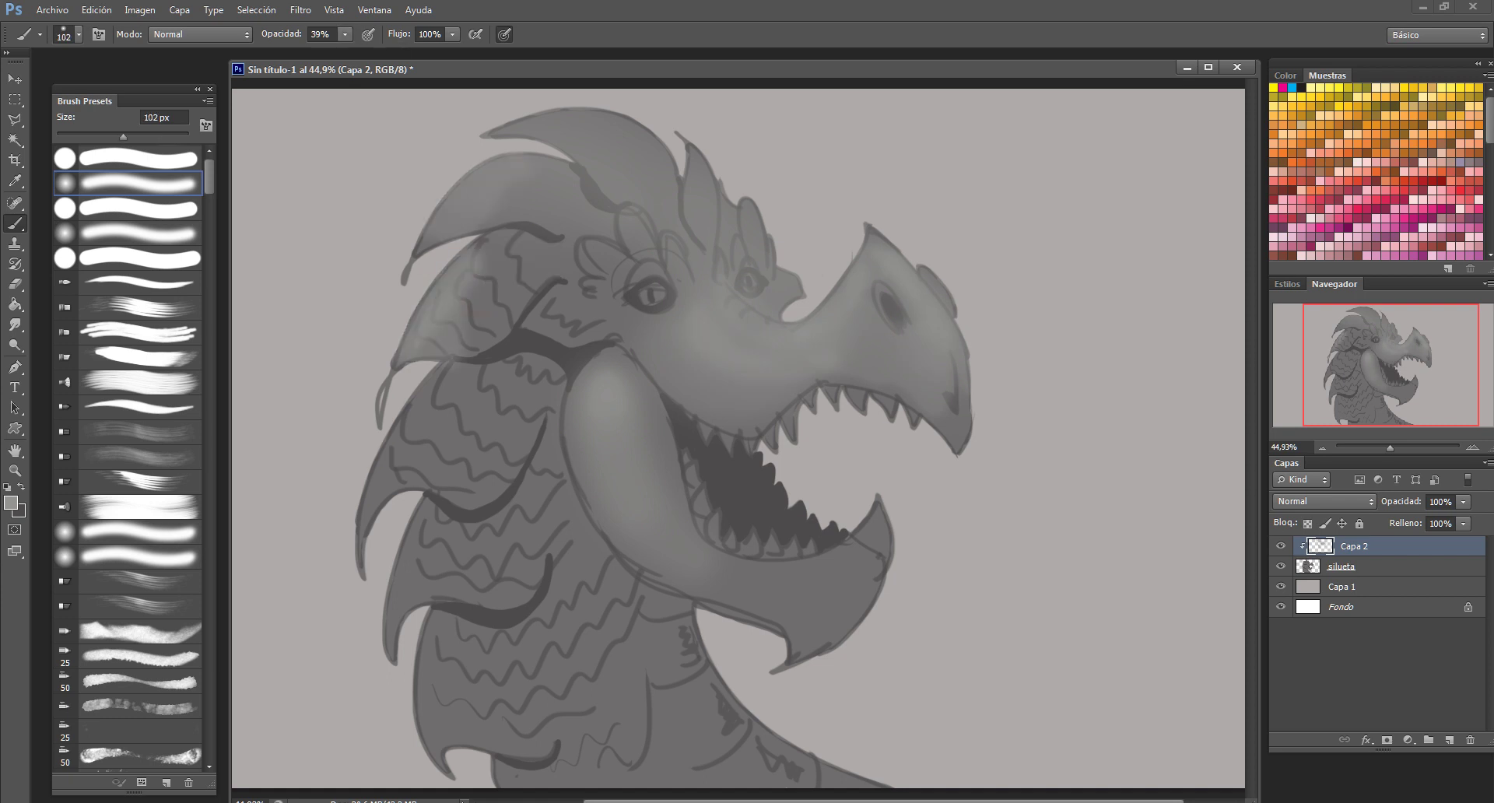
drag(498, 225, 623, 117)
drag(366, 498, 436, 389)
drag(389, 467, 467, 622)
drag(436, 544, 467, 747)
Brighten the lower jaw, cheek and neck with soft light strokes
drag(875, 536, 677, 595)
drag(864, 587, 755, 642)
drag(693, 518, 654, 588)
drag(639, 451, 607, 521)
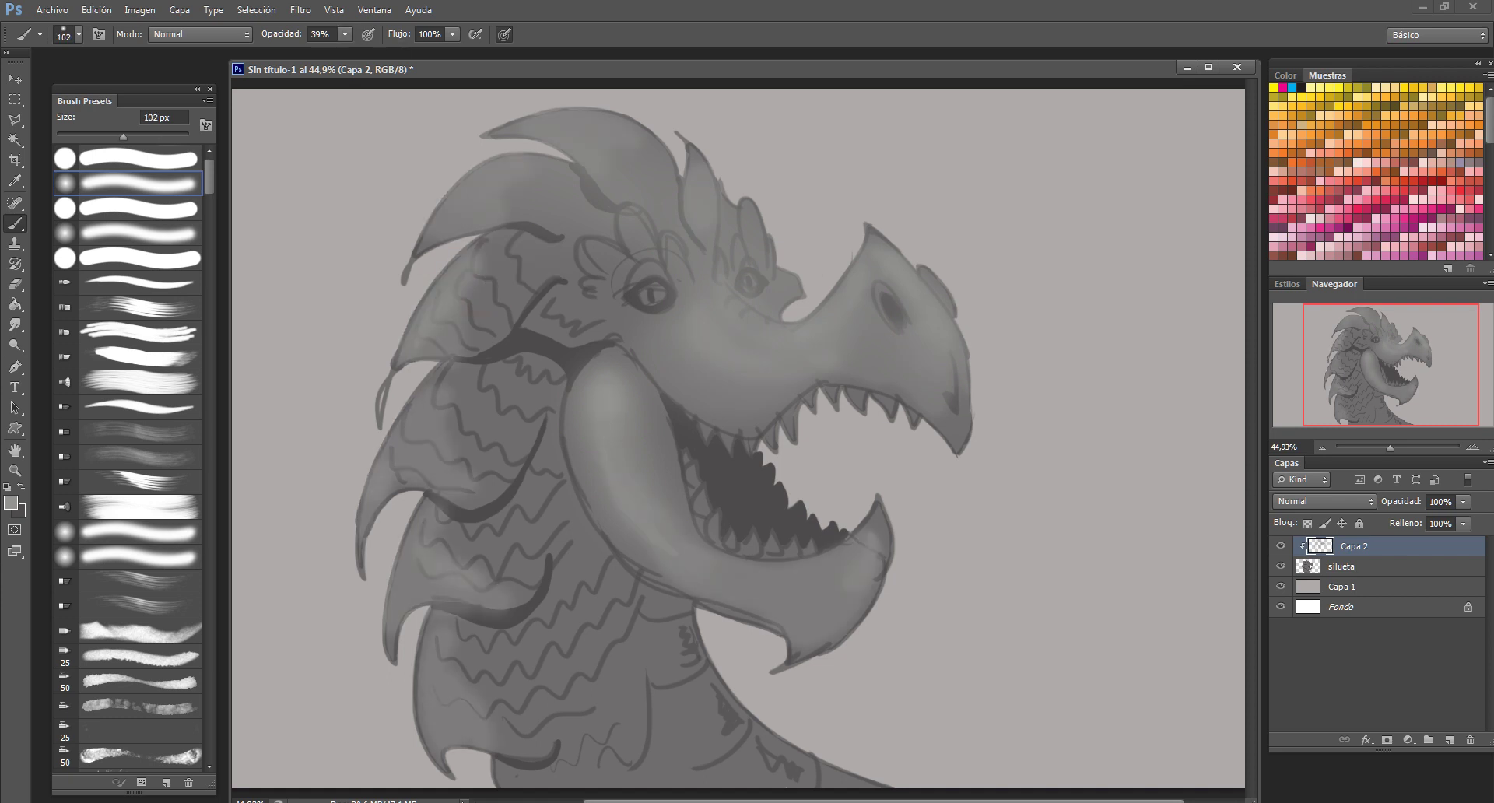
drag(879, 568, 801, 639)
drag(856, 700, 701, 782)
drag(786, 755, 700, 782)
drag(705, 654, 669, 685)
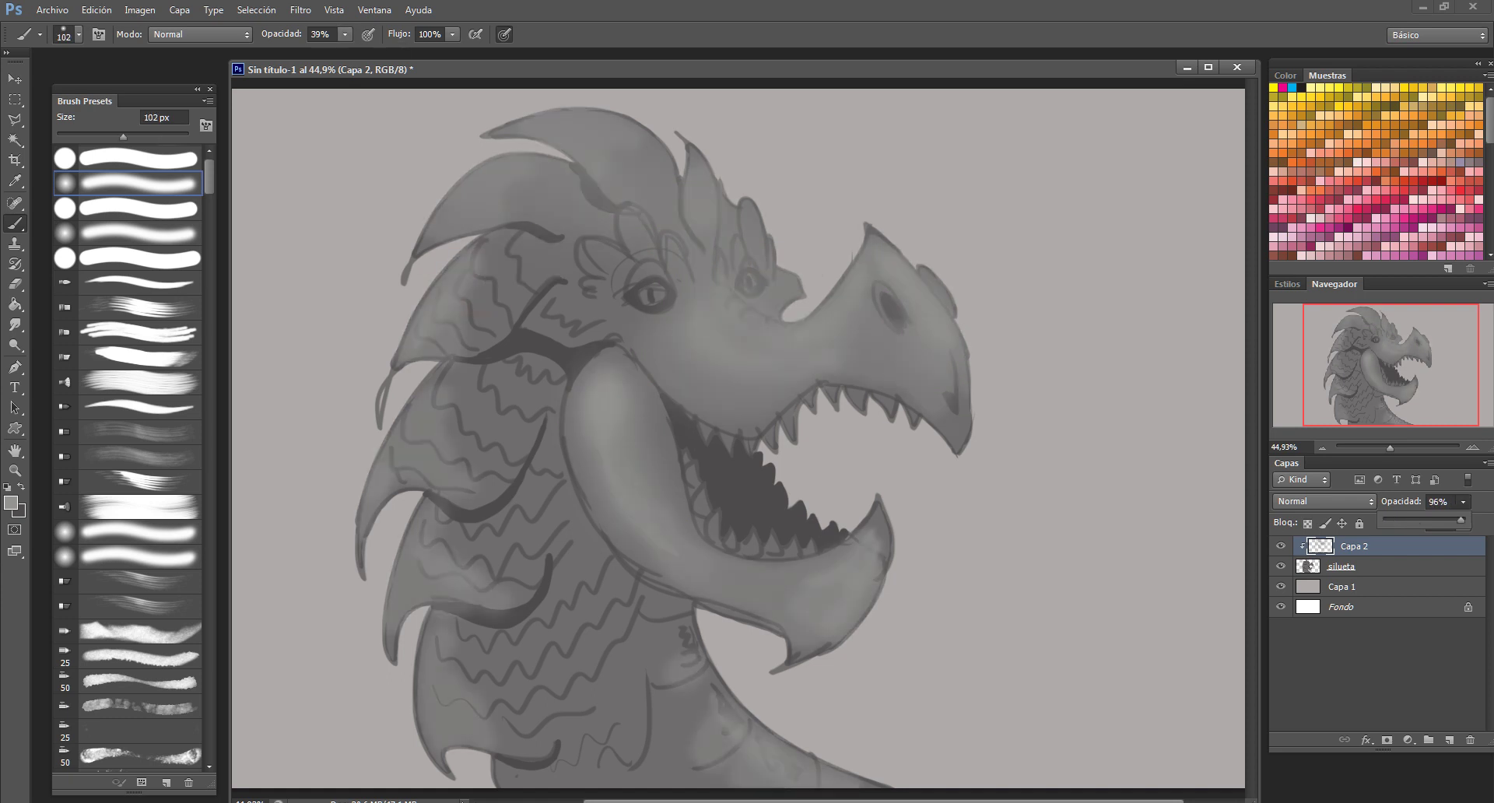
With a ~187 px brush, shade the cheek edge, under the upper jaw and neck ridges darker
drag(592, 404, 622, 553)
drag(809, 529, 607, 646)
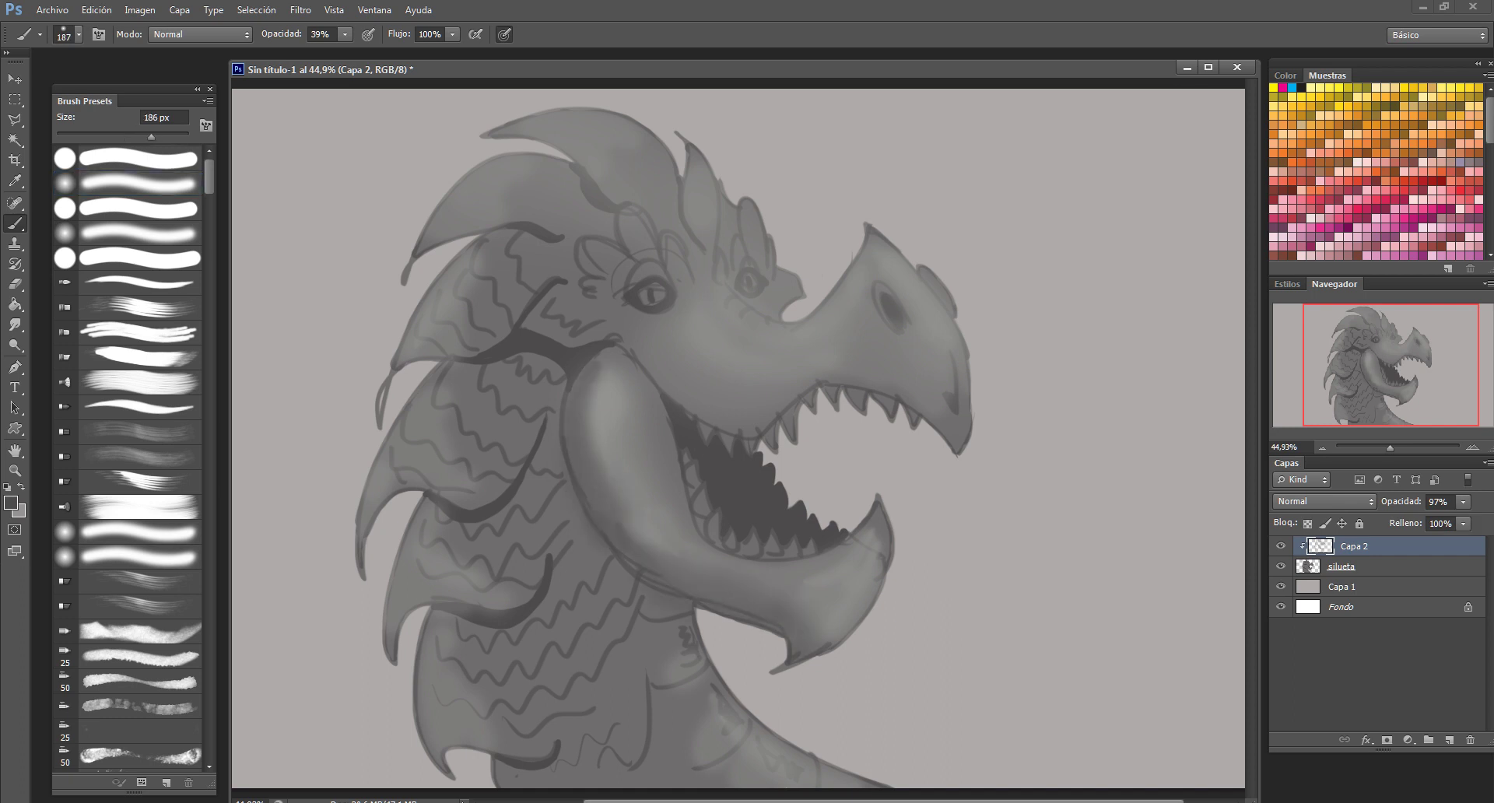
mouse_move(941, 389)
mouse_down()
mouse_move(591, 373)
mouse_move(440, 385)
mouse_up()
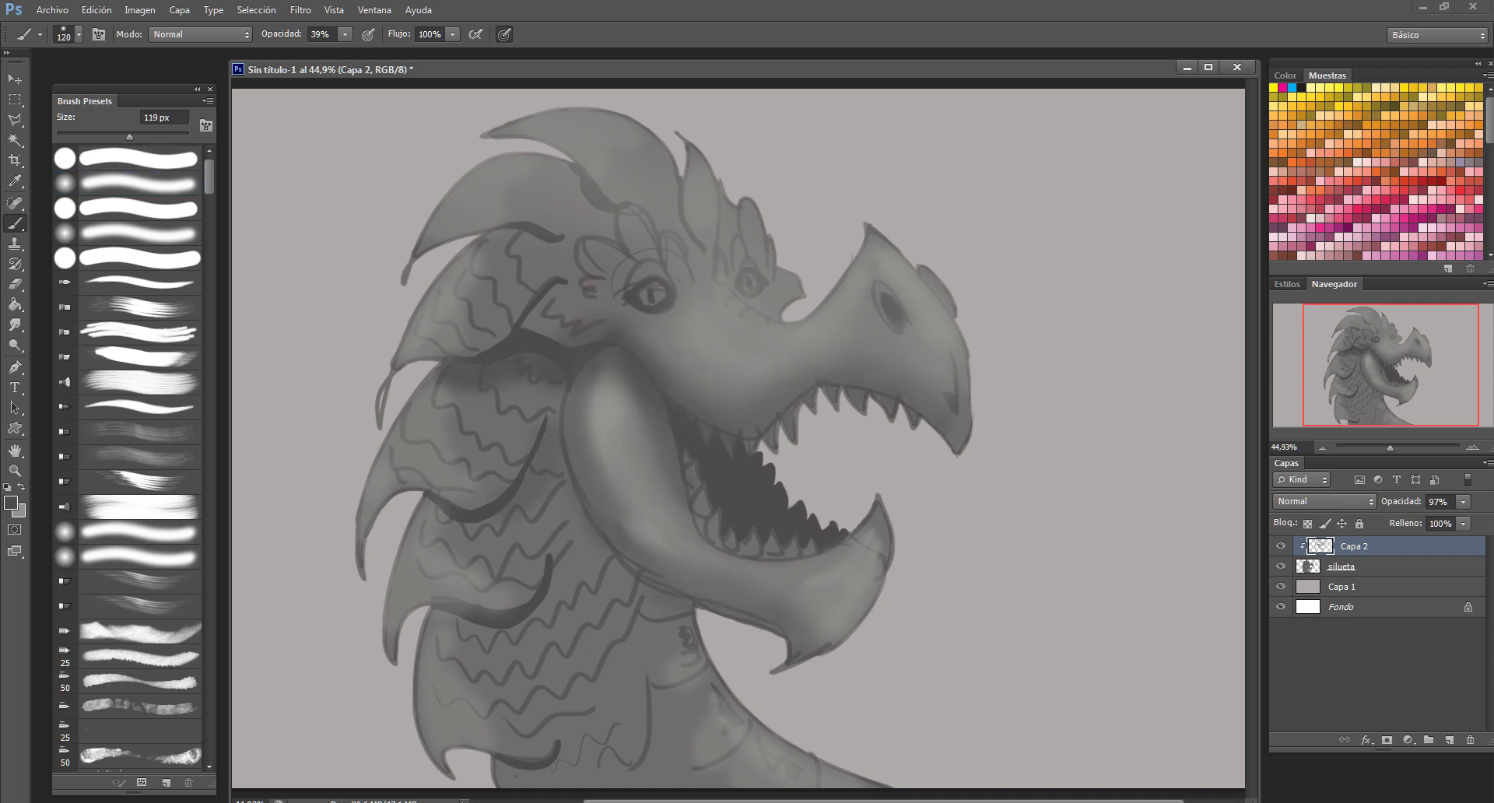
drag(557, 451, 420, 549)
drag(560, 568, 428, 658)
drag(607, 490, 630, 599)
drag(607, 529, 544, 603)
Darken the neck, the bottom of the neck and the area under the head crest
drag(700, 685, 615, 610)
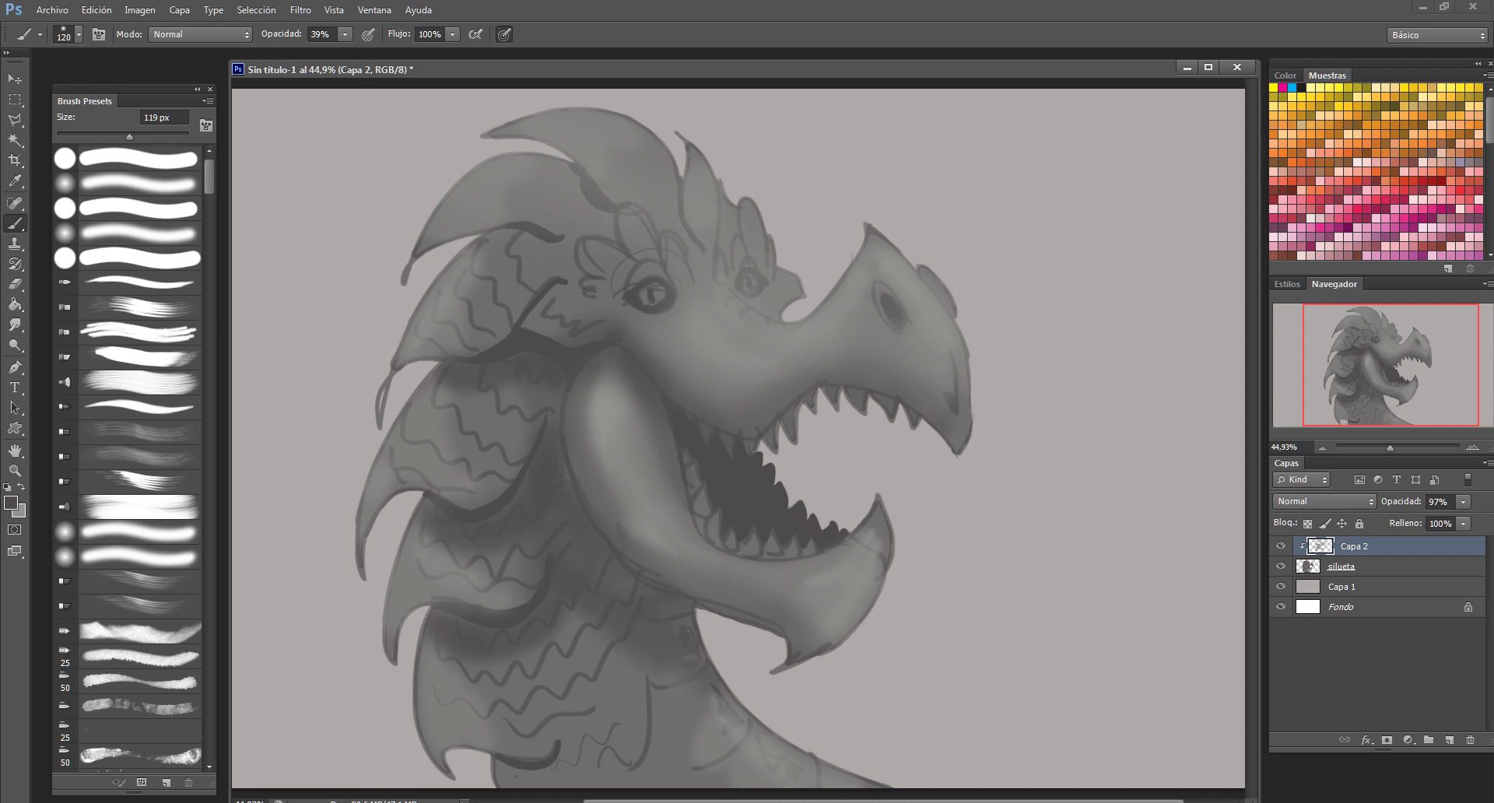
drag(591, 755, 506, 782)
drag(474, 226, 564, 261)
drag(614, 168, 584, 257)
drag(779, 615, 591, 389)
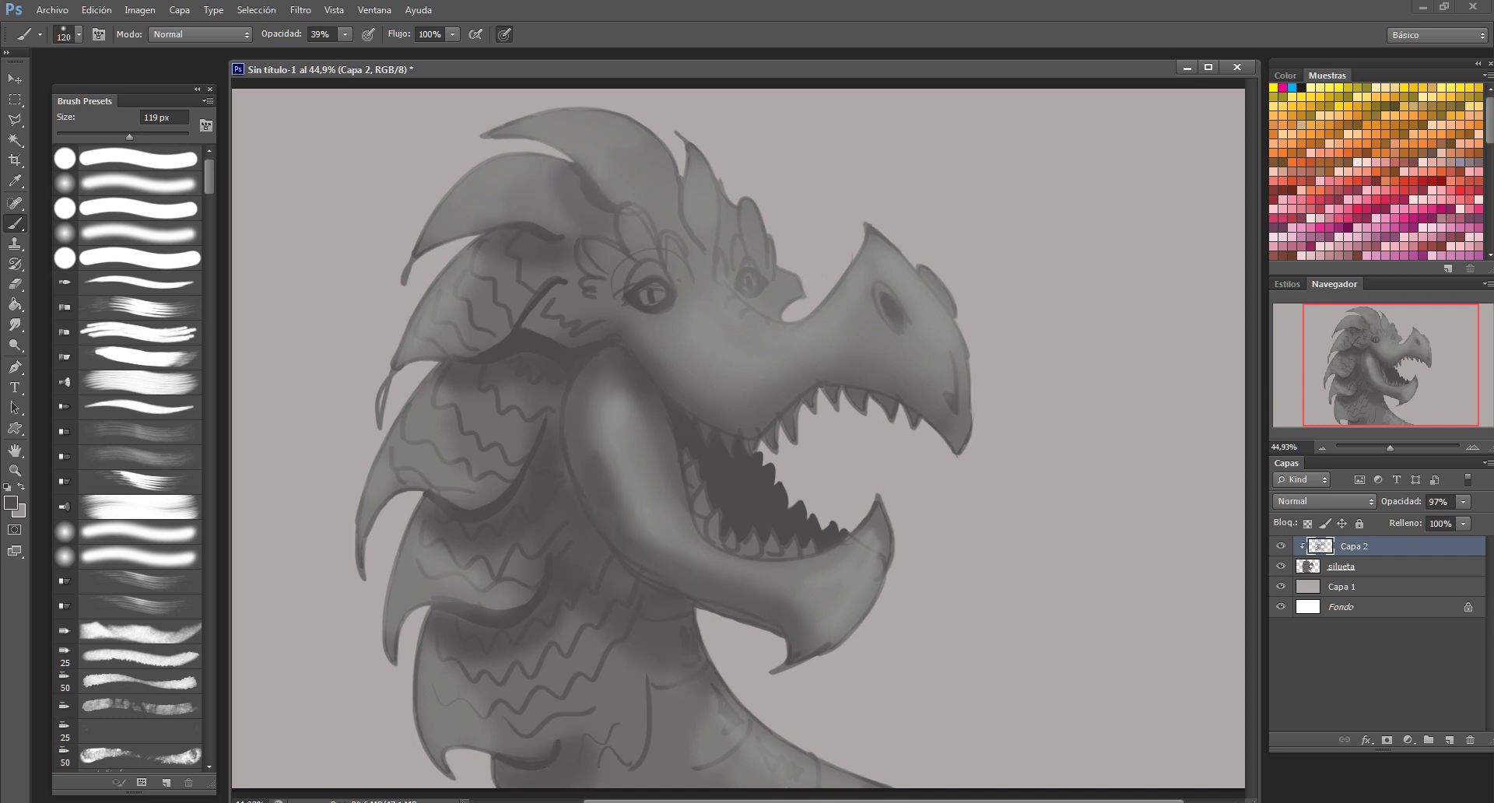
scroll(614, 267, up, 5)
With a 20 px brush, shade darker around both eyes, eyelid and crest lines
drag(654, 295, 786, 390)
drag(607, 125, 506, 210)
key(bracketleft)
key(bracketleft)
key(bracketleft)
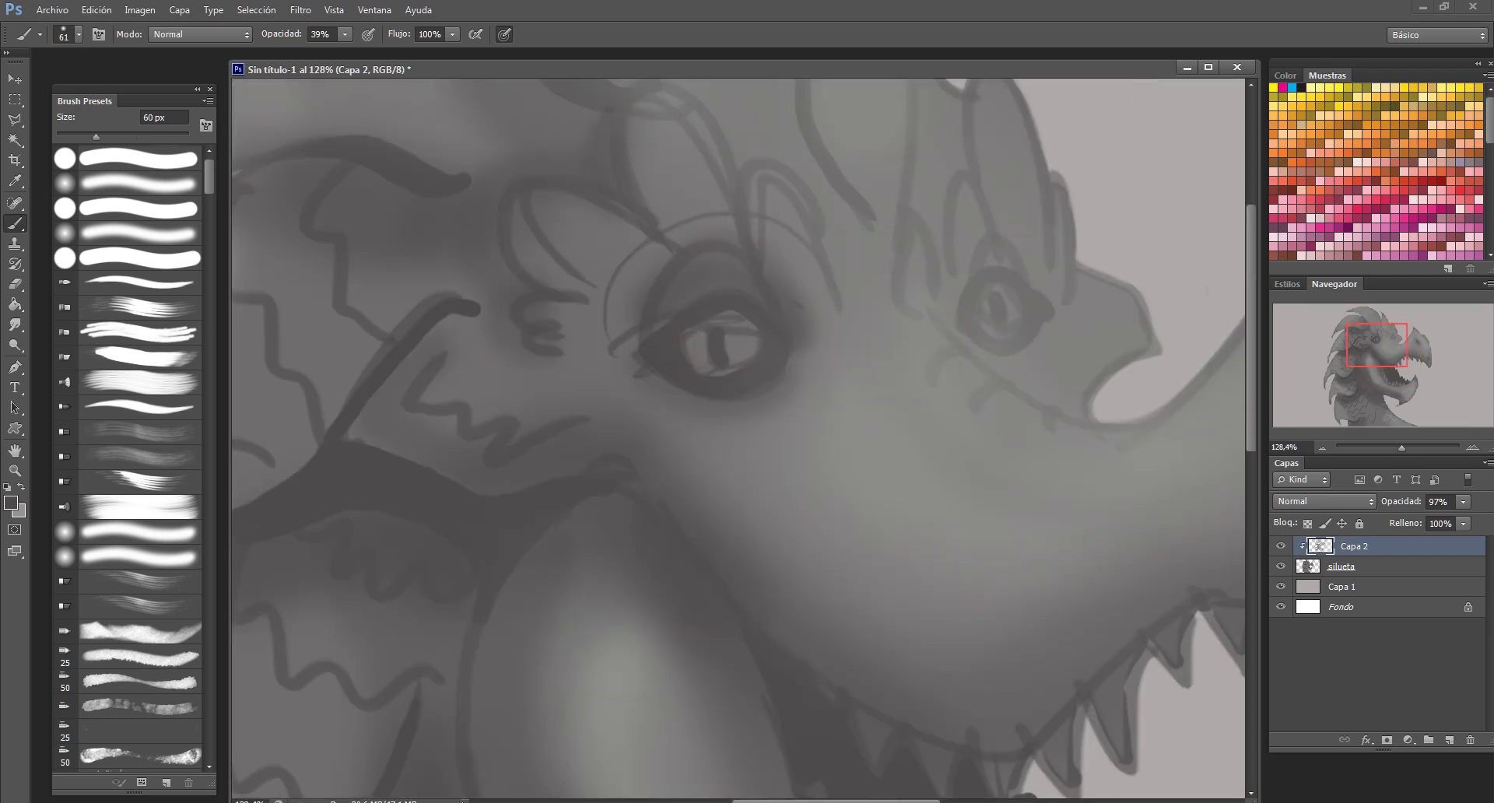
drag(1105, 350, 1019, 412)
drag(1035, 335, 941, 385)
drag(919, 229, 980, 288)
drag(817, 156, 731, 234)
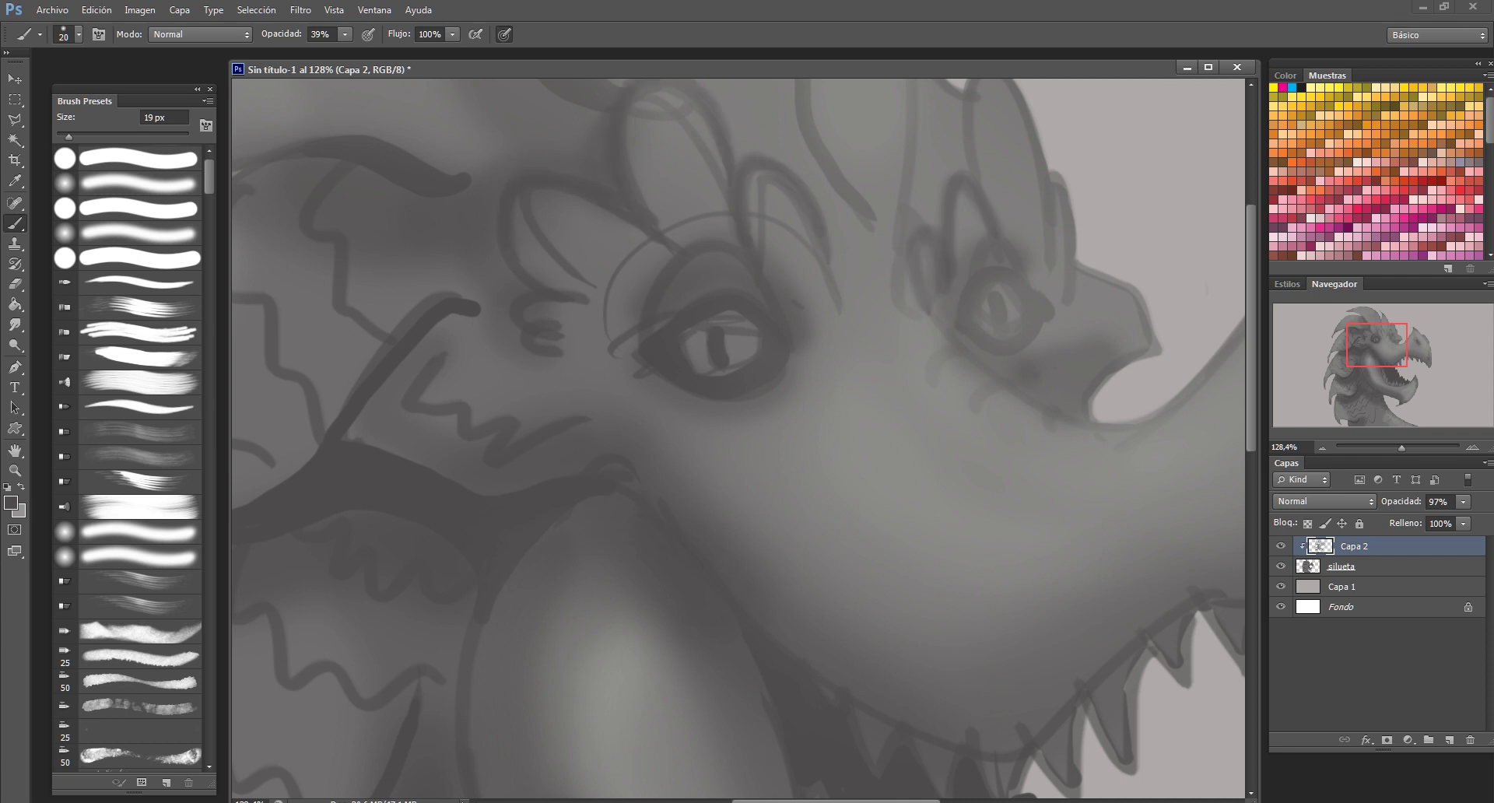
mouse_move(638, 361)
mouse_down()
mouse_move(809, 366)
mouse_move(802, 393)
mouse_up()
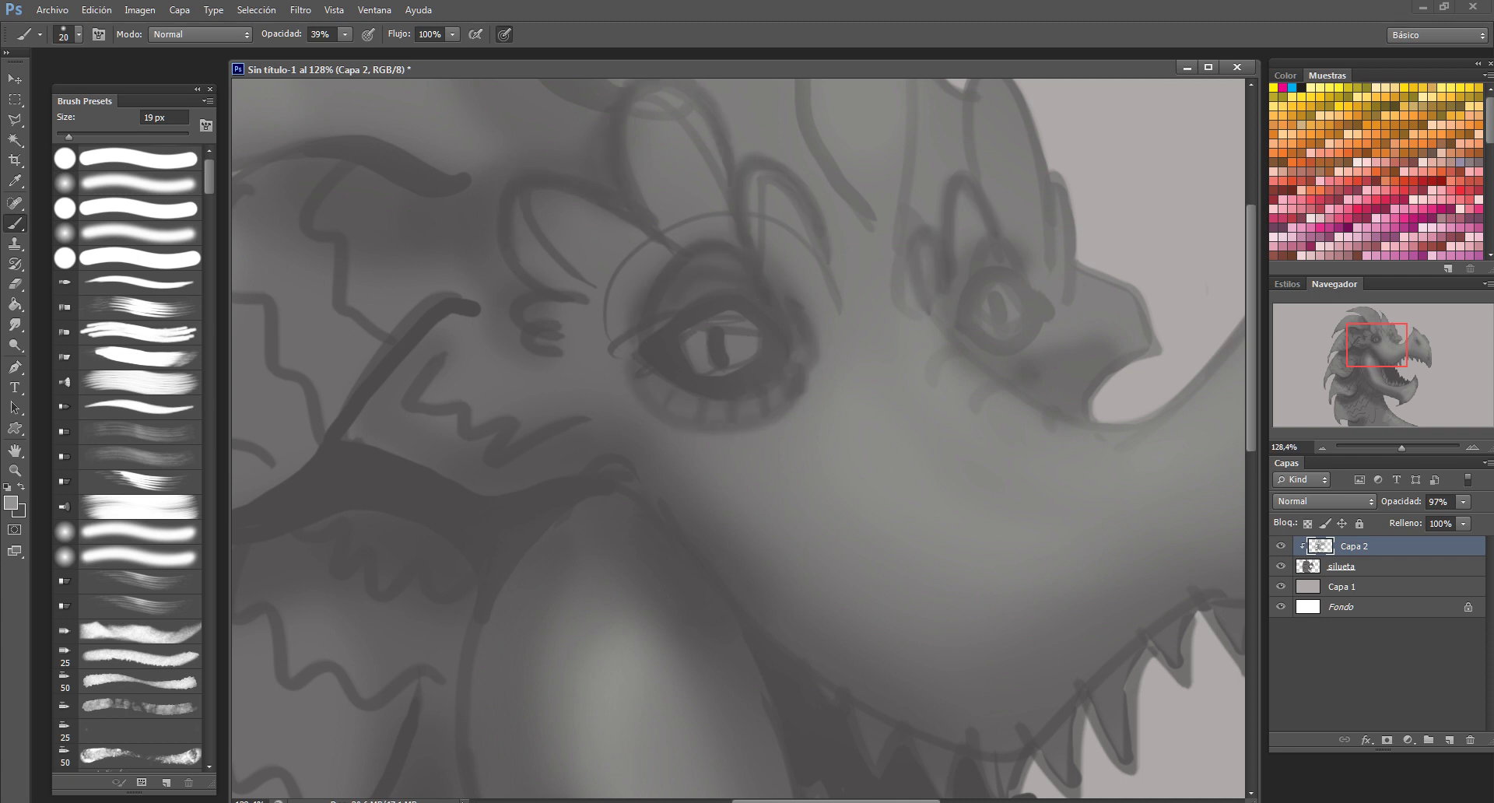
Lighten the zigzag mouth line and shade the snout eye's rim at 20% opacity
drag(595, 417, 444, 342)
drag(856, 389, 632, 447)
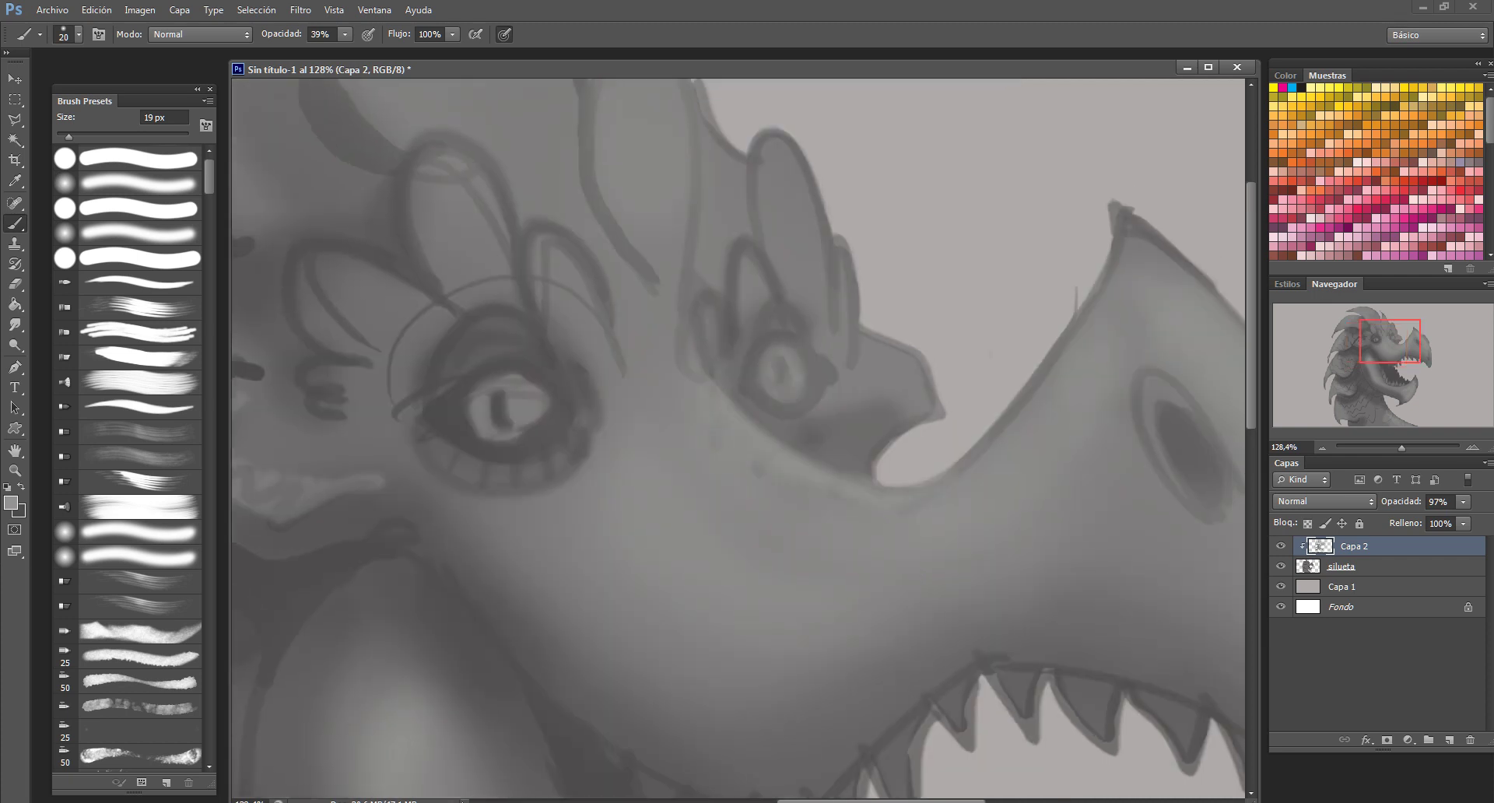
drag(856, 389, 546, 482)
drag(700, 739, 872, 86)
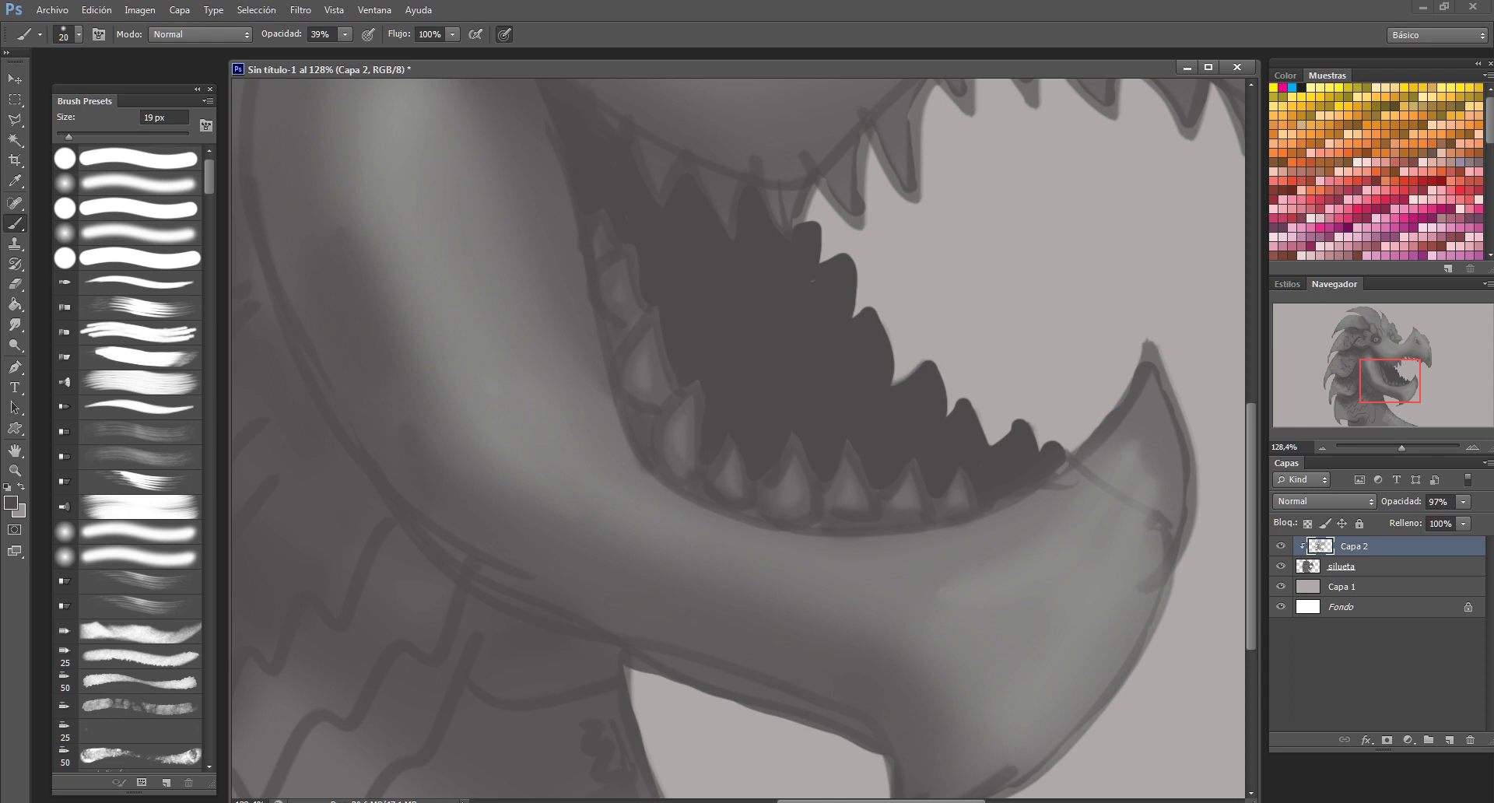
drag(778, 311, 553, 685)
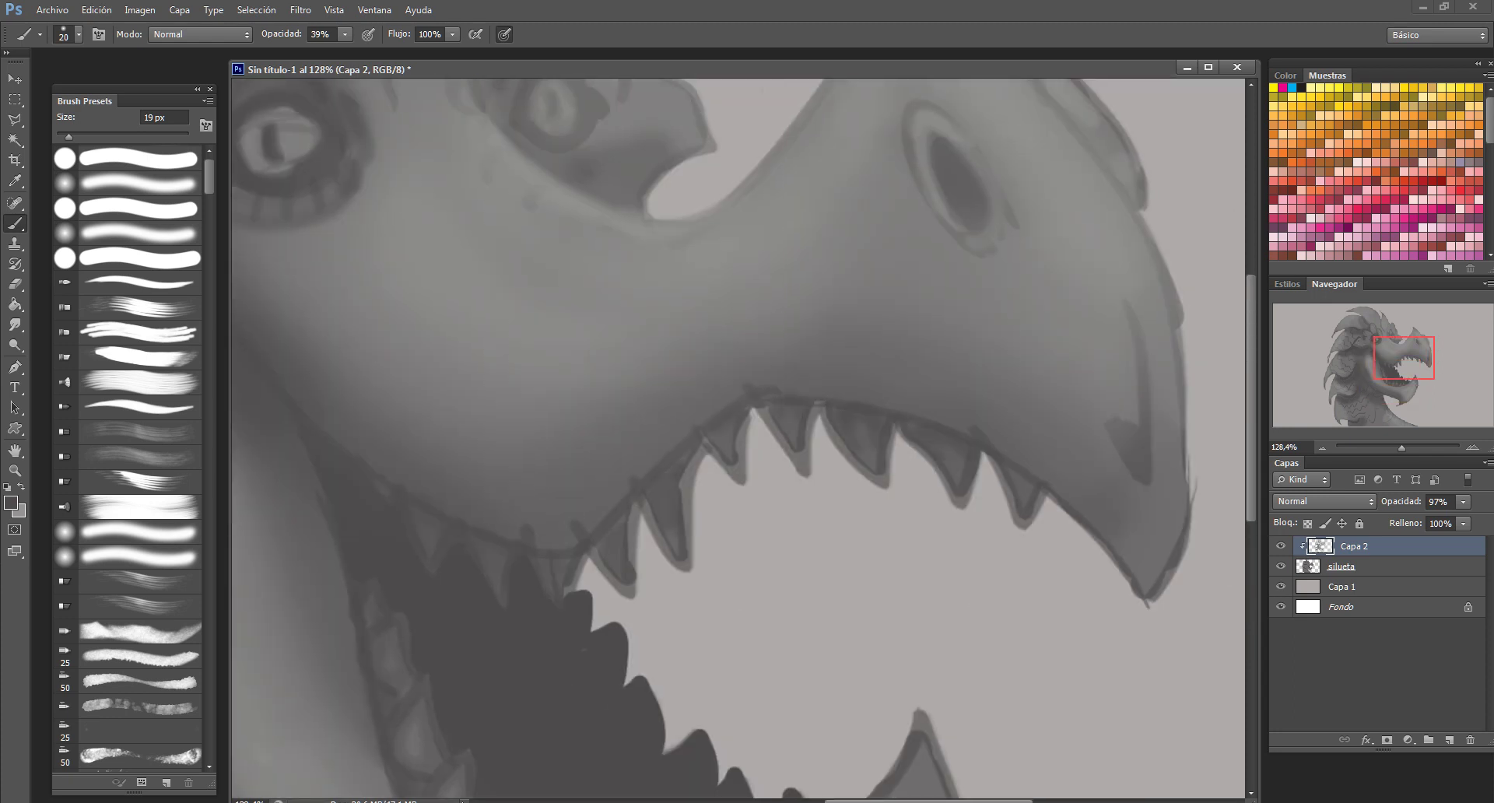
drag(962, 224, 926, 294)
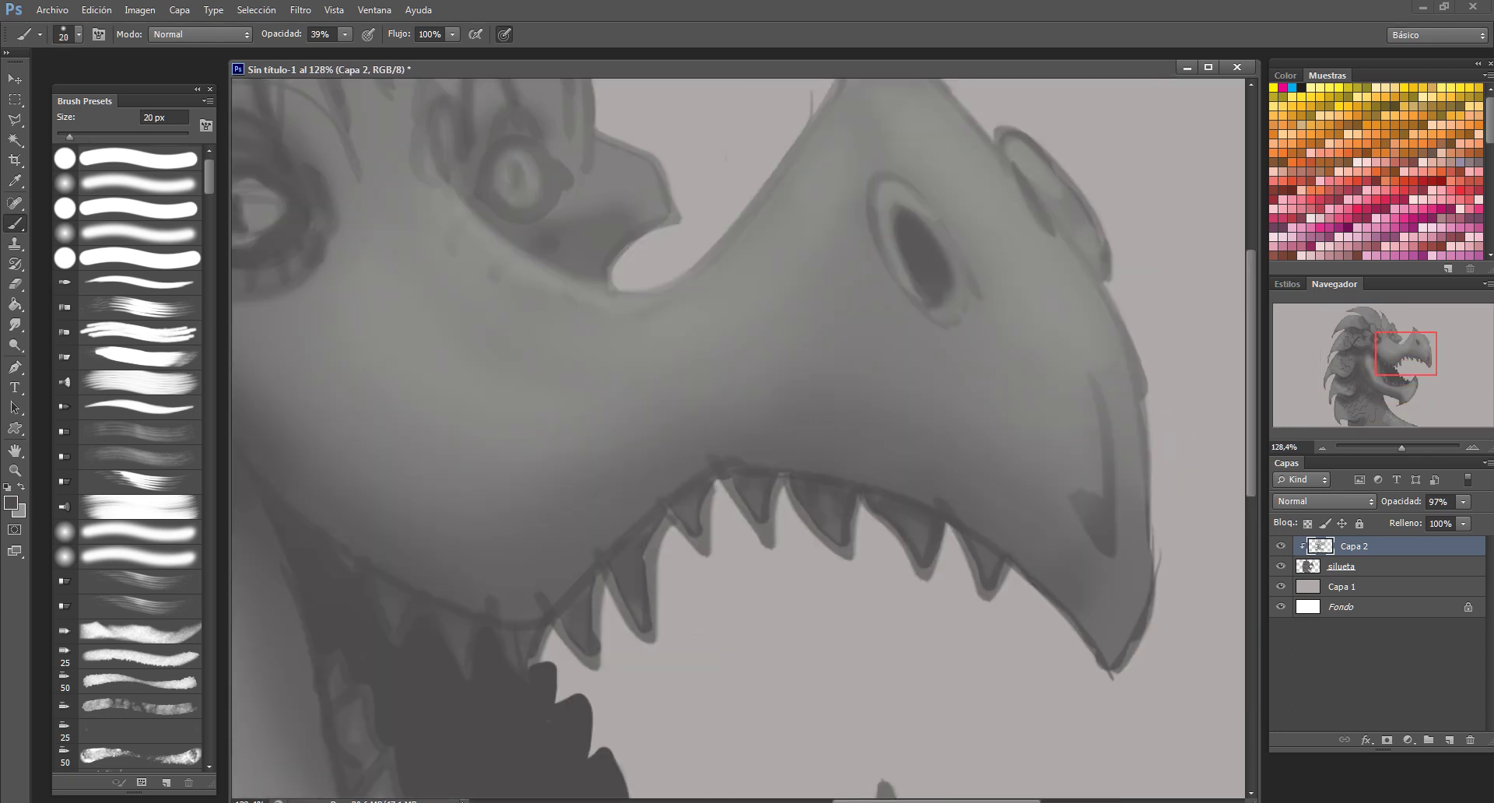
key(2)
drag(860, 206, 969, 333)
Shade the lower-left neck and the upper-left edge of the tongue at 100% zoom
key(ctrl+0)
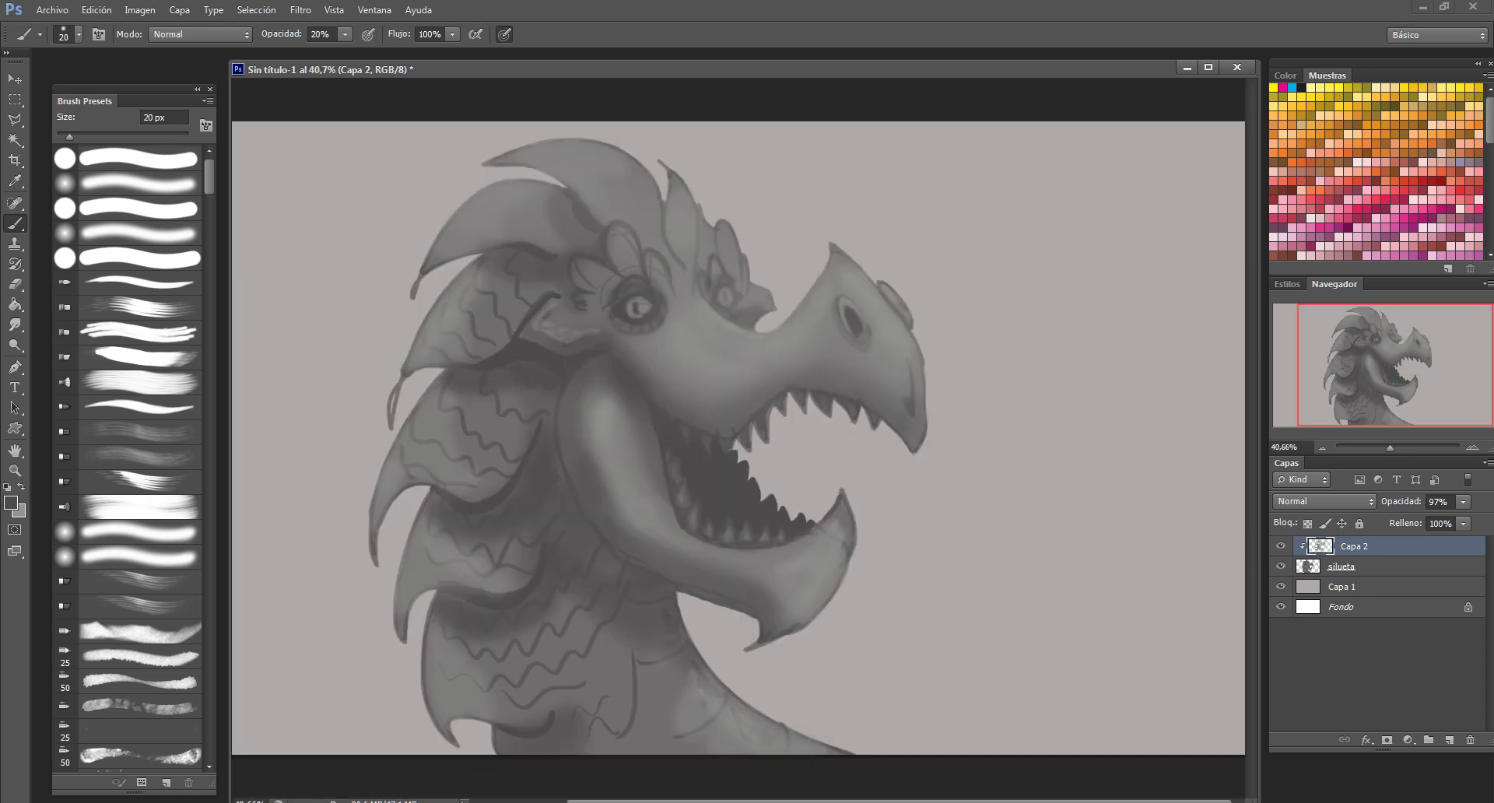
key(ctrl+1)
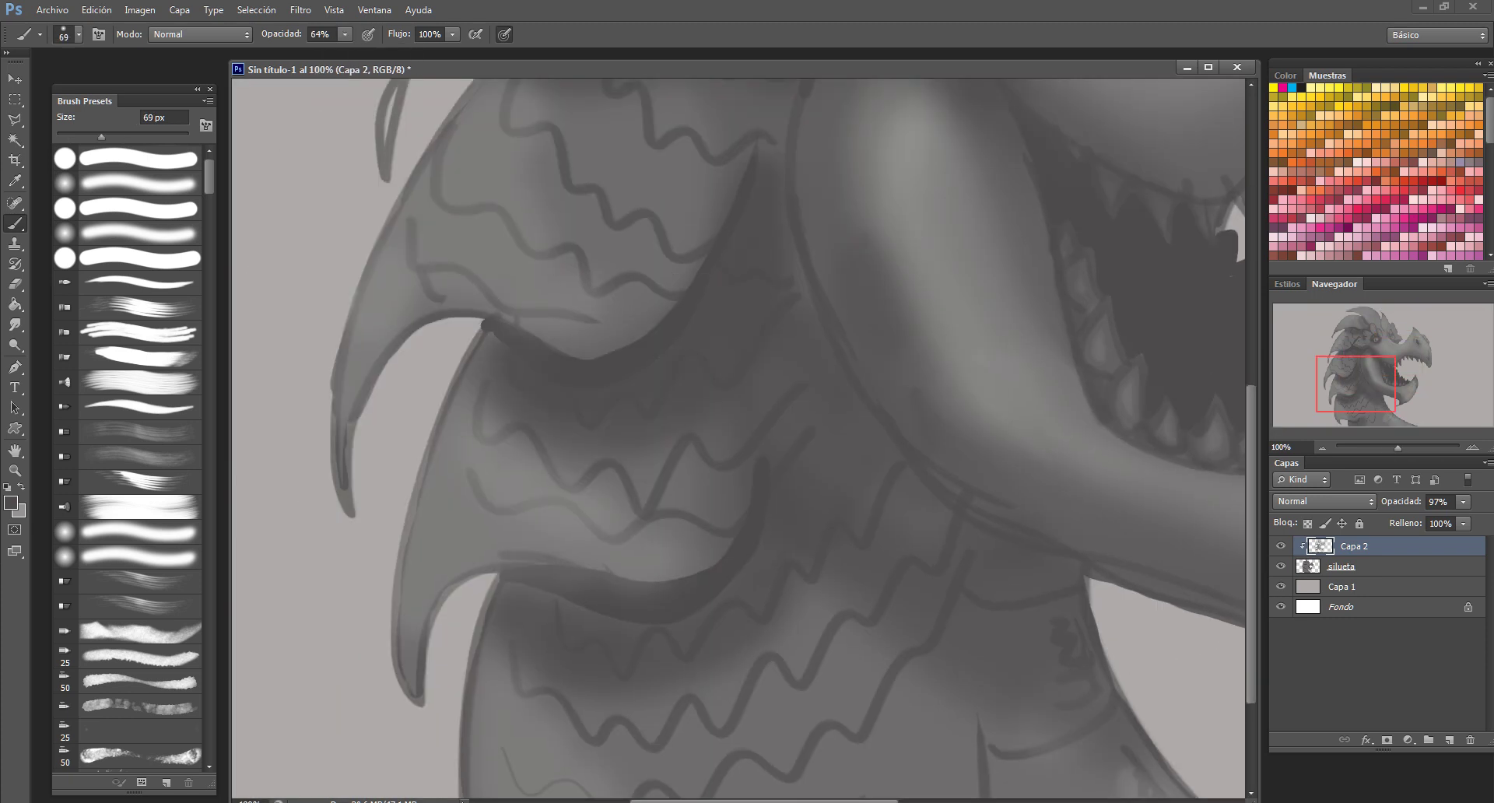
drag(486, 343, 435, 615)
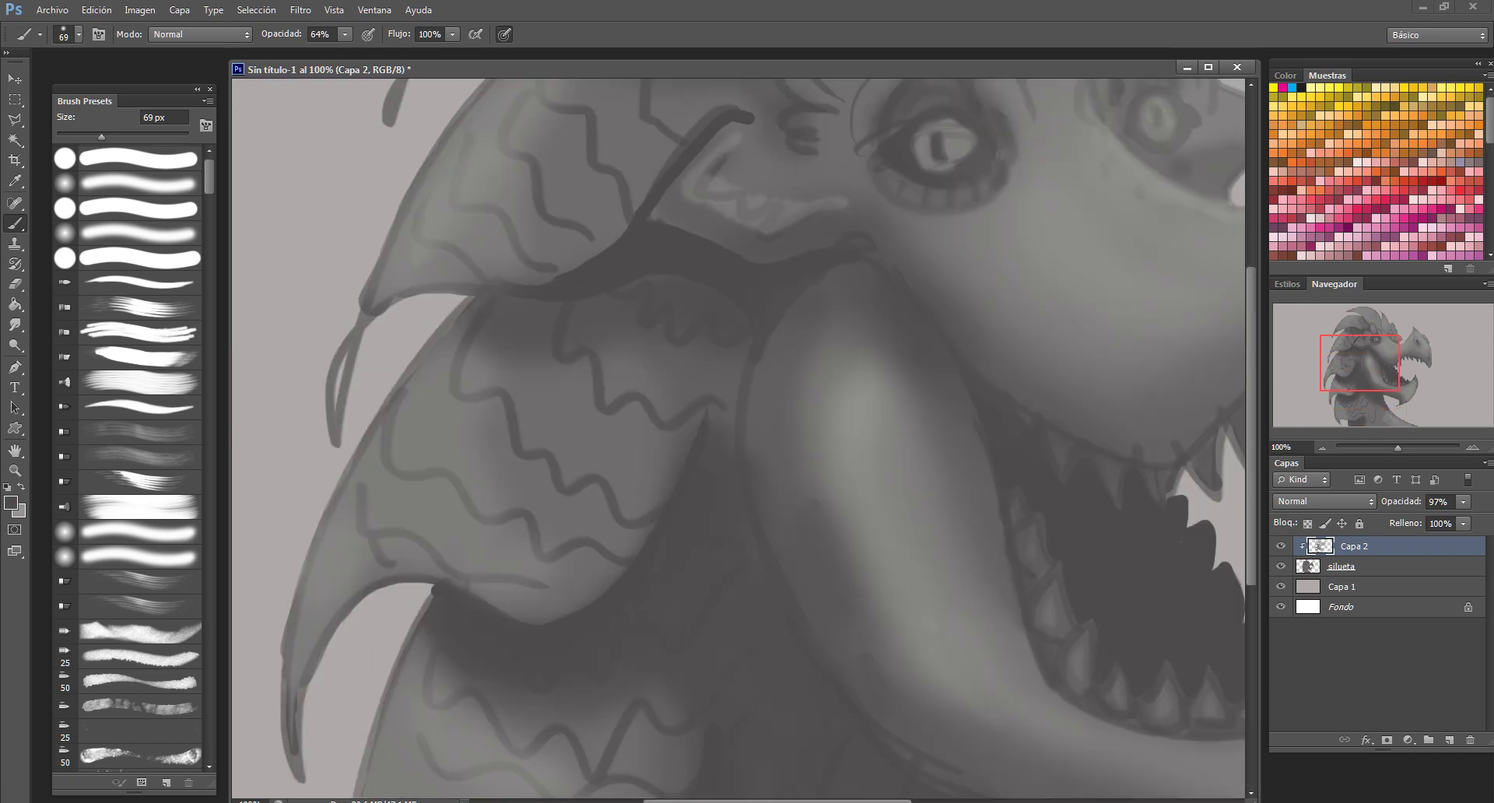
drag(797, 325, 751, 459)
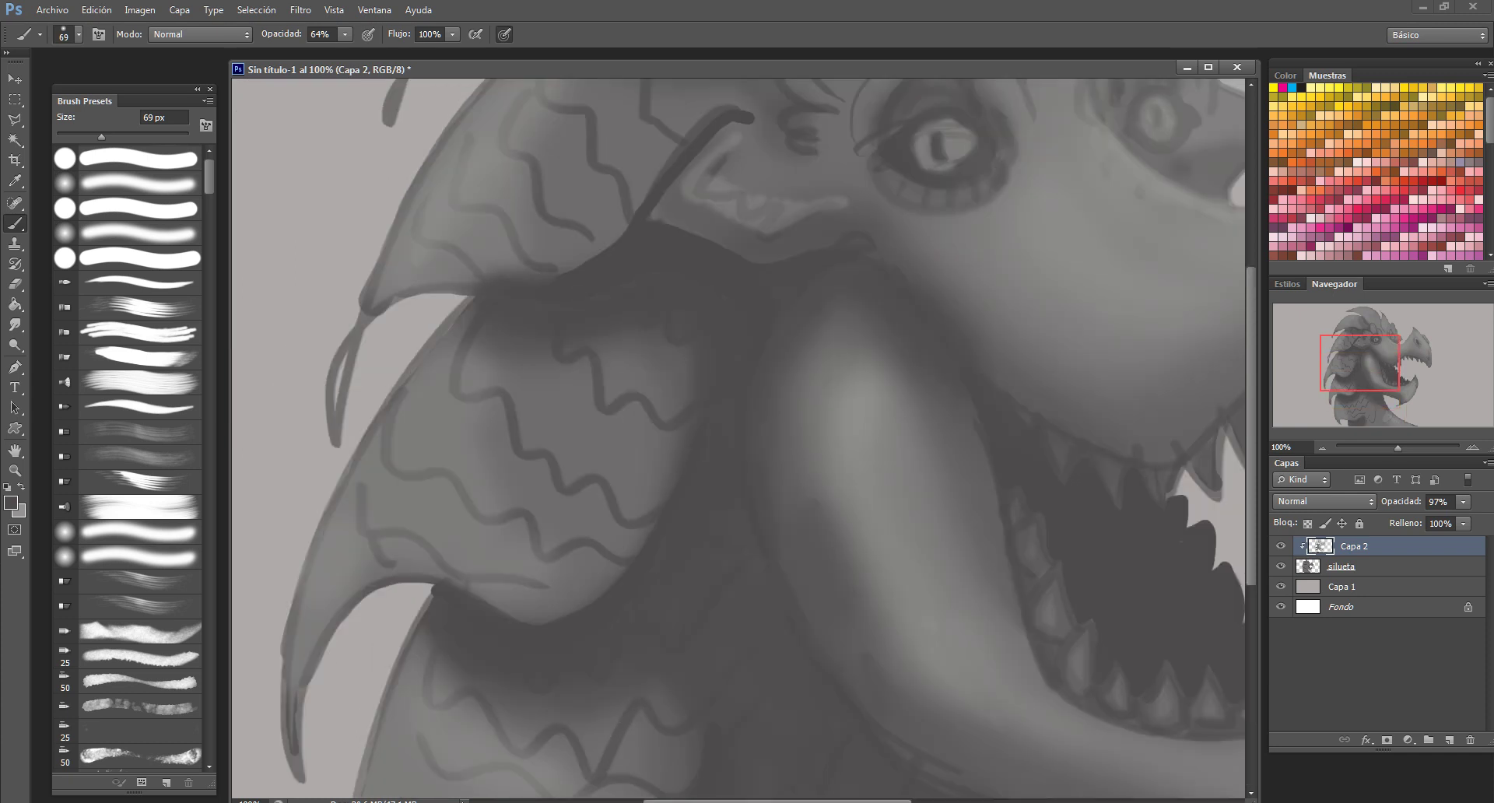
key(ctrl+minus)
key(ctrl+0)
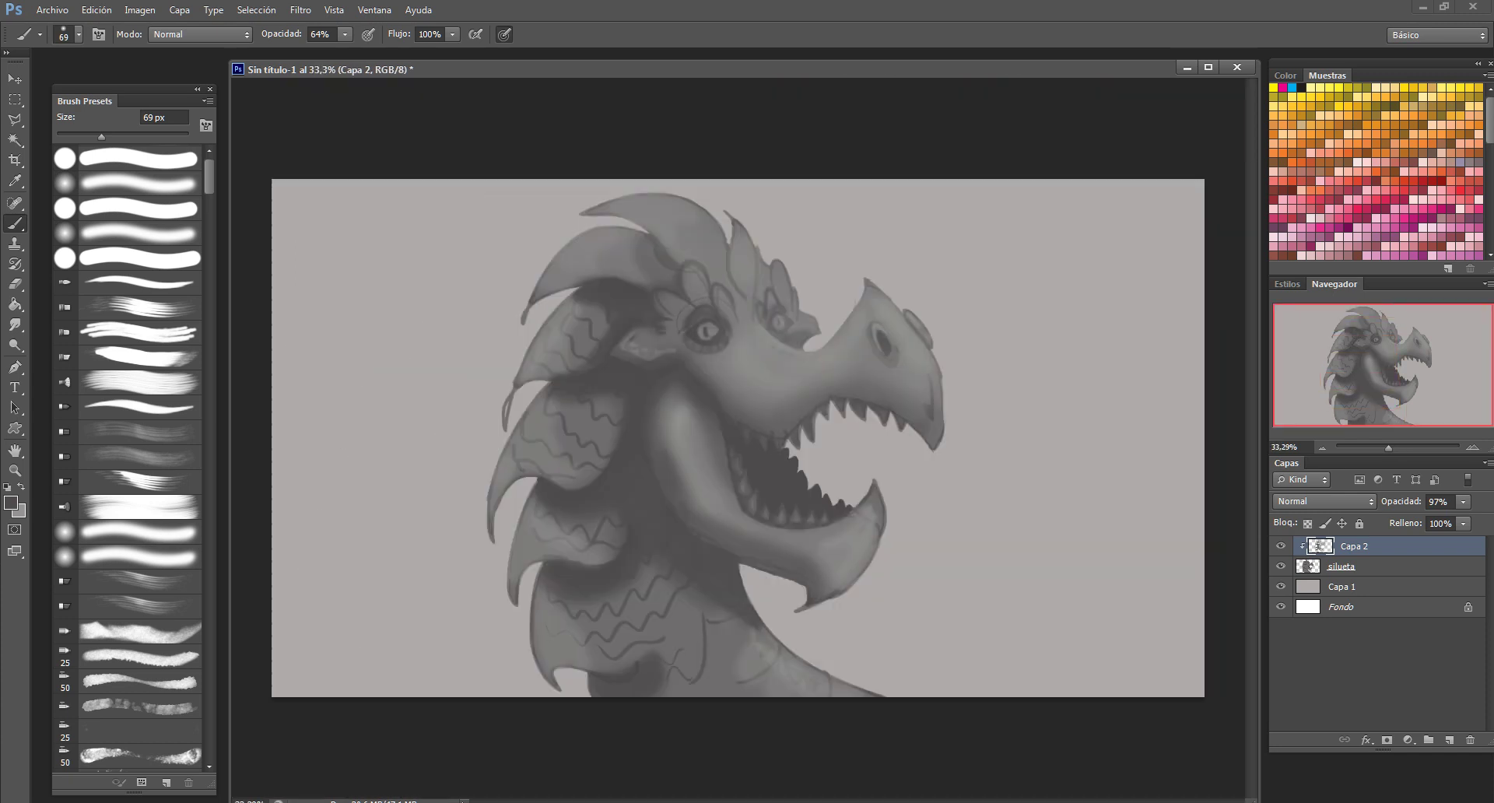
Add layer Capa 3 and edit the Gradient tool's stop colour in the gradient editor
key(ctrl+shift+alt+n)
key(g)
click(112, 35)
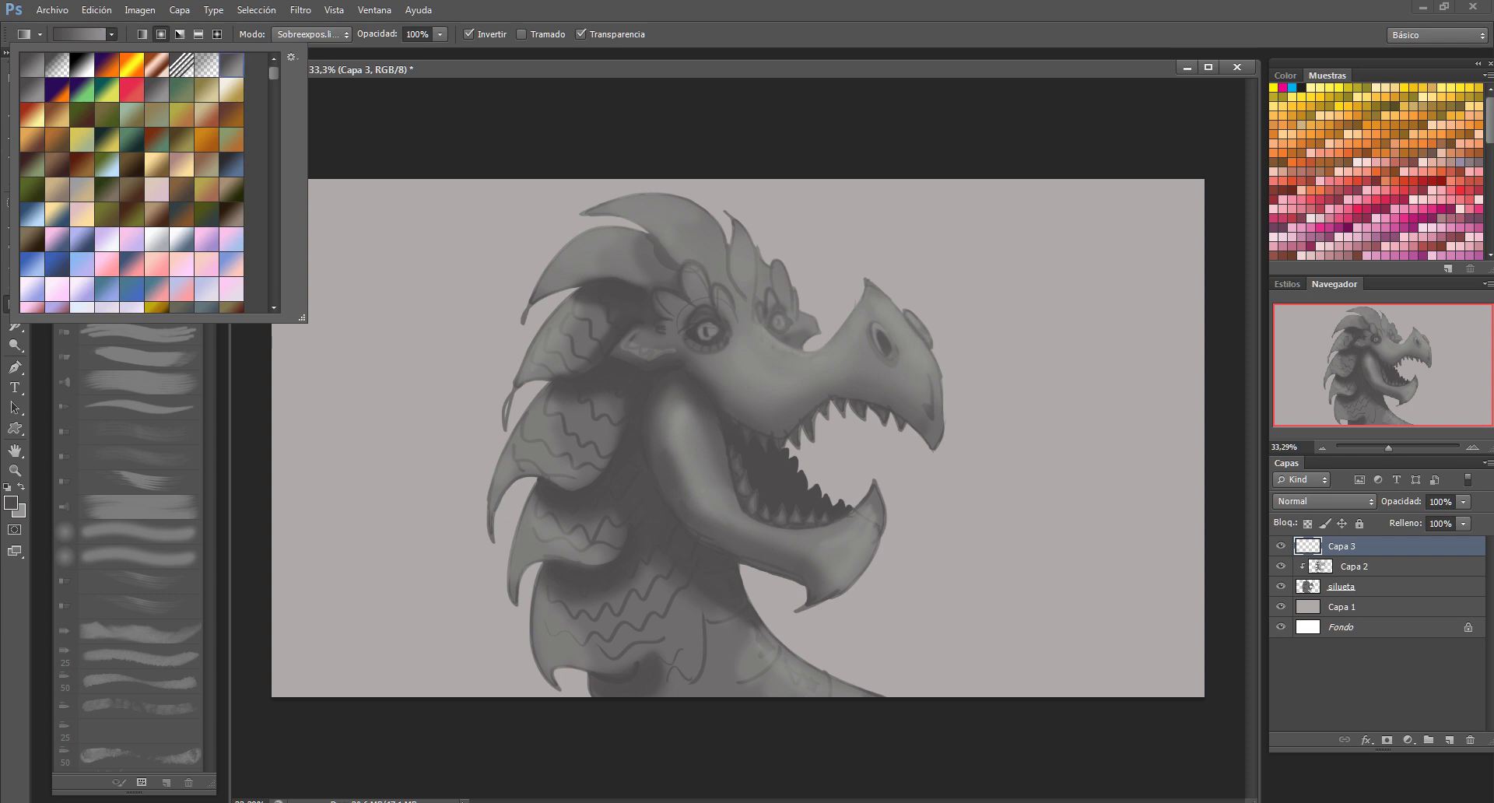
click(82, 34)
double_click(978, 622)
click(814, 617)
click(1347, 390)
drag(732, 359, 738, 557)
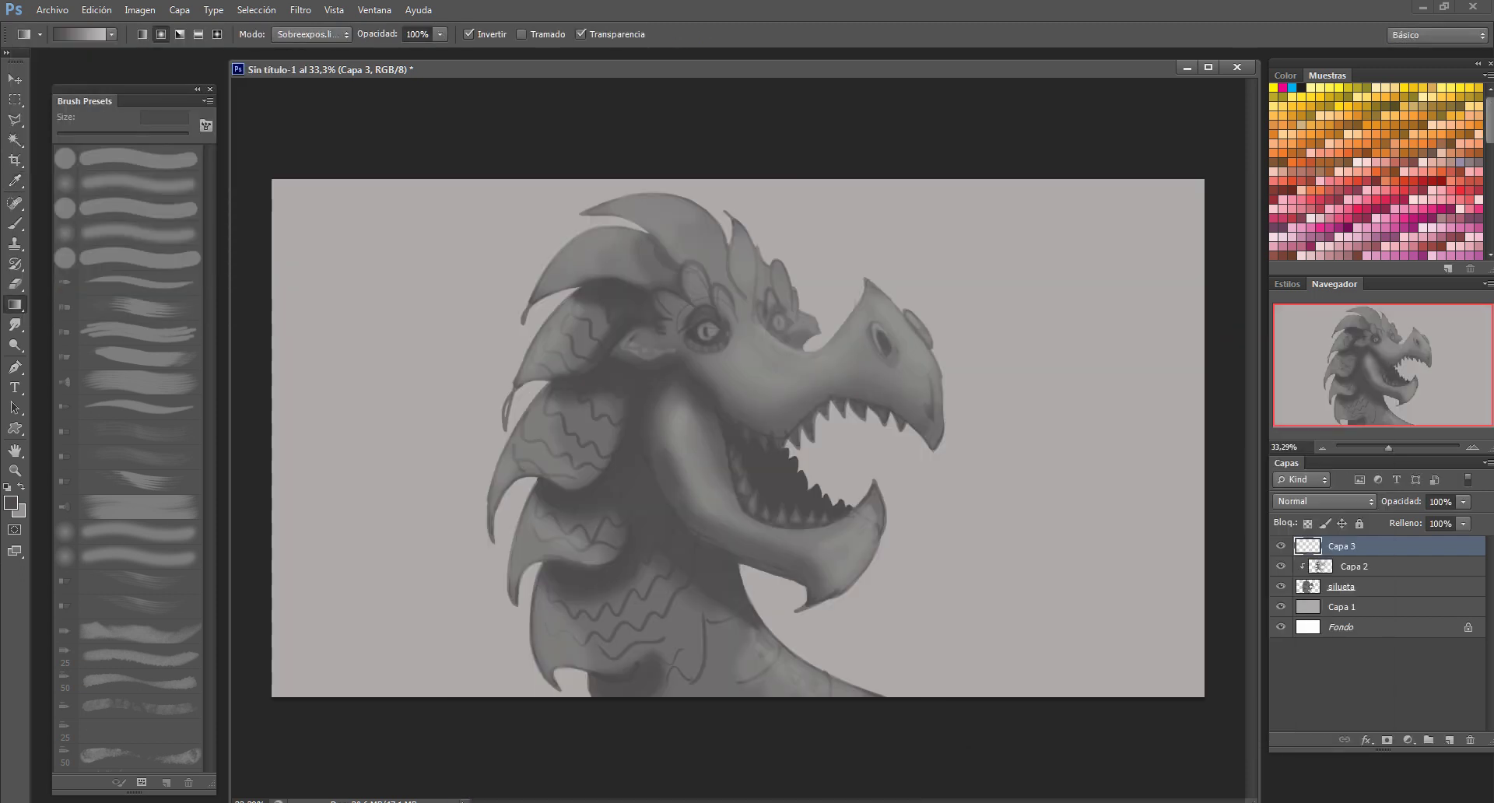
Add Capa 4 above Capa 1 and fill it with a soft grey radial gradient
click(1342, 607)
key(ctrl+shift+alt+n)
drag(740, 467, 778, 654)
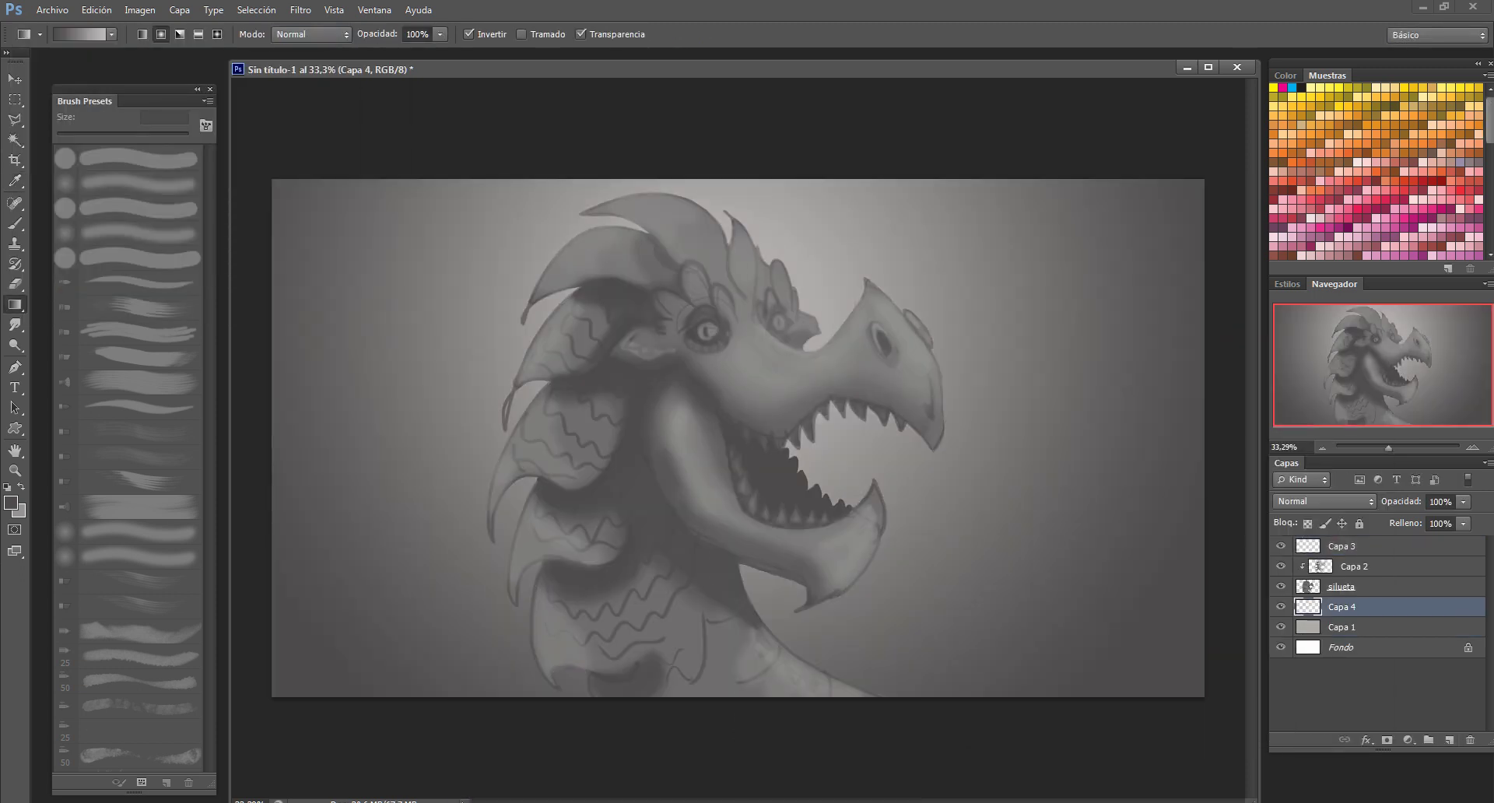
key(ctrl+z)
drag(741, 467, 778, 654)
scroll(745, 469, down, 2)
drag(751, 294, 716, 768)
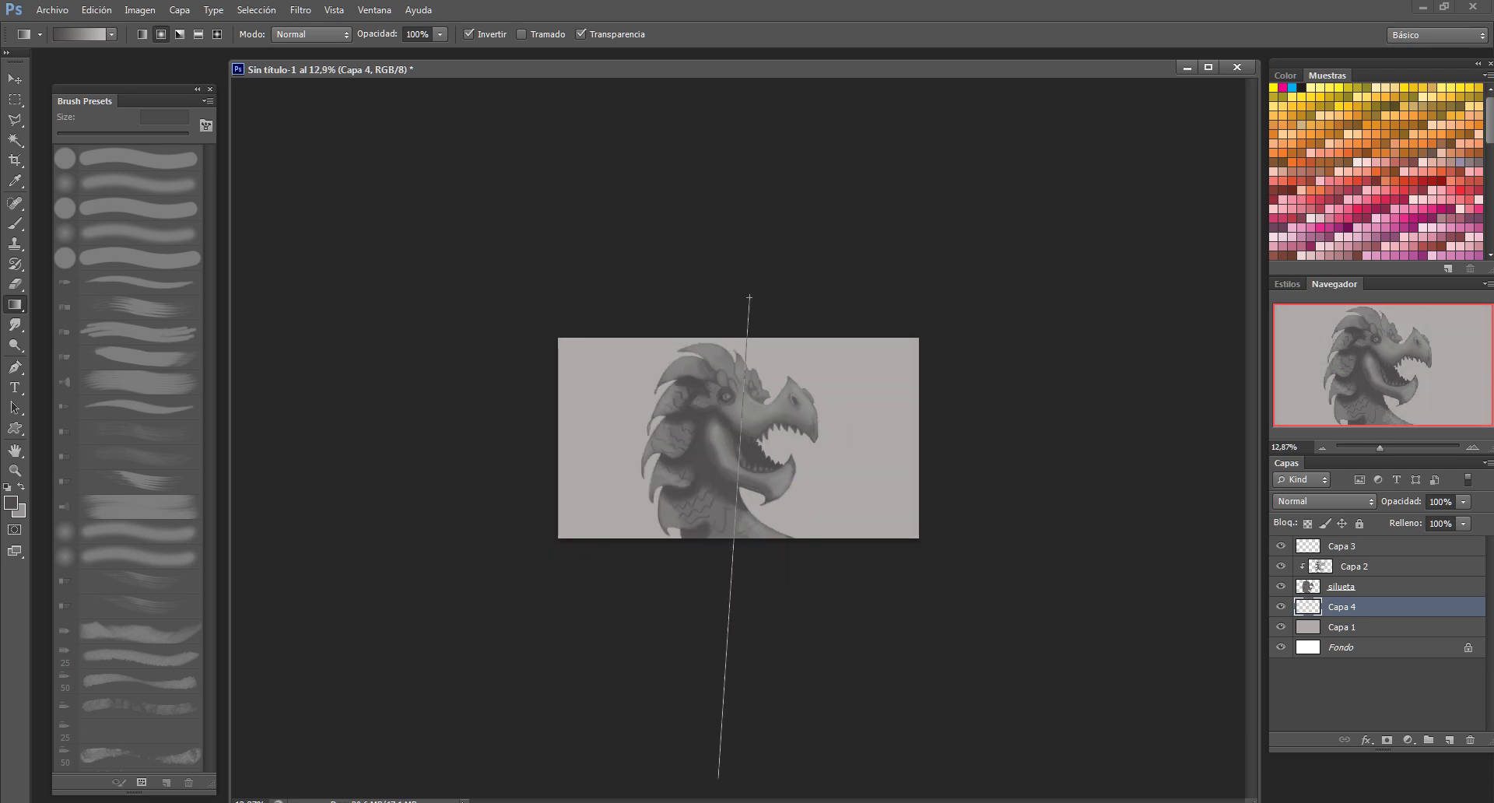
scroll(738, 438, up, 2)
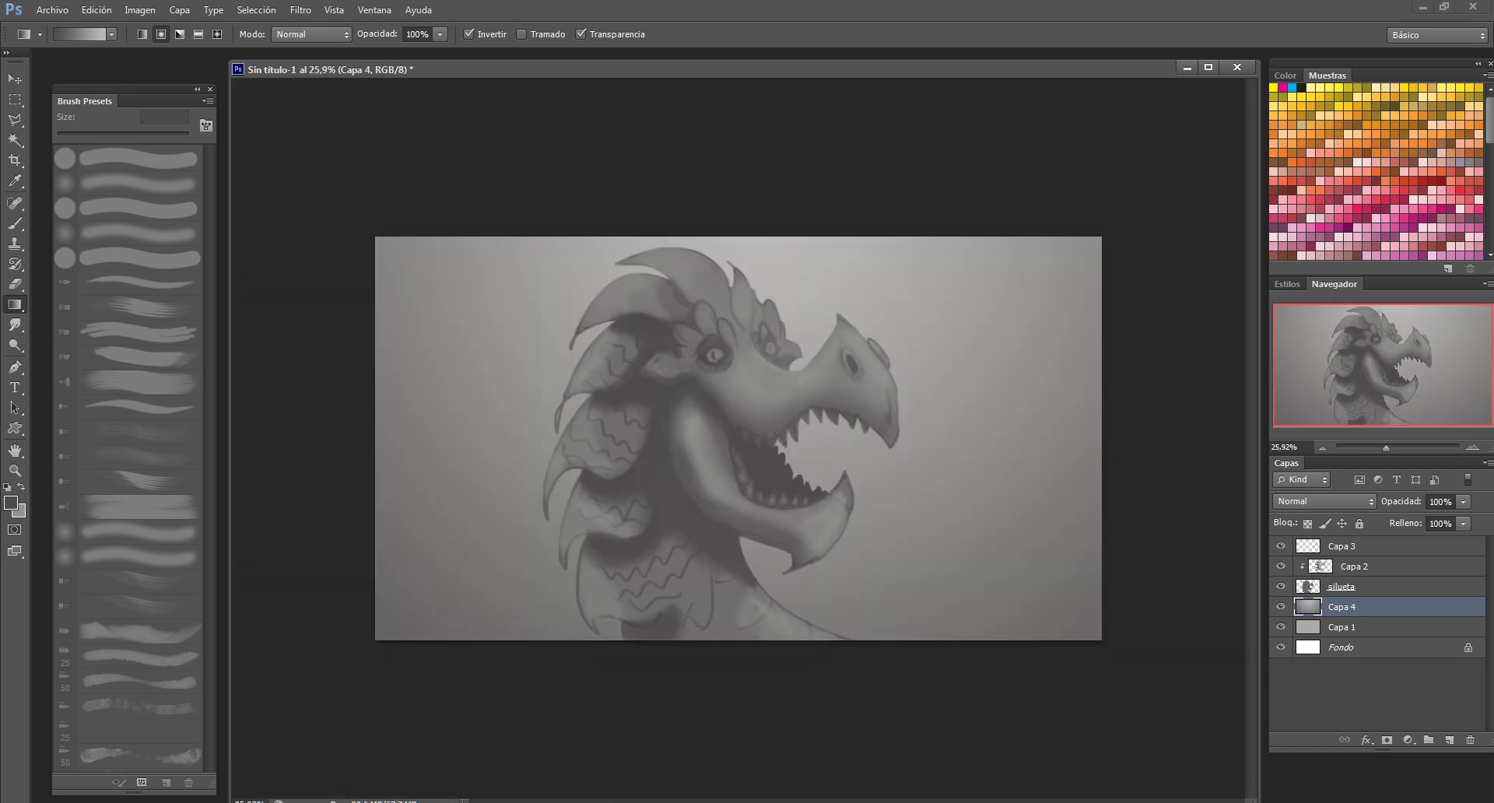
scroll(739, 435, up, 2)
Merge the Capa 2 shading layer down into silueta
click(1354, 566)
key(ctrl+e)
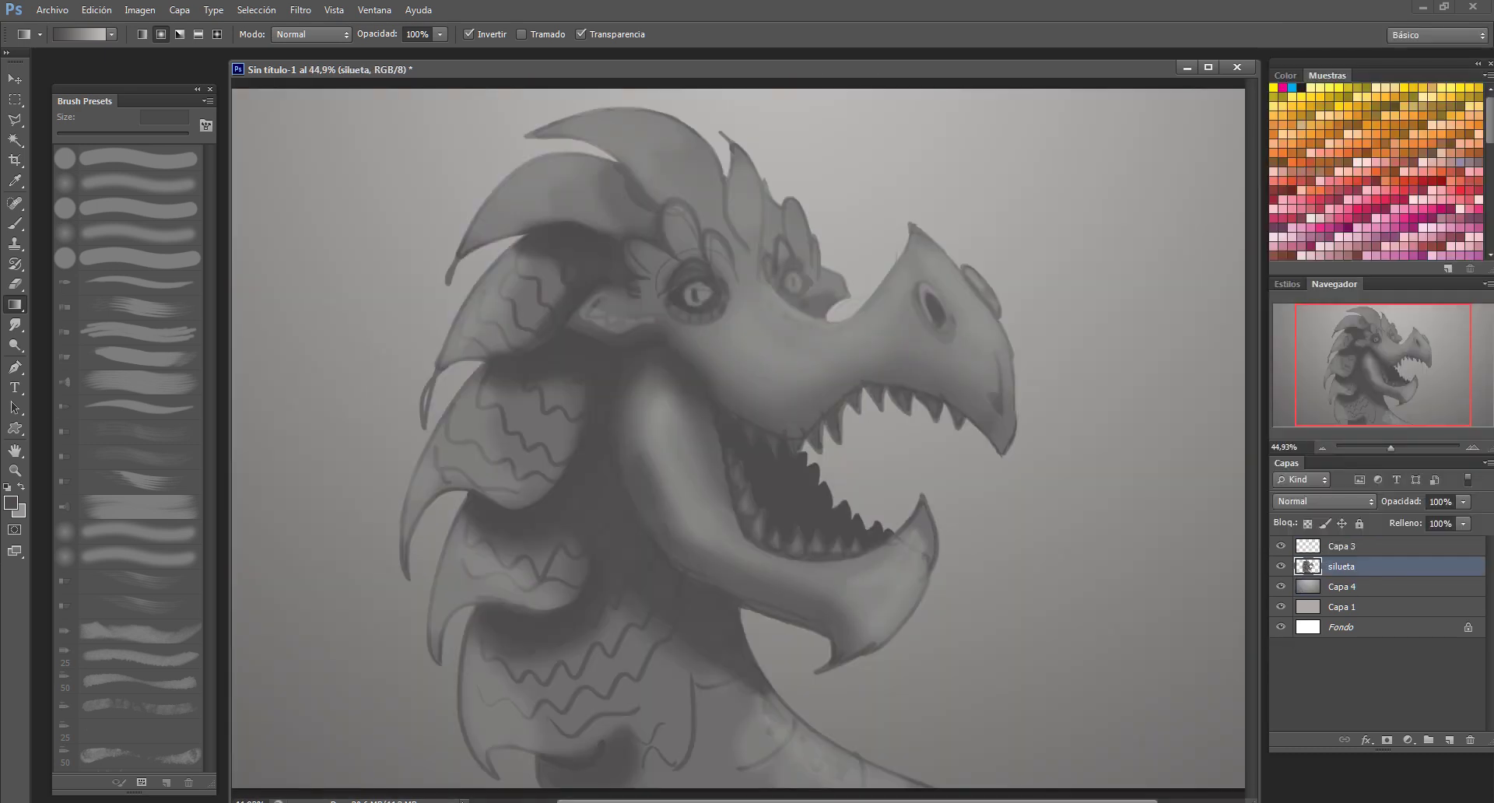
scroll(700, 241, up, 5)
scroll(399, 228, down, 3)
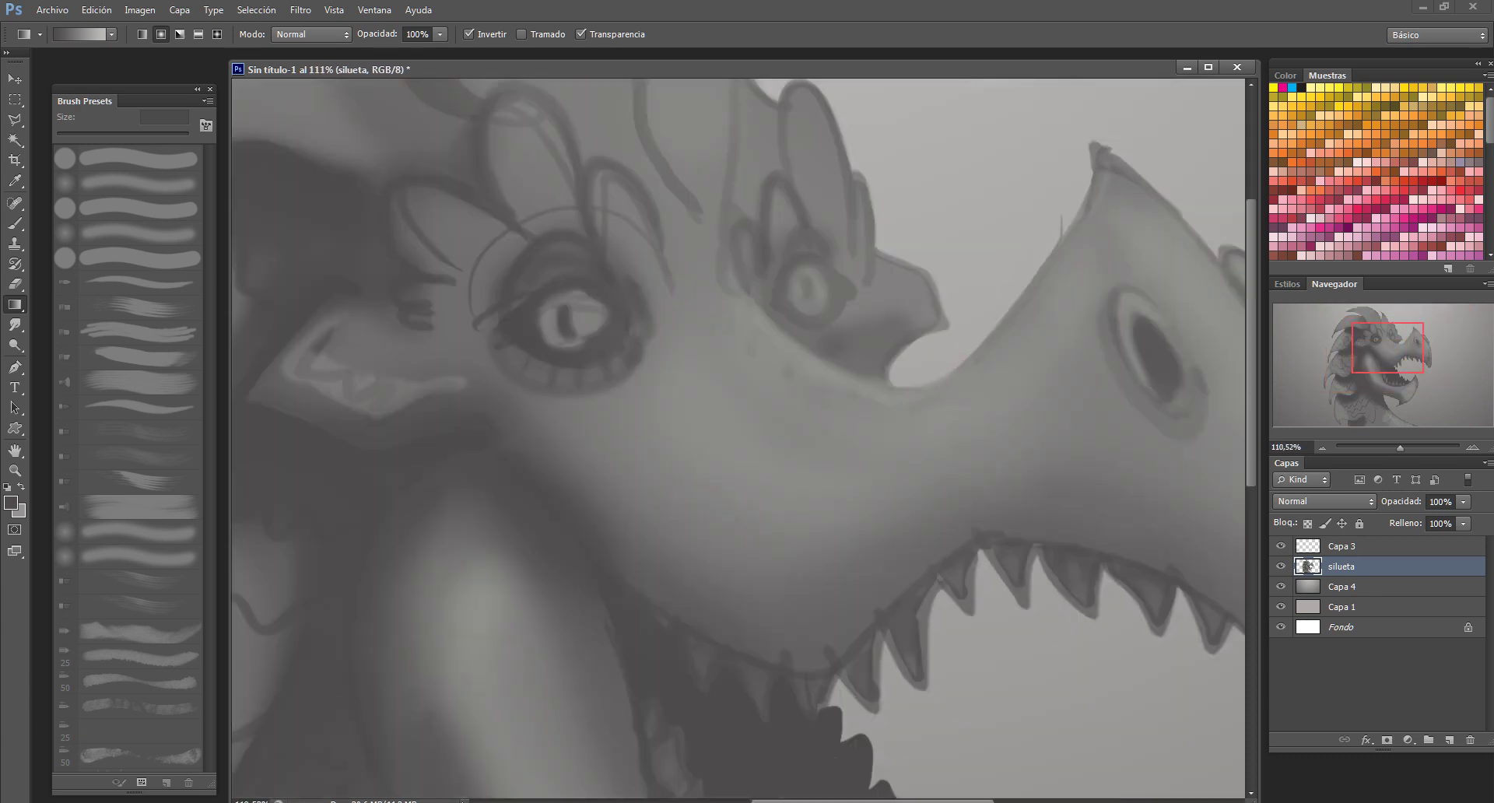
scroll(905, 104, up, 3)
Try the Eraser and Lasso, then return to the Brush with the whole image fitted
key(e)
scroll(132, 459, down, 2)
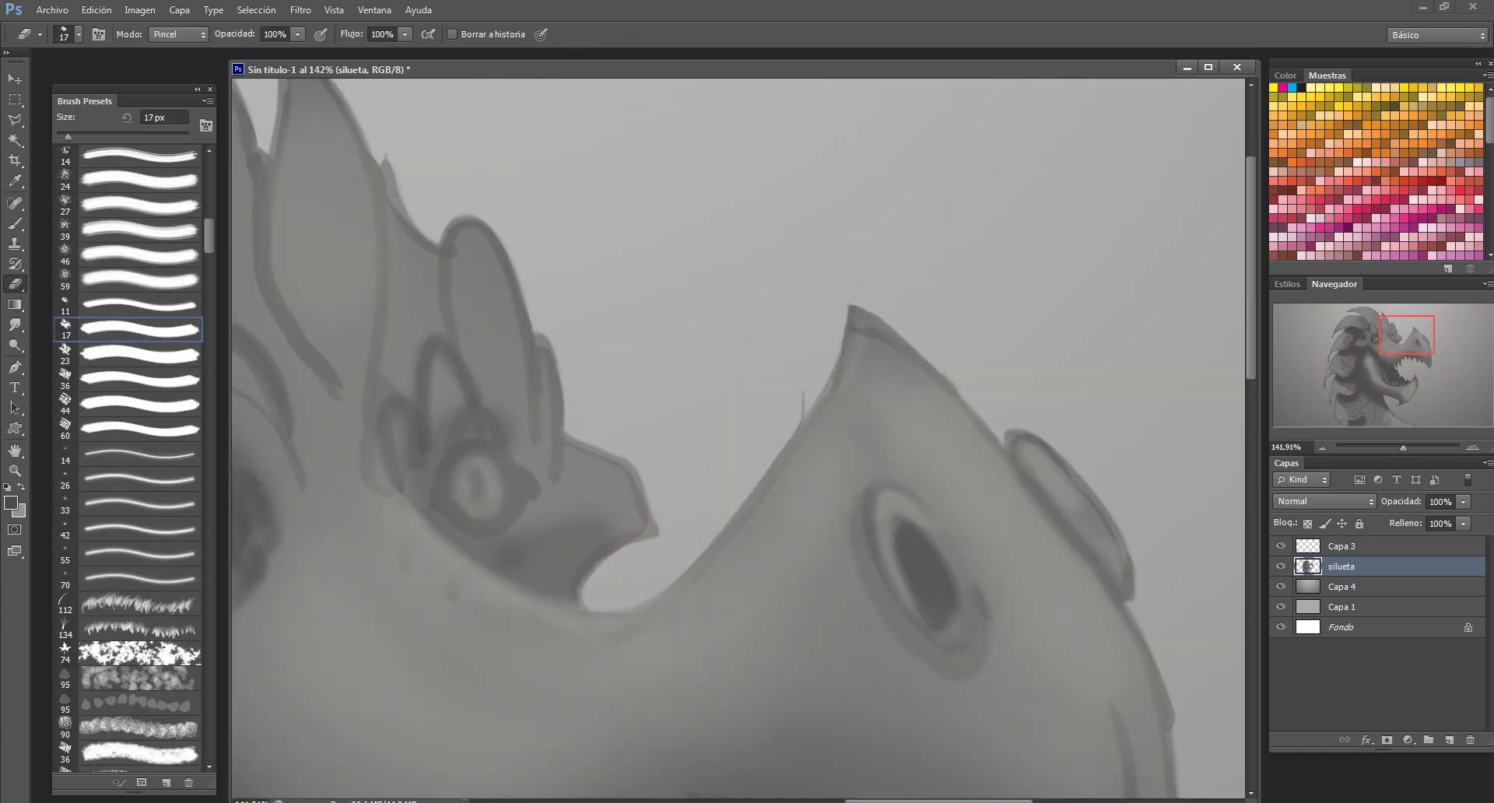
scroll(738, 440, down, 3)
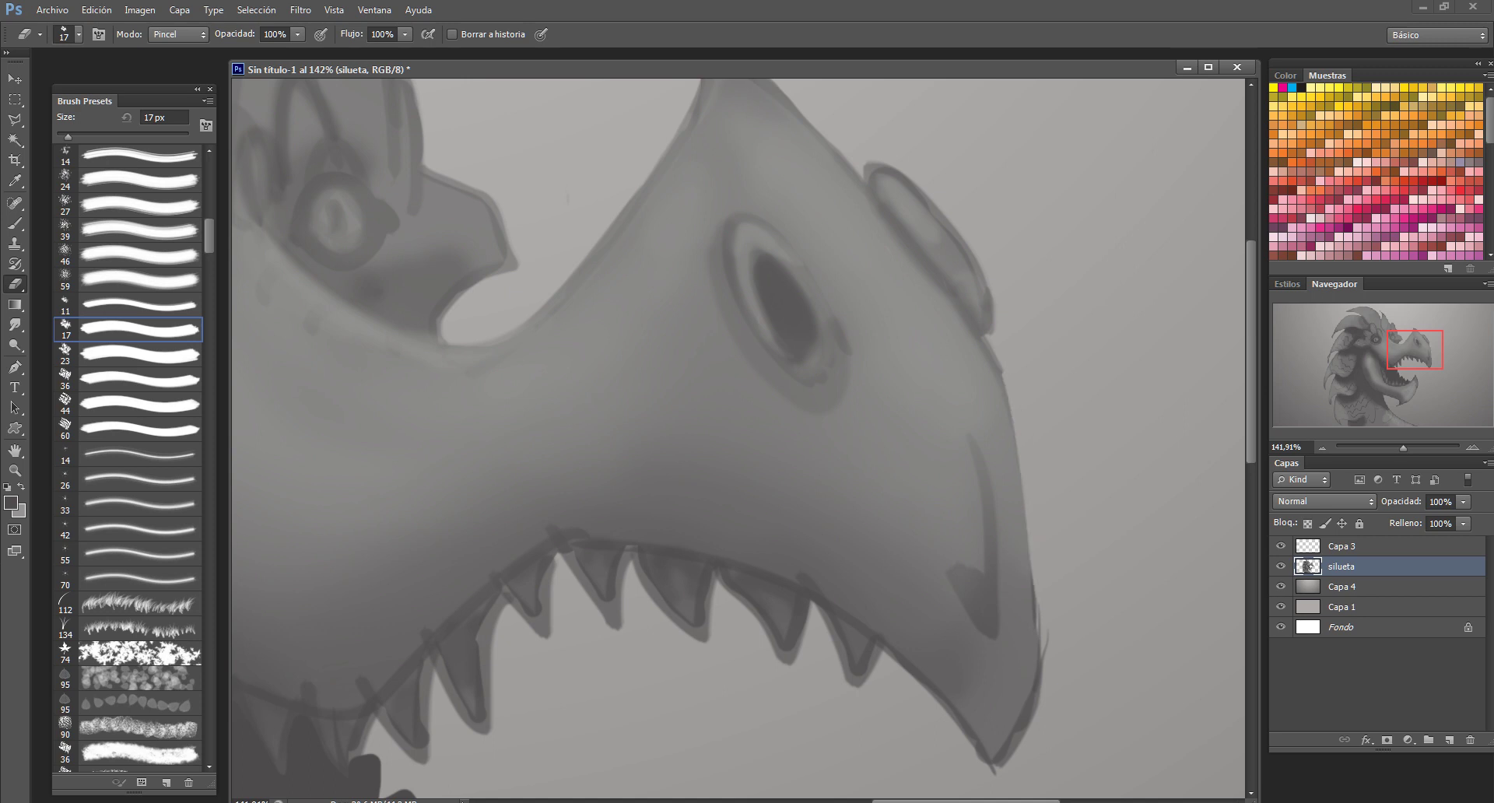
scroll(738, 439, down, 3)
scroll(791, 219, up, 1)
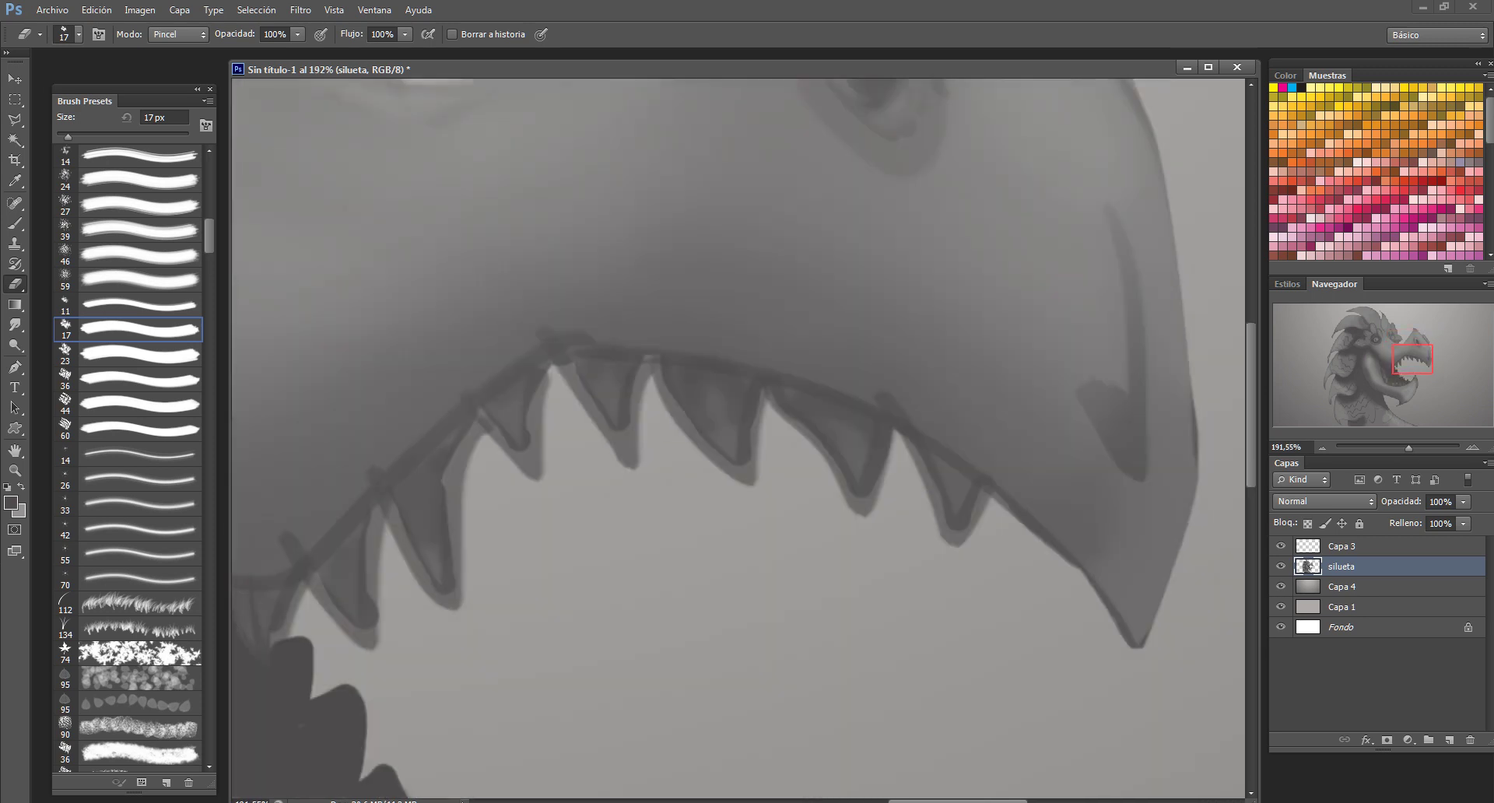
key(l)
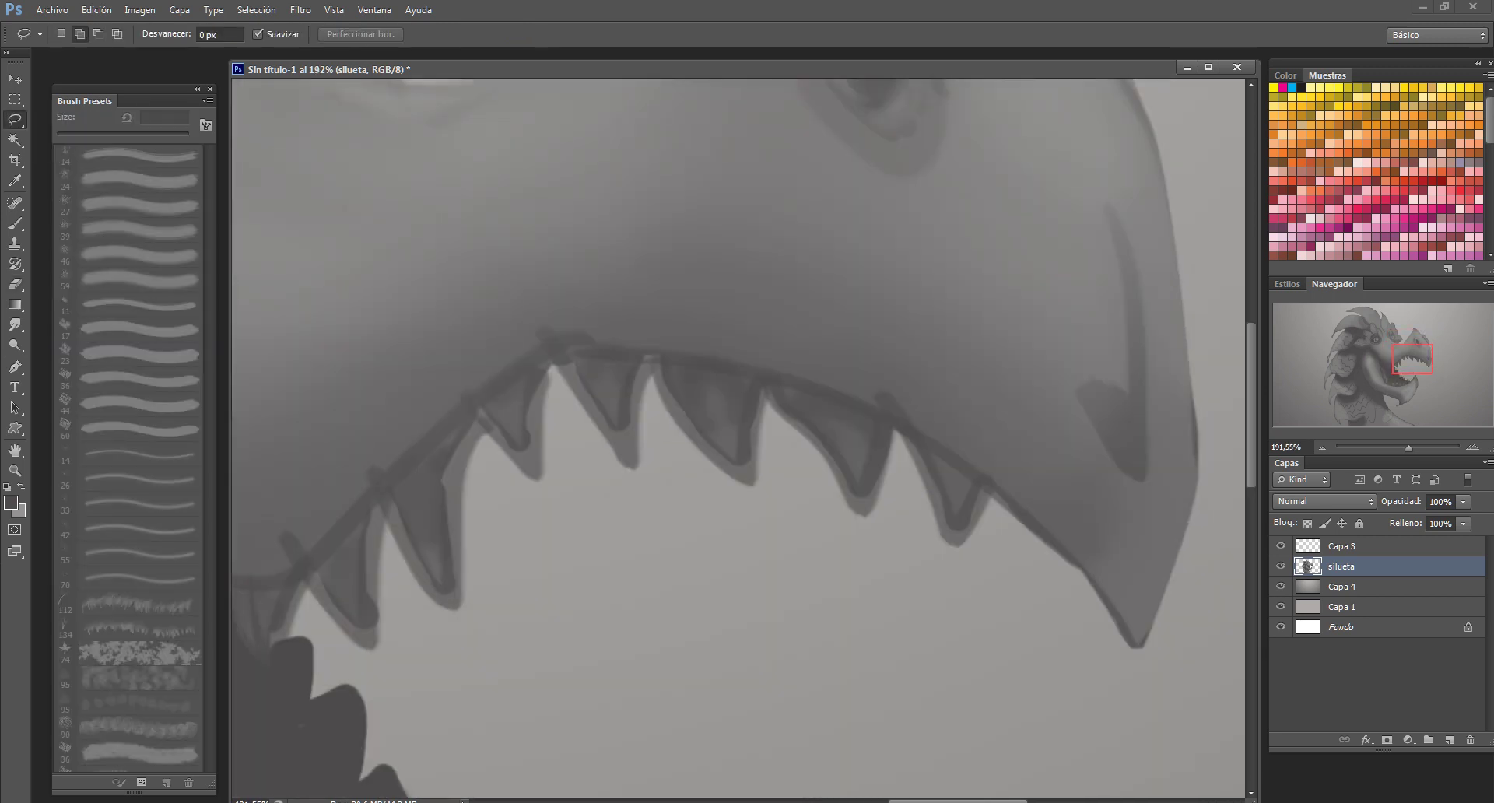
key(b)
key(ctrl+0)
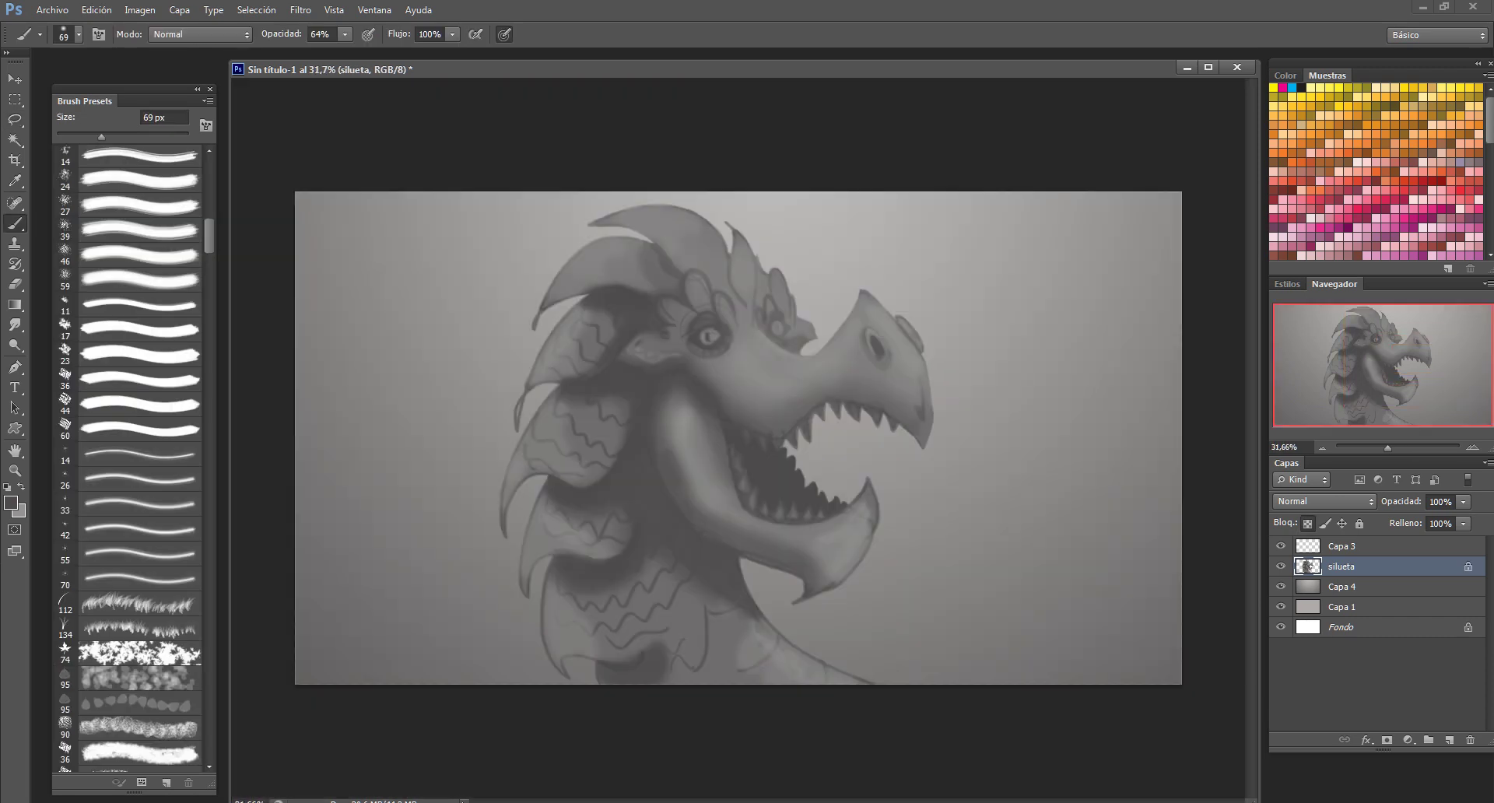
Duplicate the silueta layer and lock its transparent pixels for brush painting
right_click(1354, 567)
click(1330, 75)
scroll(740, 435, down, 5)
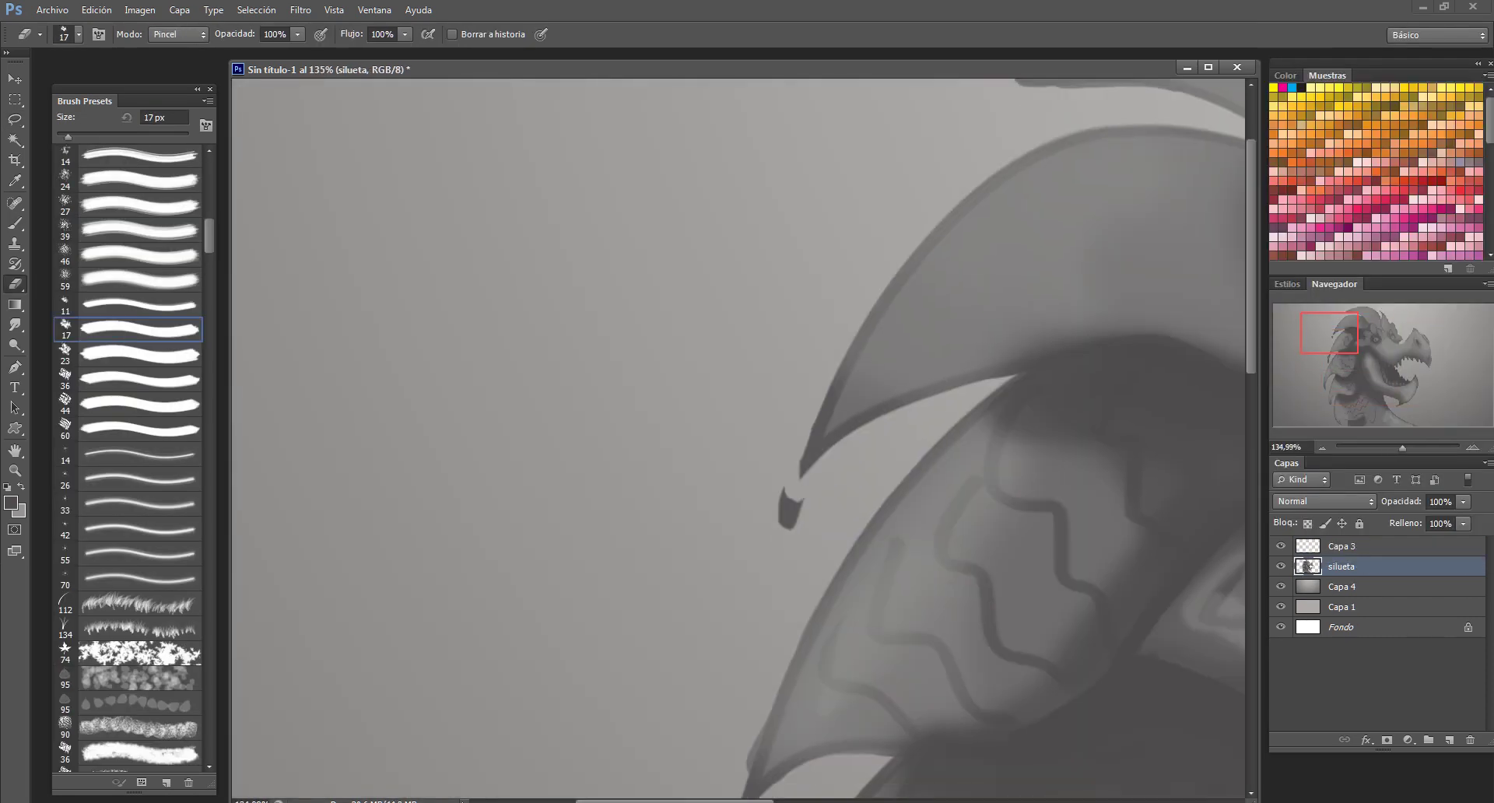
scroll(740, 436, left, 4)
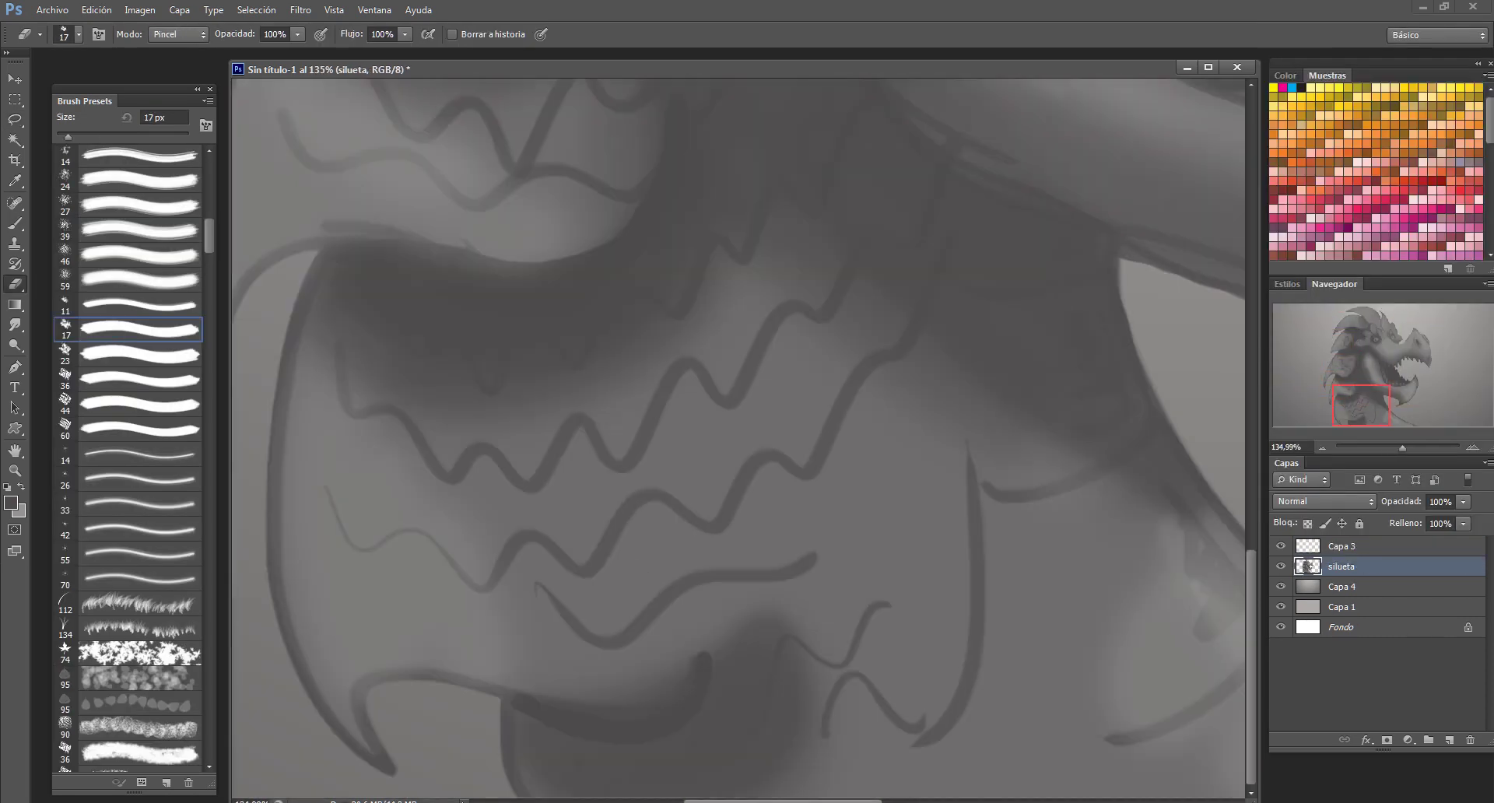
key(ctrl+0)
key(b)
key(slash)
Darken the neck scales, jaw under the snout and forehead at 27% opacity
mouse_move(646, 646)
mouse_down()
mouse_move(584, 615)
mouse_move(568, 530)
mouse_move(564, 436)
mouse_move(592, 334)
mouse_up()
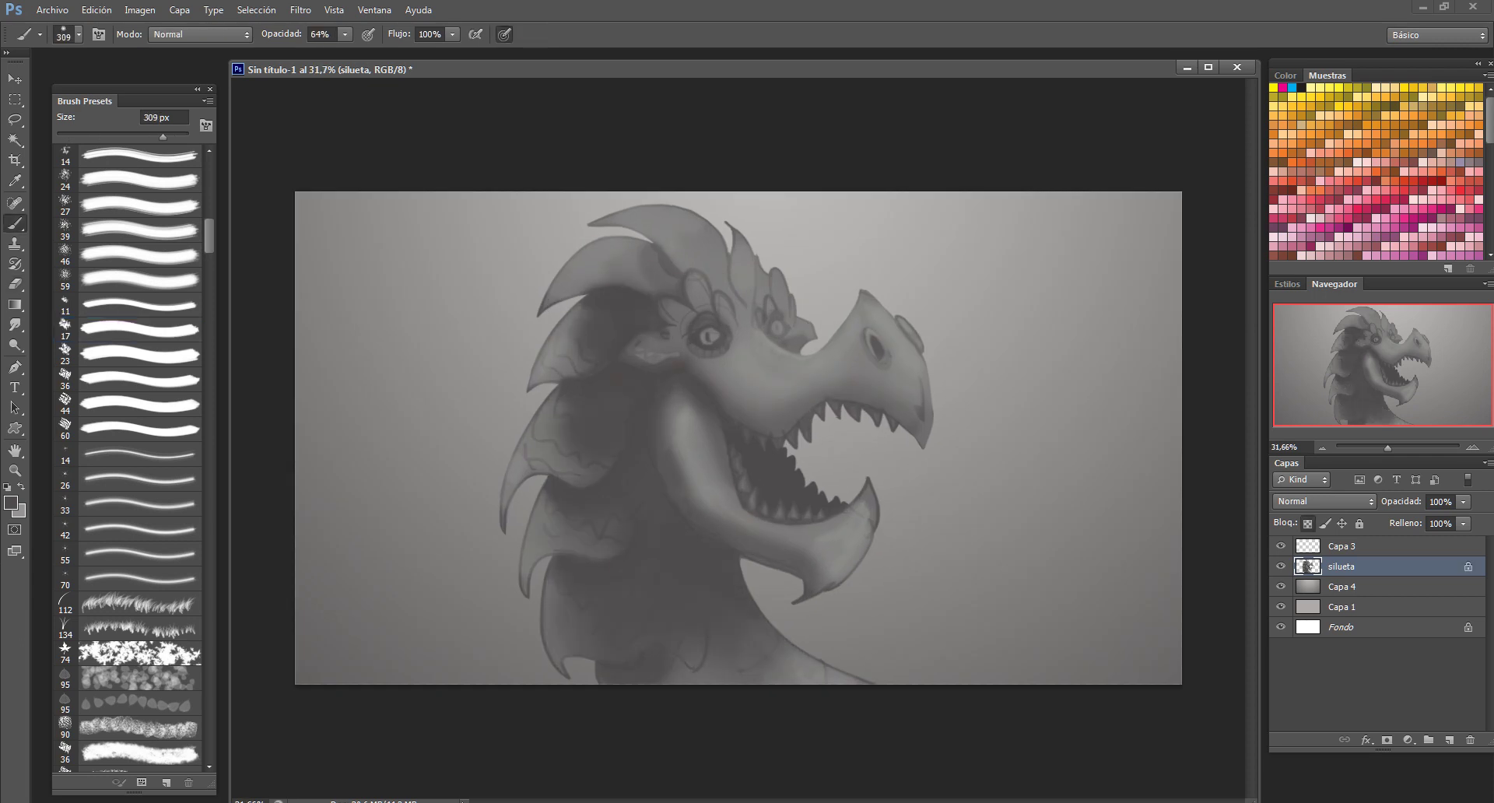
drag(708, 545, 872, 393)
key(2)
key(7)
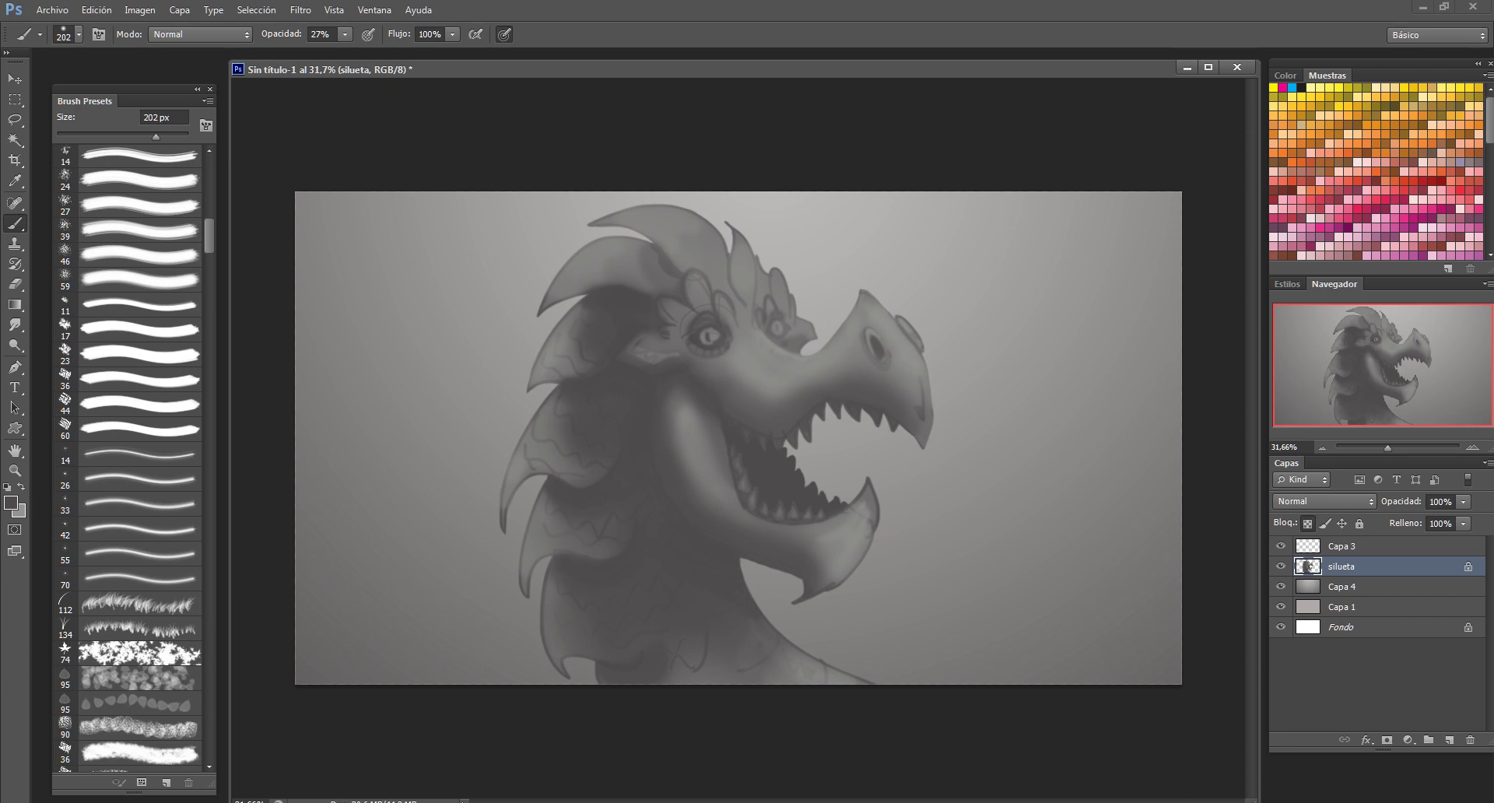
drag(634, 284, 677, 251)
scroll(701, 400, up, 5)
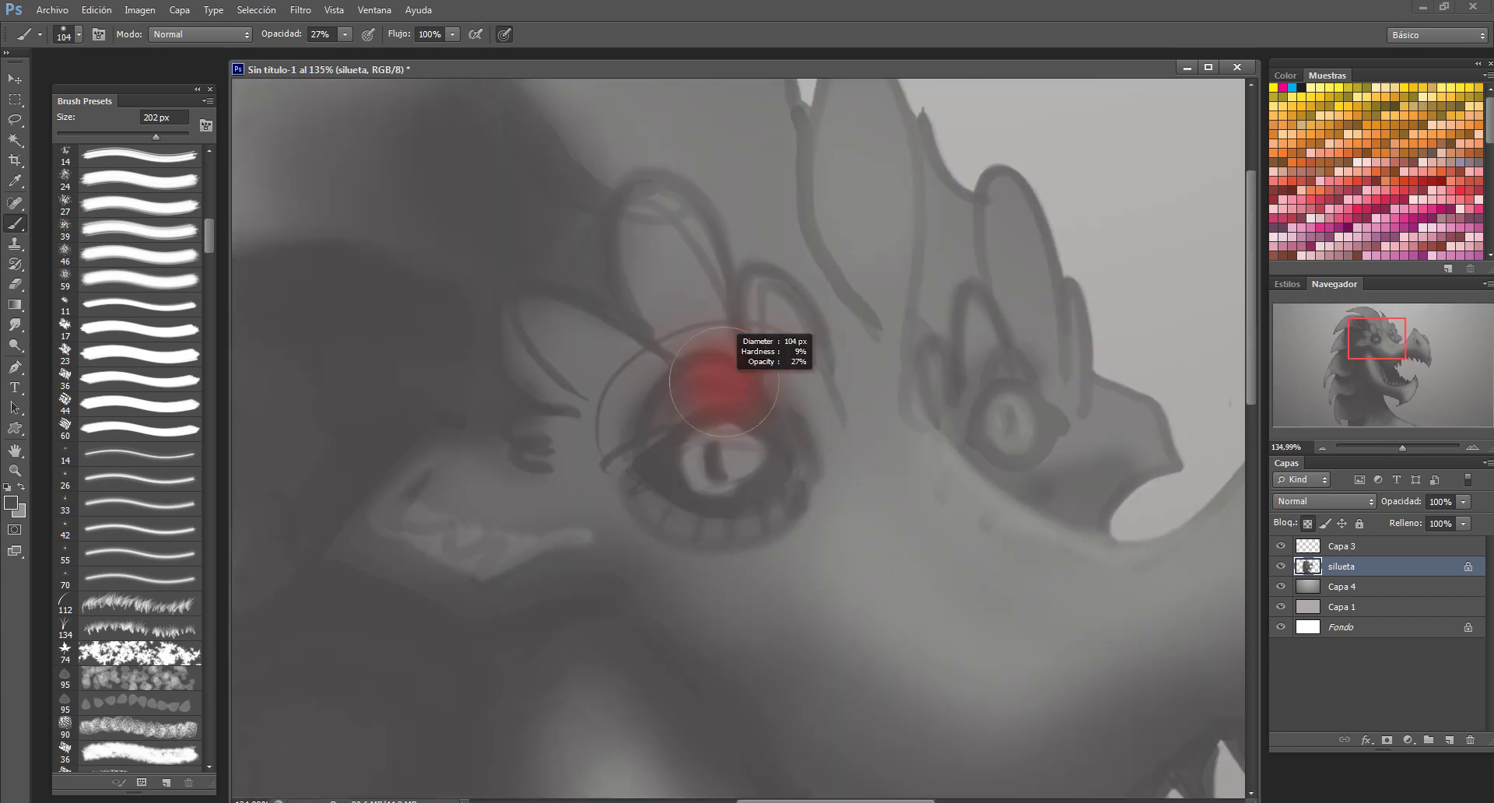
Shade around the eye, the forehead, the horns, left spikes and neck side
drag(778, 505, 856, 404)
drag(701, 400, 794, 552)
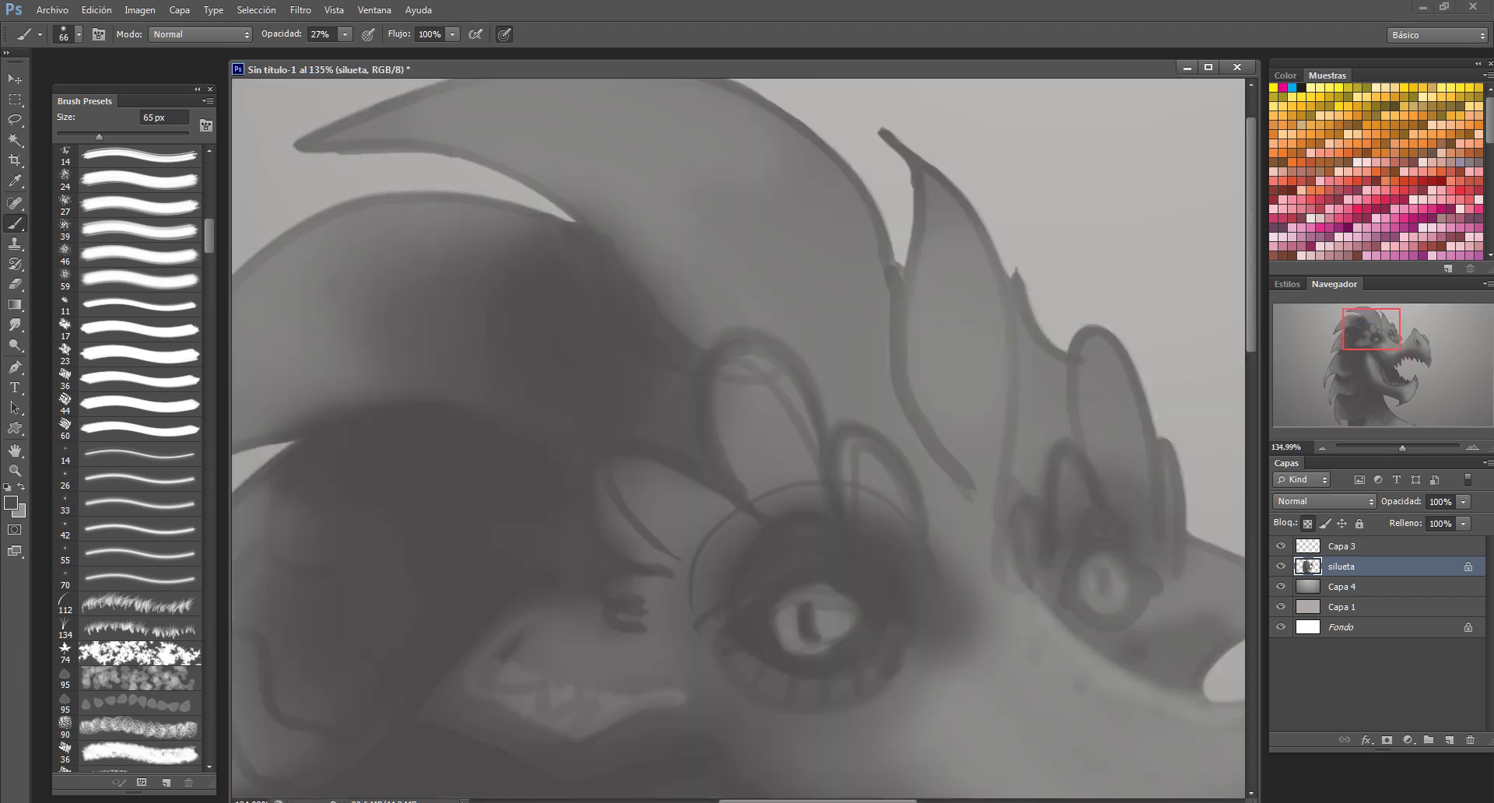
drag(918, 304, 934, 491)
mouse_move(856, 163)
mouse_down()
mouse_move(950, 545)
mouse_move(716, 436)
mouse_move(887, 308)
mouse_up()
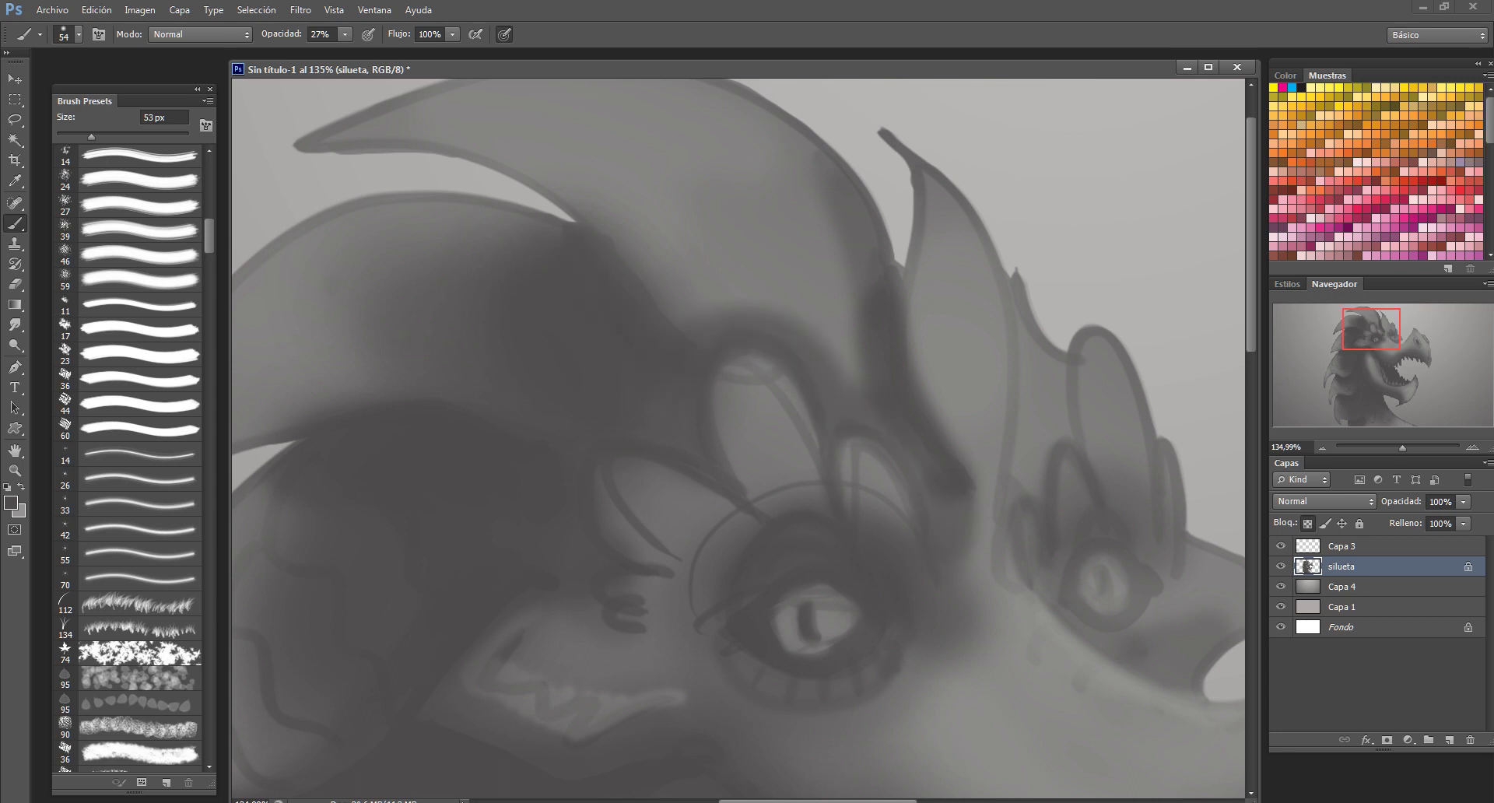
scroll(739, 436, down, 4)
mouse_move(716, 124)
mouse_down()
mouse_move(614, 183)
mouse_move(506, 358)
mouse_up()
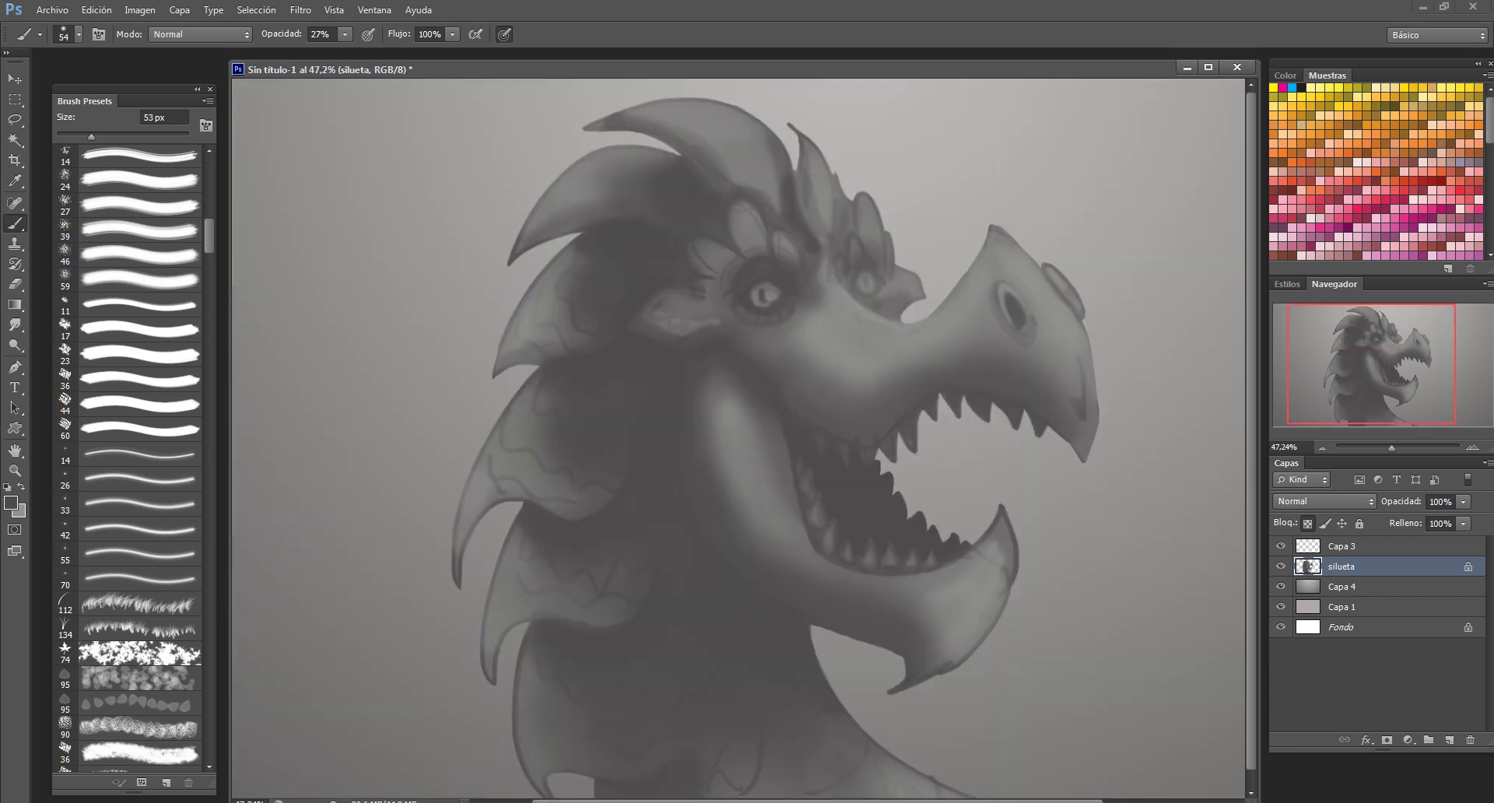
drag(467, 490, 572, 545)
drag(490, 615, 576, 673)
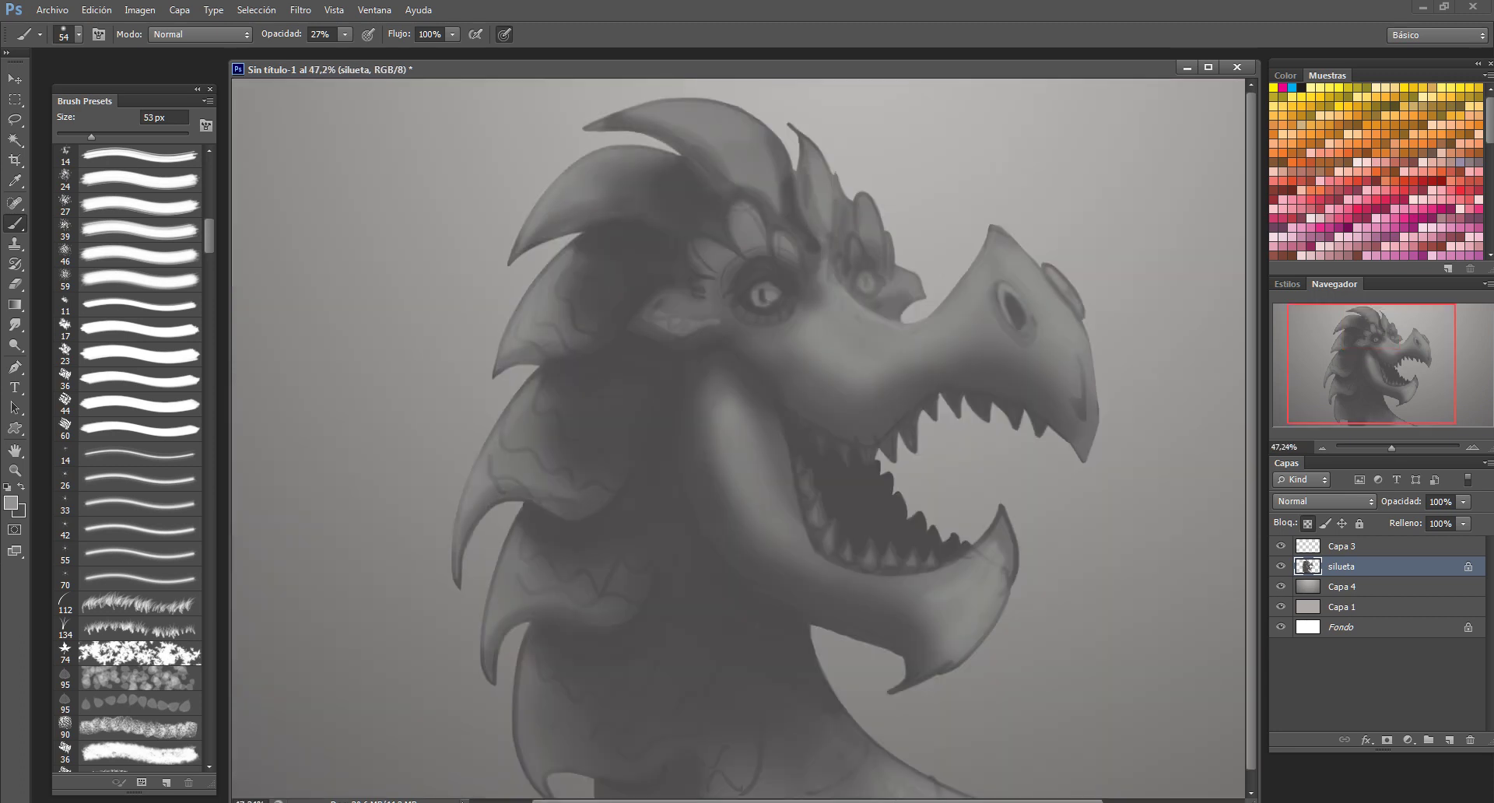
Add light strokes near the lower jaw
drag(1090, 421, 1020, 343)
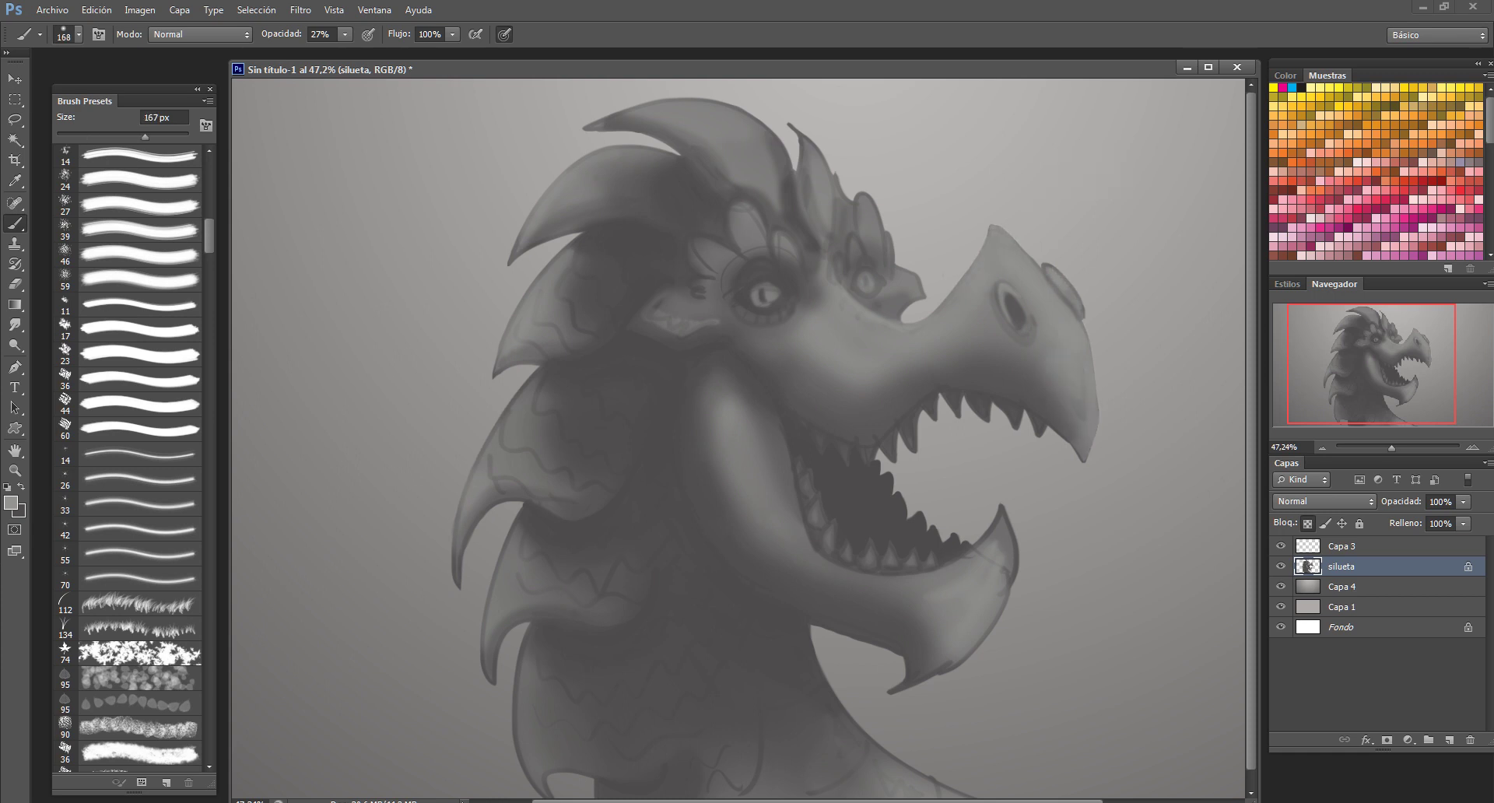
scroll(701, 373, up, 2)
drag(700, 373, 727, 374)
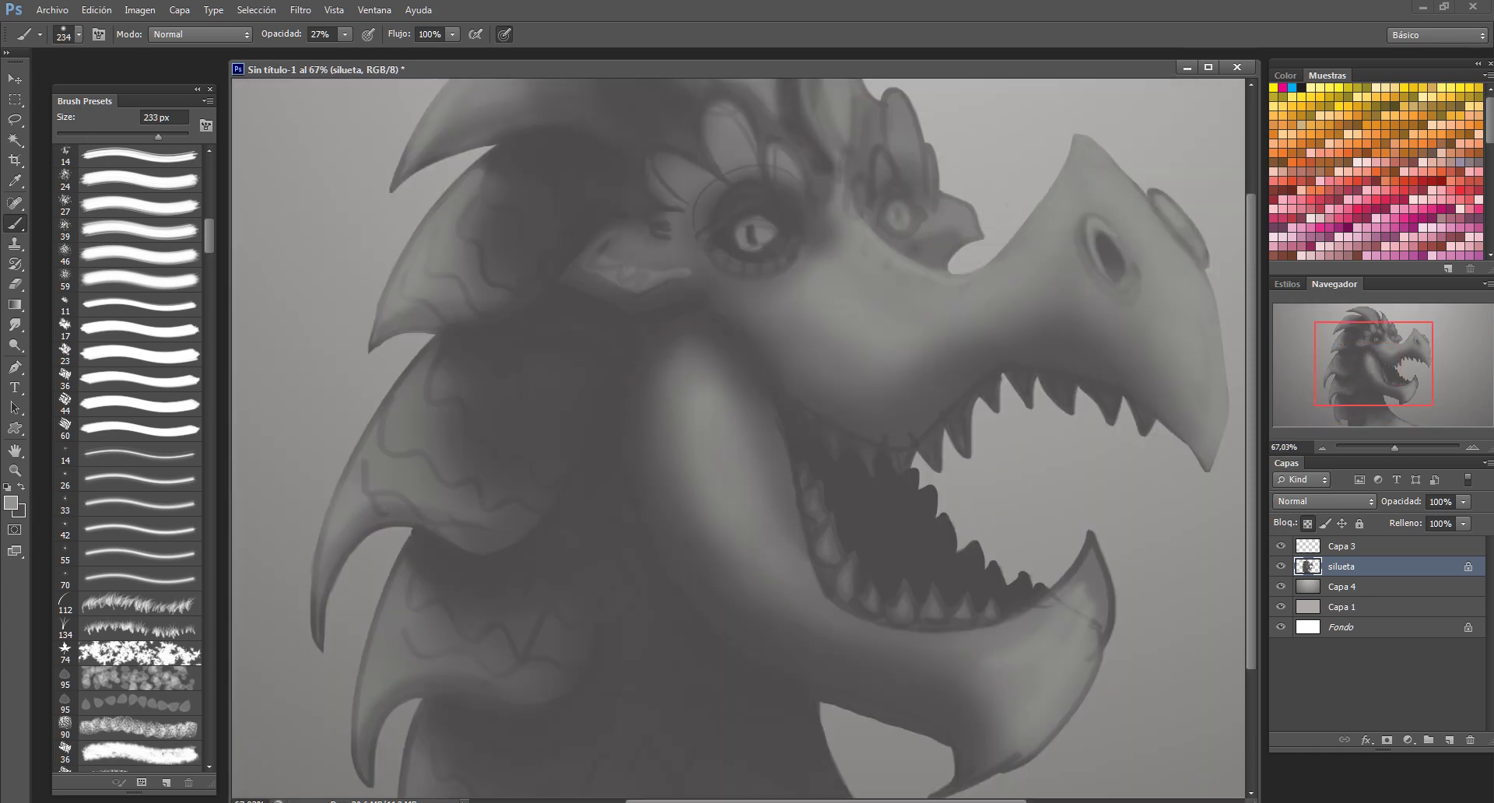
scroll(700, 233, up, 3)
drag(856, 311, 786, 311)
Lighten the eye lobes and darken around the lower edge of the right eye
drag(810, 202, 833, 264)
drag(646, 311, 731, 351)
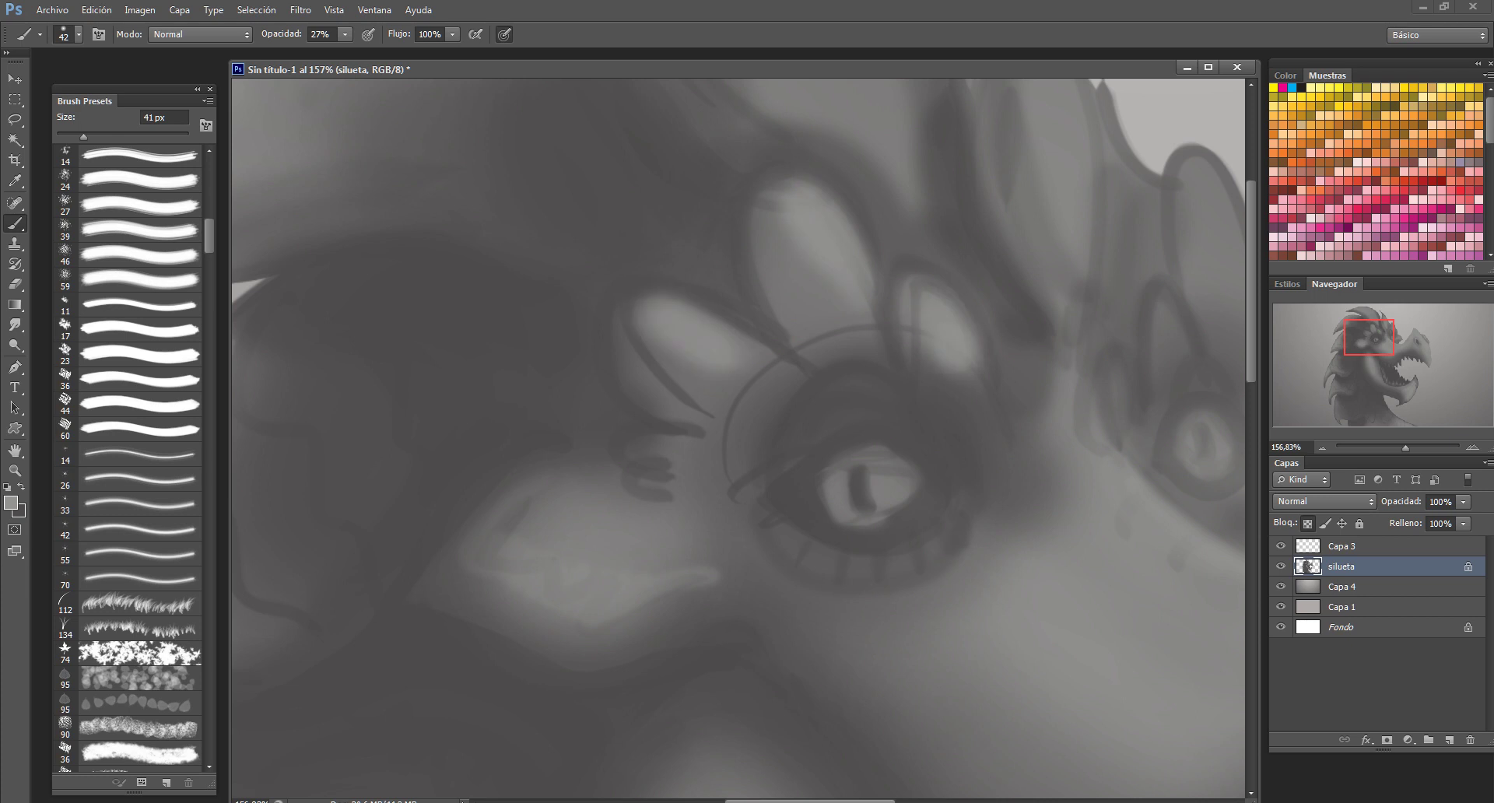
drag(646, 436, 669, 475)
drag(958, 498, 918, 498)
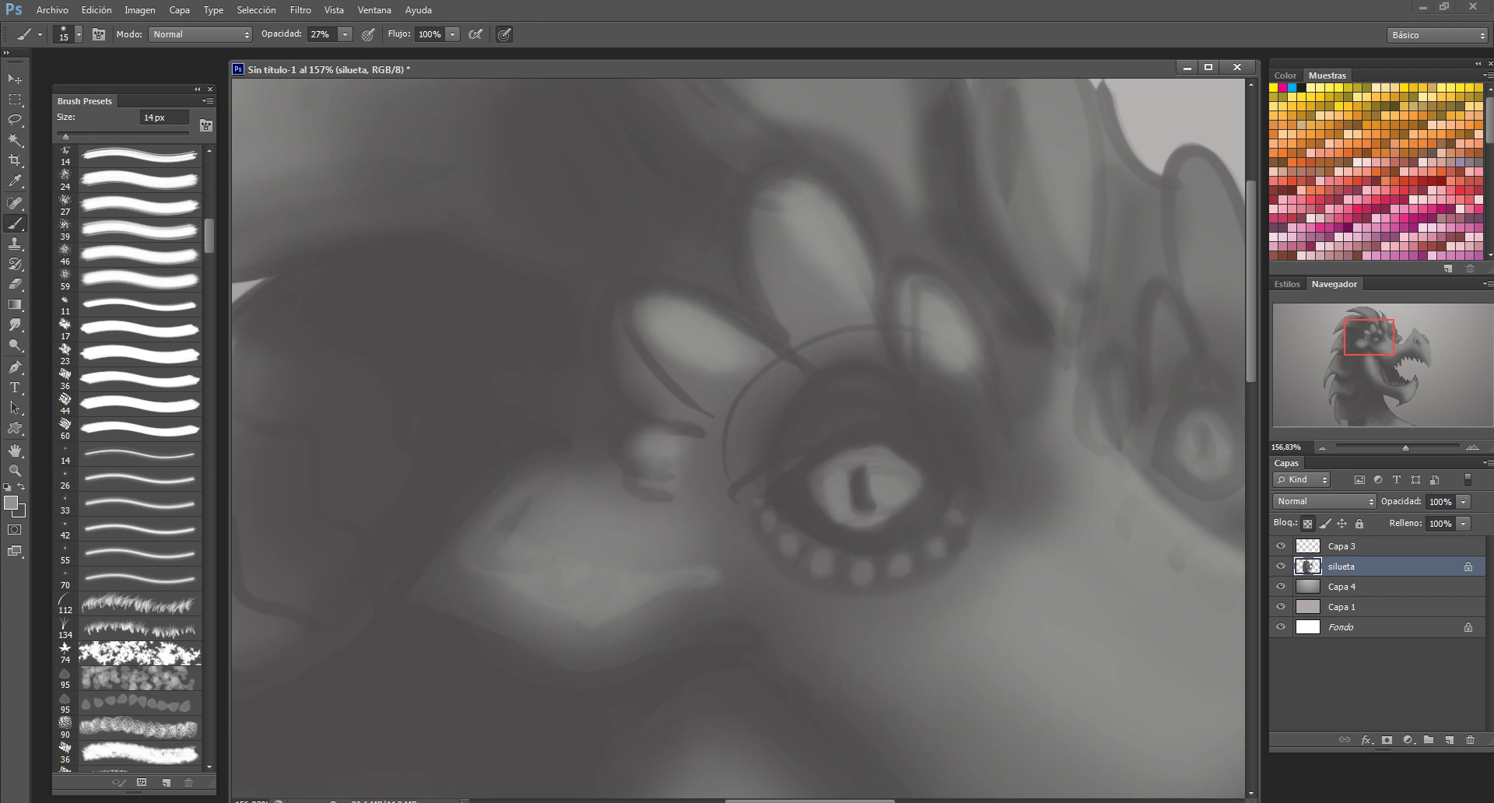
scroll(740, 436, right, 3)
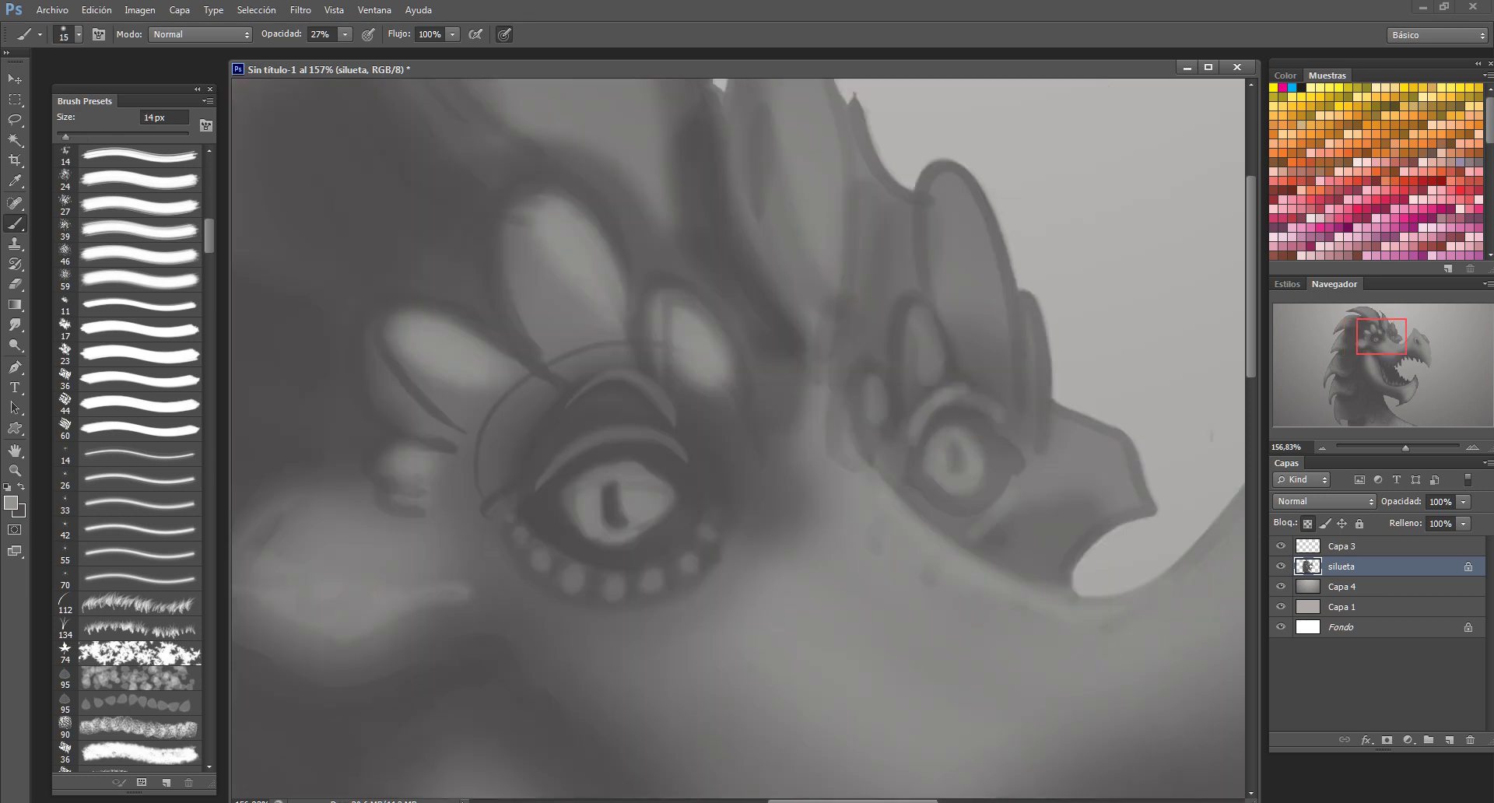
drag(983, 227, 1016, 393)
drag(907, 487, 1004, 572)
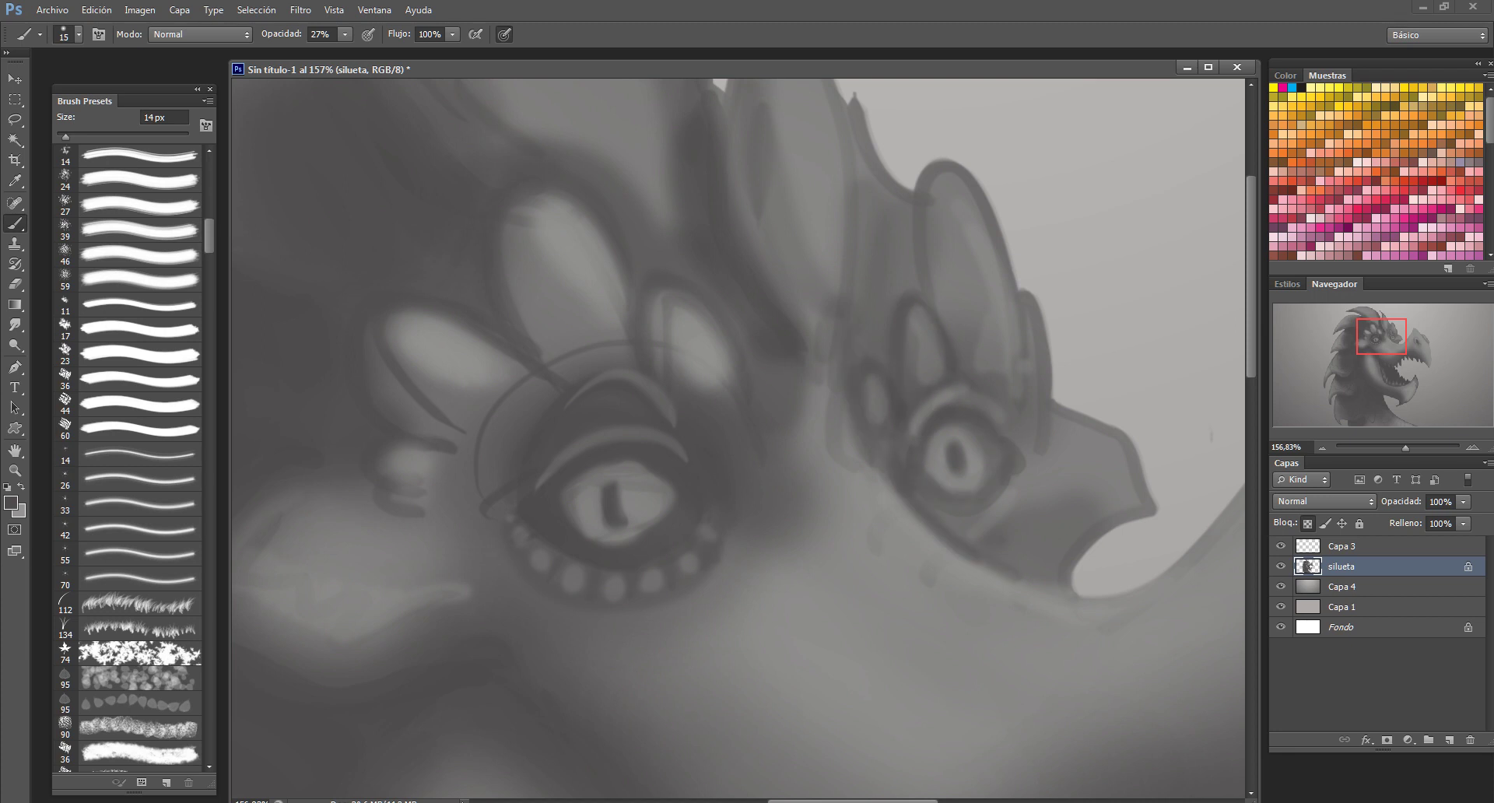
Set a 20 px Smudge tool, then erase the crest tip and its right edge
scroll(740, 435, right, 3)
scroll(739, 436, up, 5)
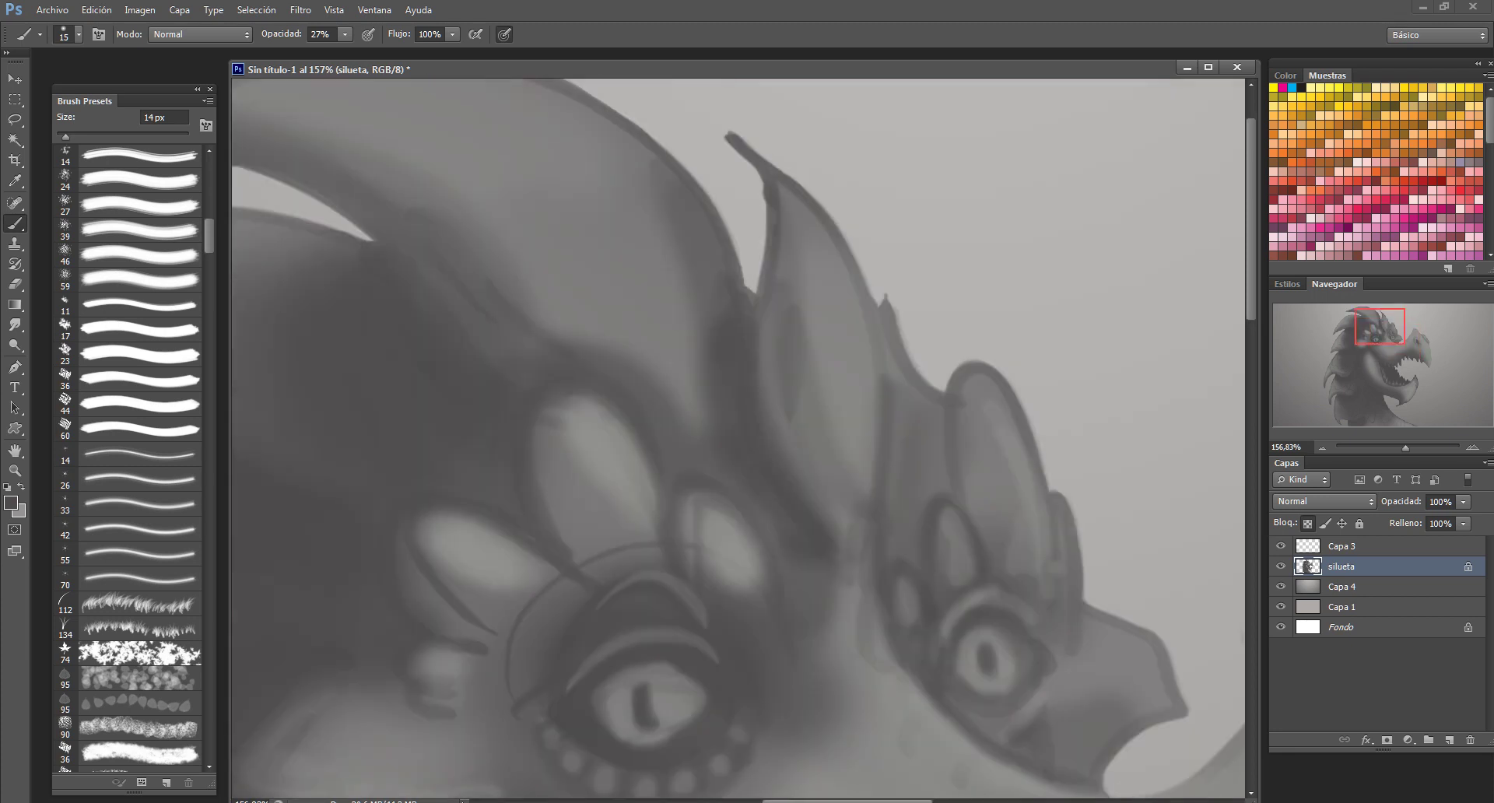
click(15, 324)
scroll(129, 459, down, 10)
key(bracketleft)
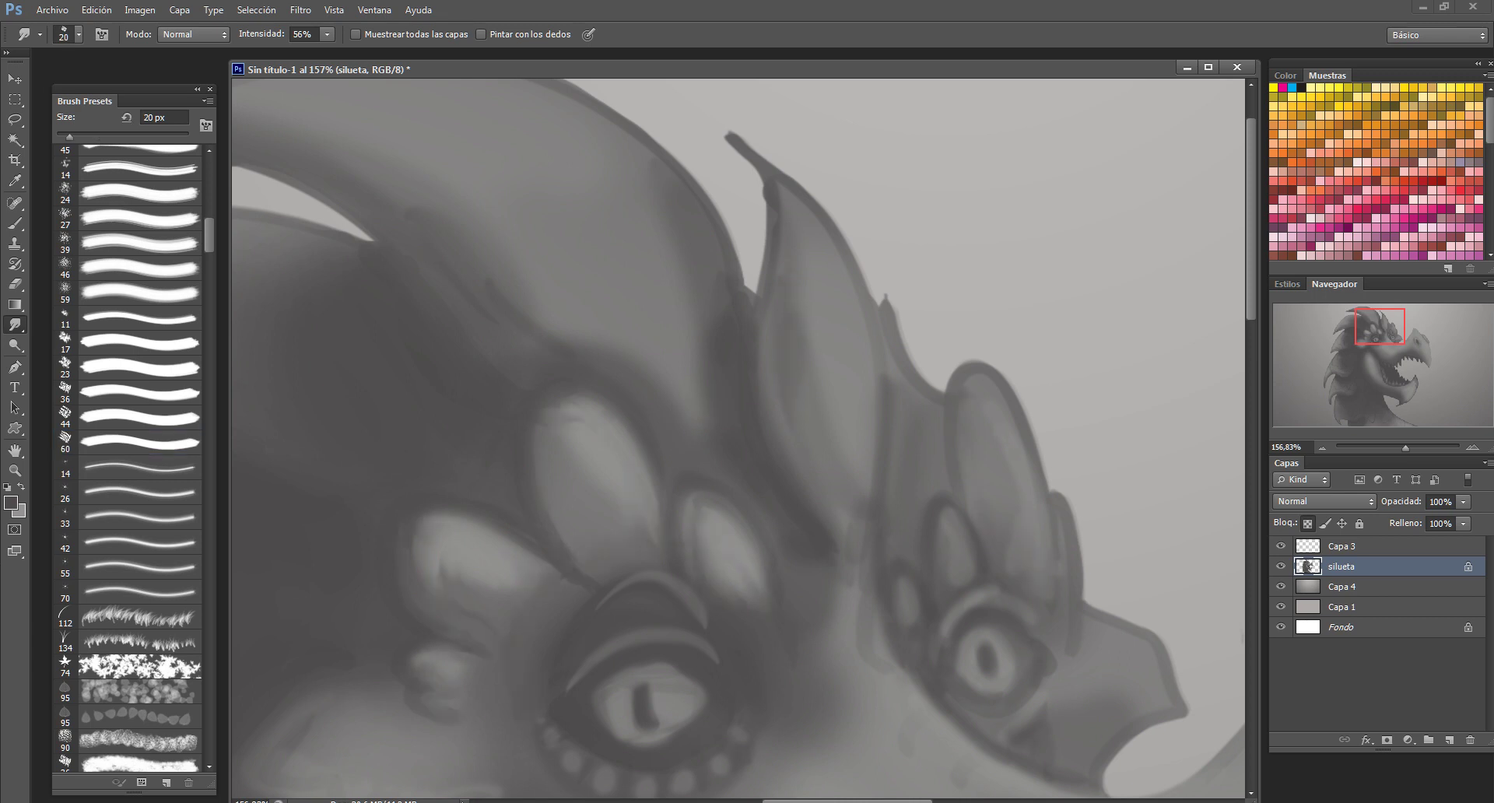
key(e)
drag(728, 139, 767, 187)
drag(876, 296, 934, 389)
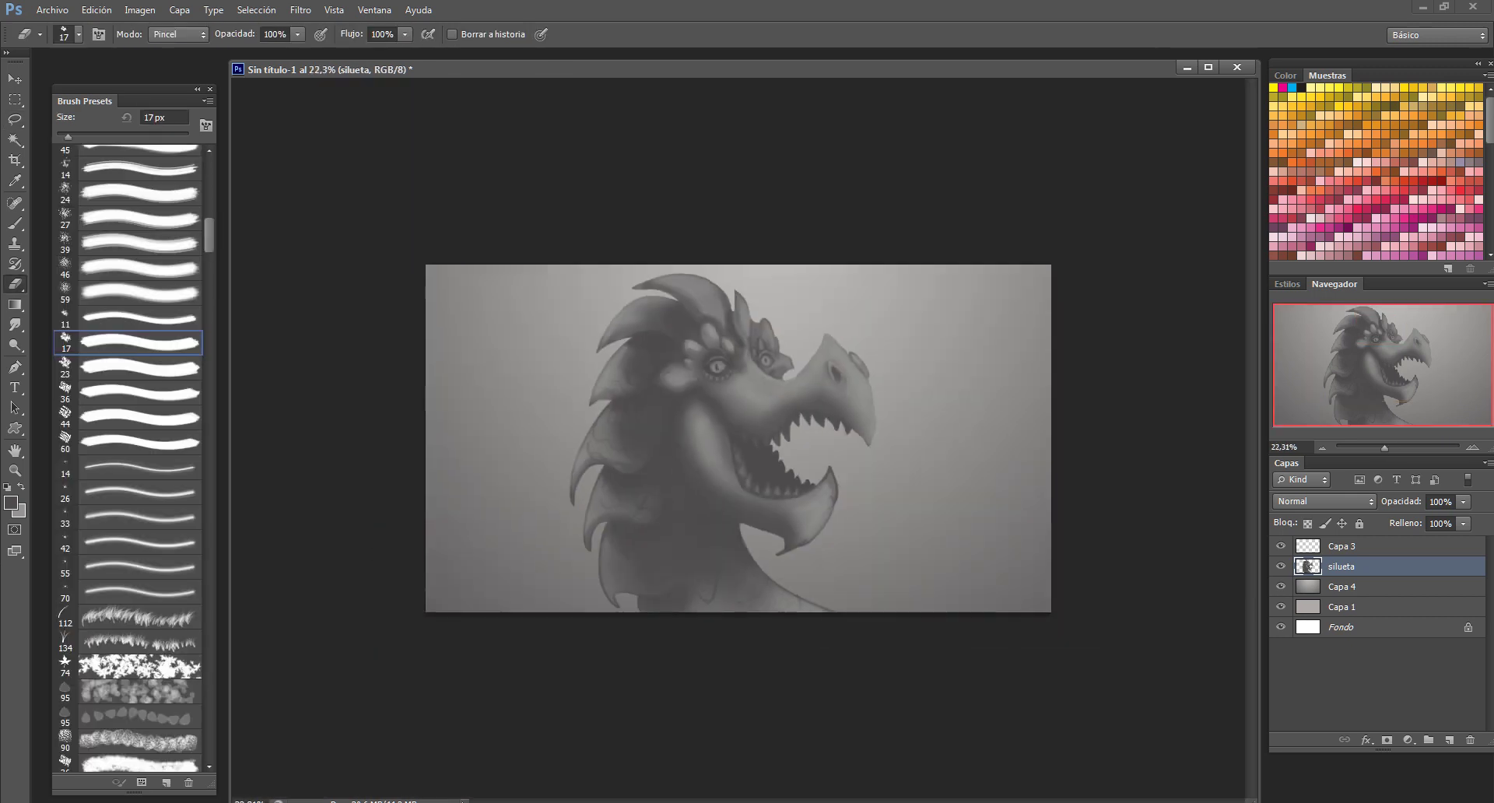
Lock silueta's transparent pixels and set a 12 px Brush at 100% opacity over the snout
drag(1405, 447, 1399, 448)
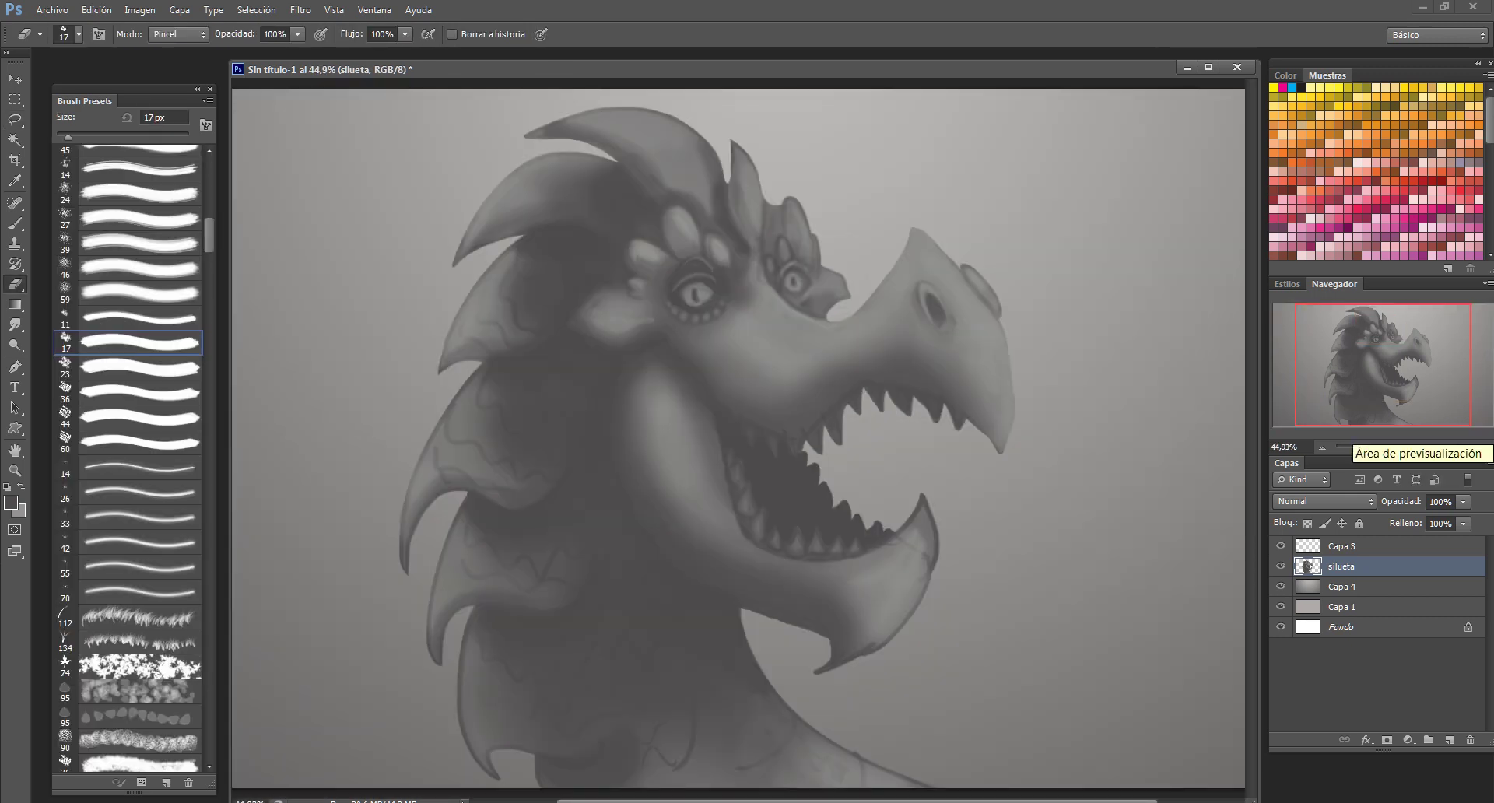
key(b)
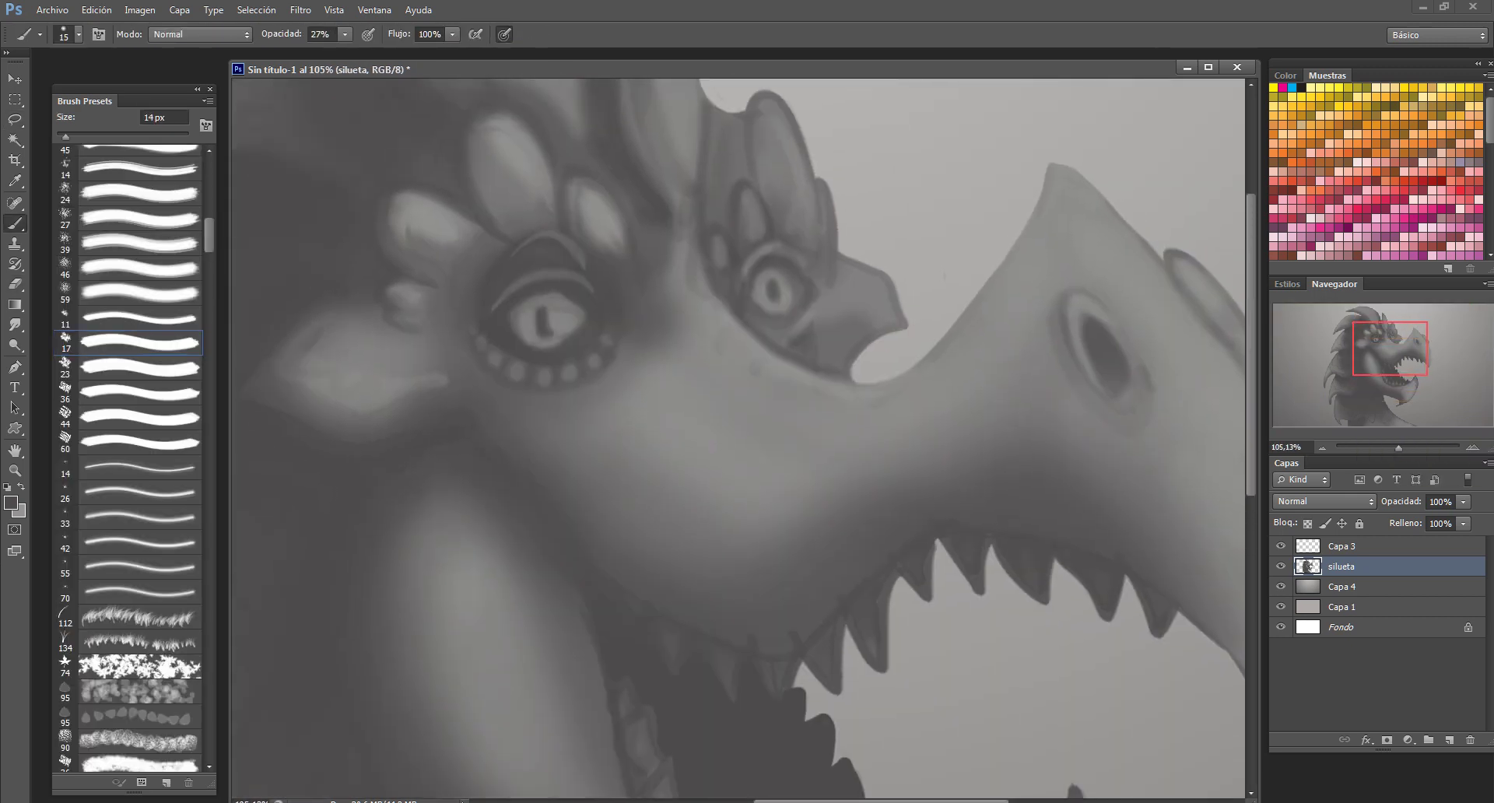
scroll(740, 436, up, 3)
key(slash)
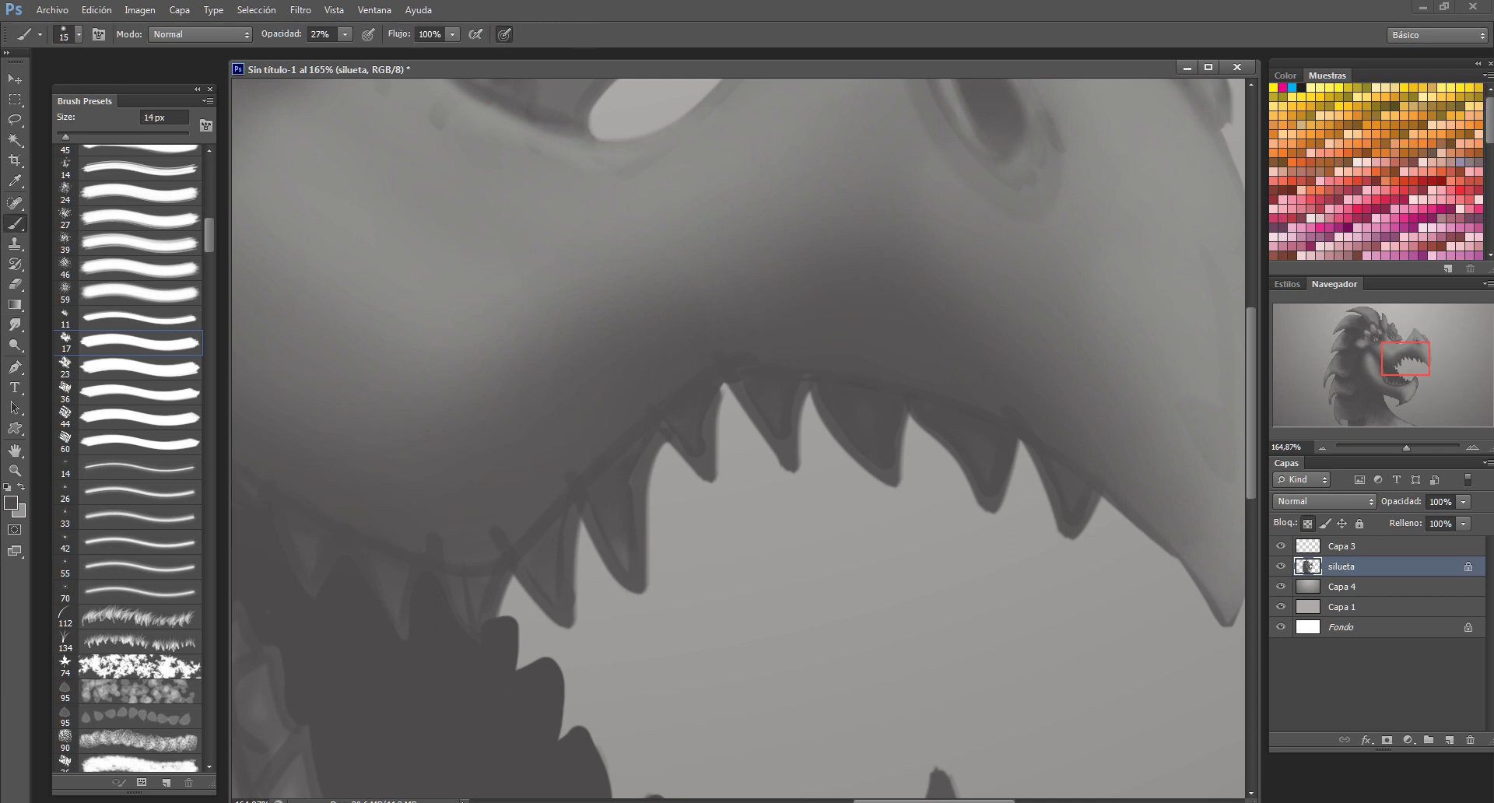
scroll(739, 435, up, 3)
key(0)
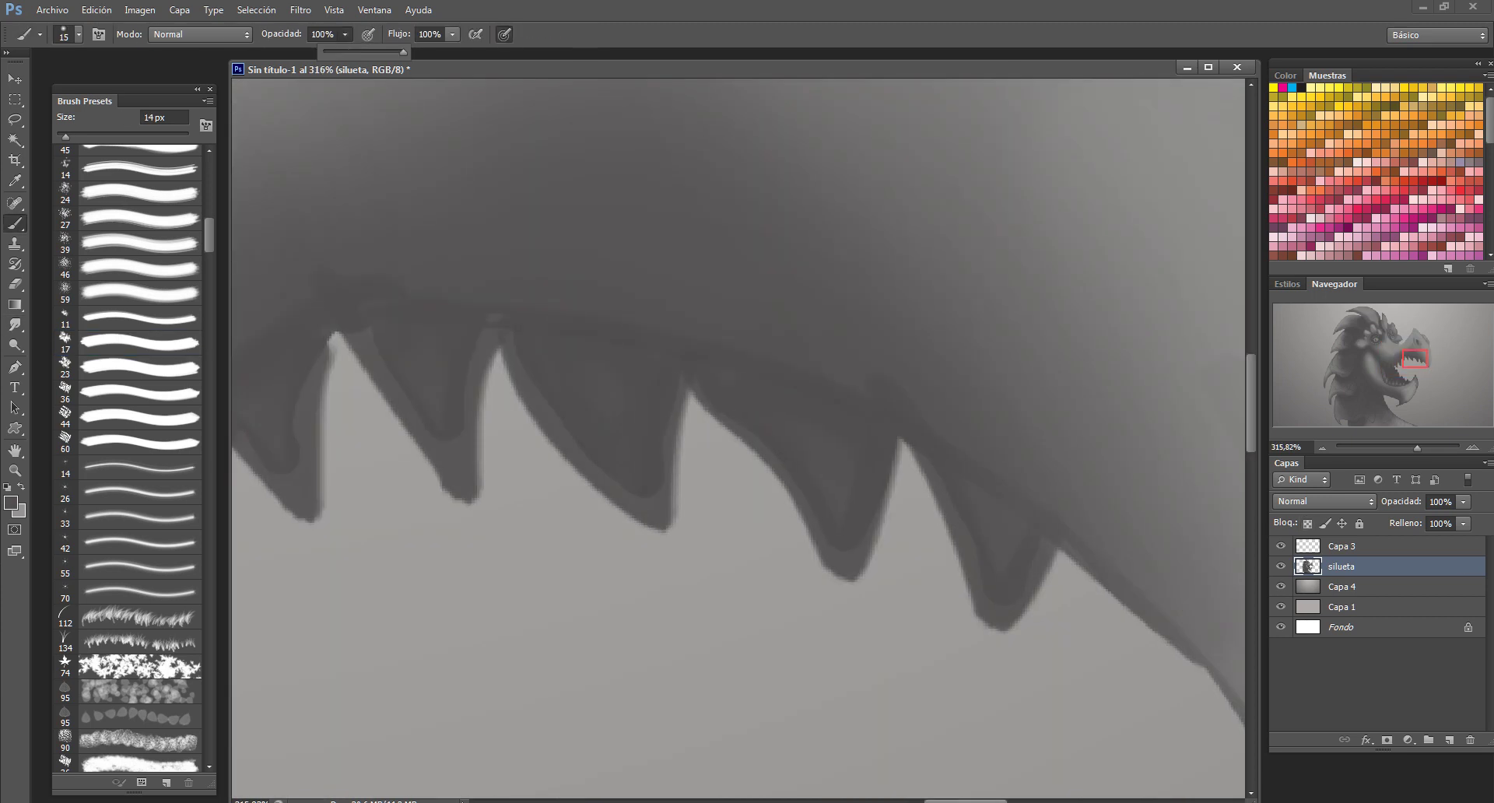
right_click(661, 405)
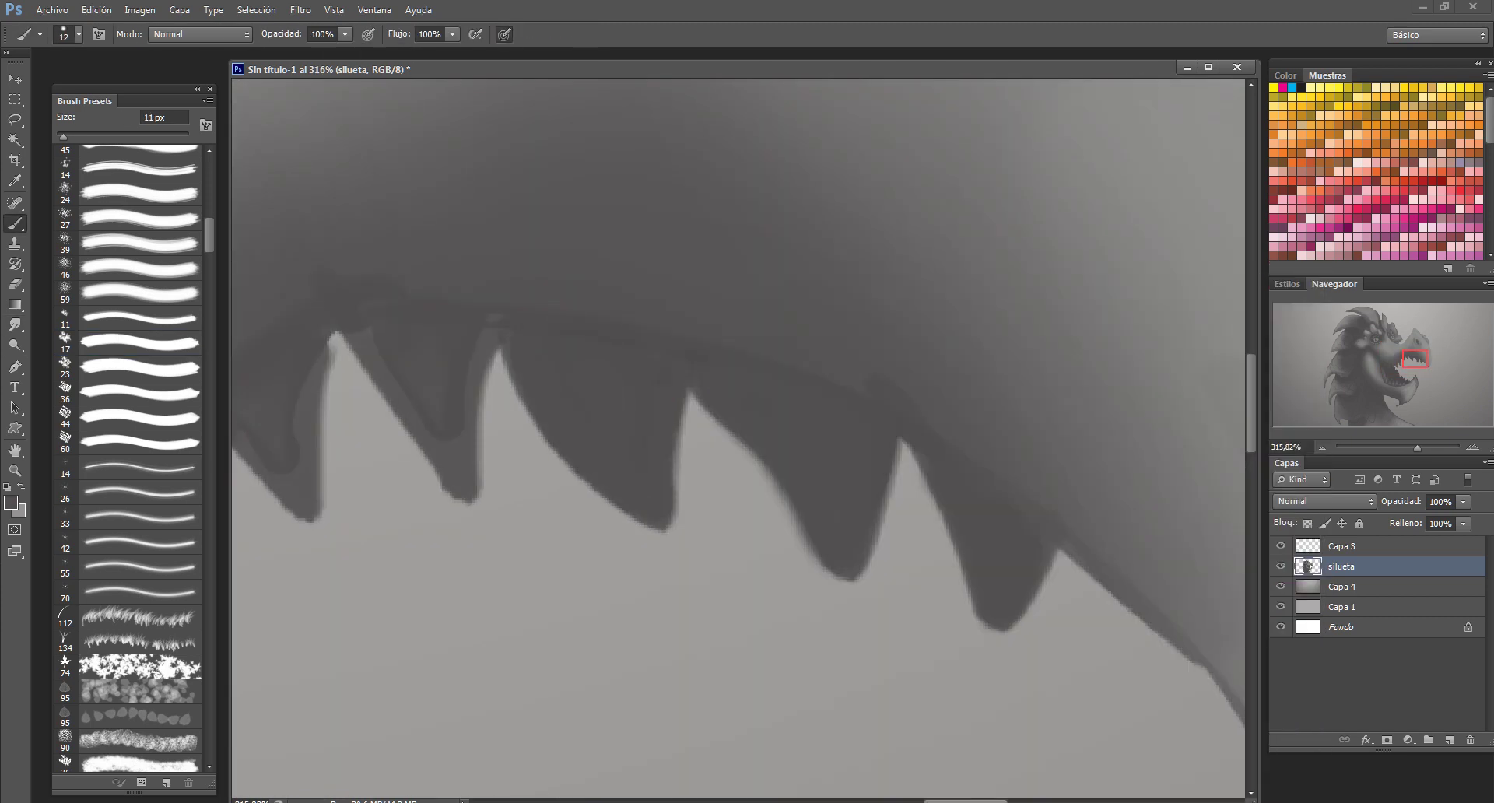
Paint and smudge along the edges of the upper teeth
drag(467, 505, 750, 324)
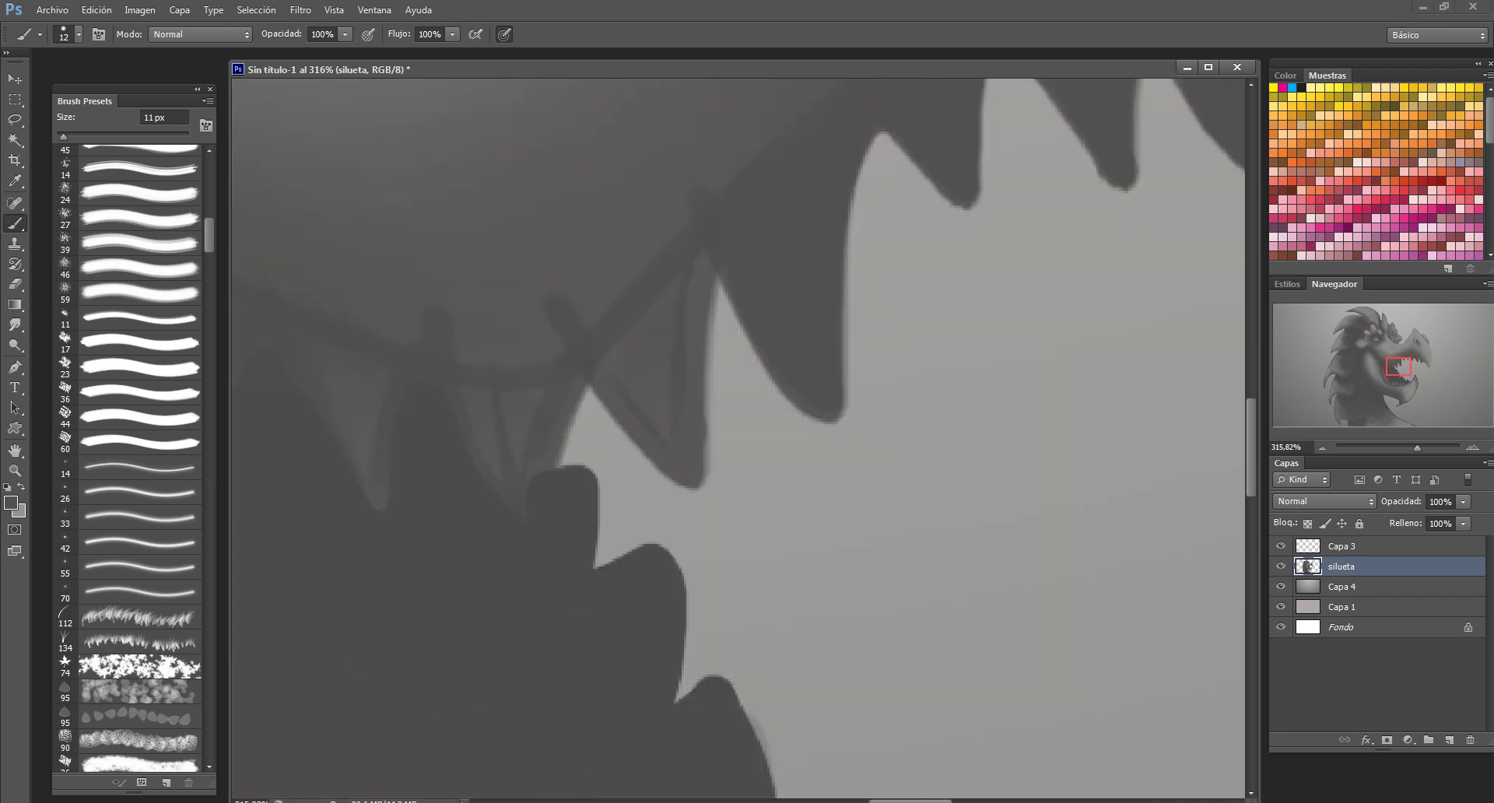
drag(700, 467, 1048, 356)
key(r)
drag(545, 389, 891, 490)
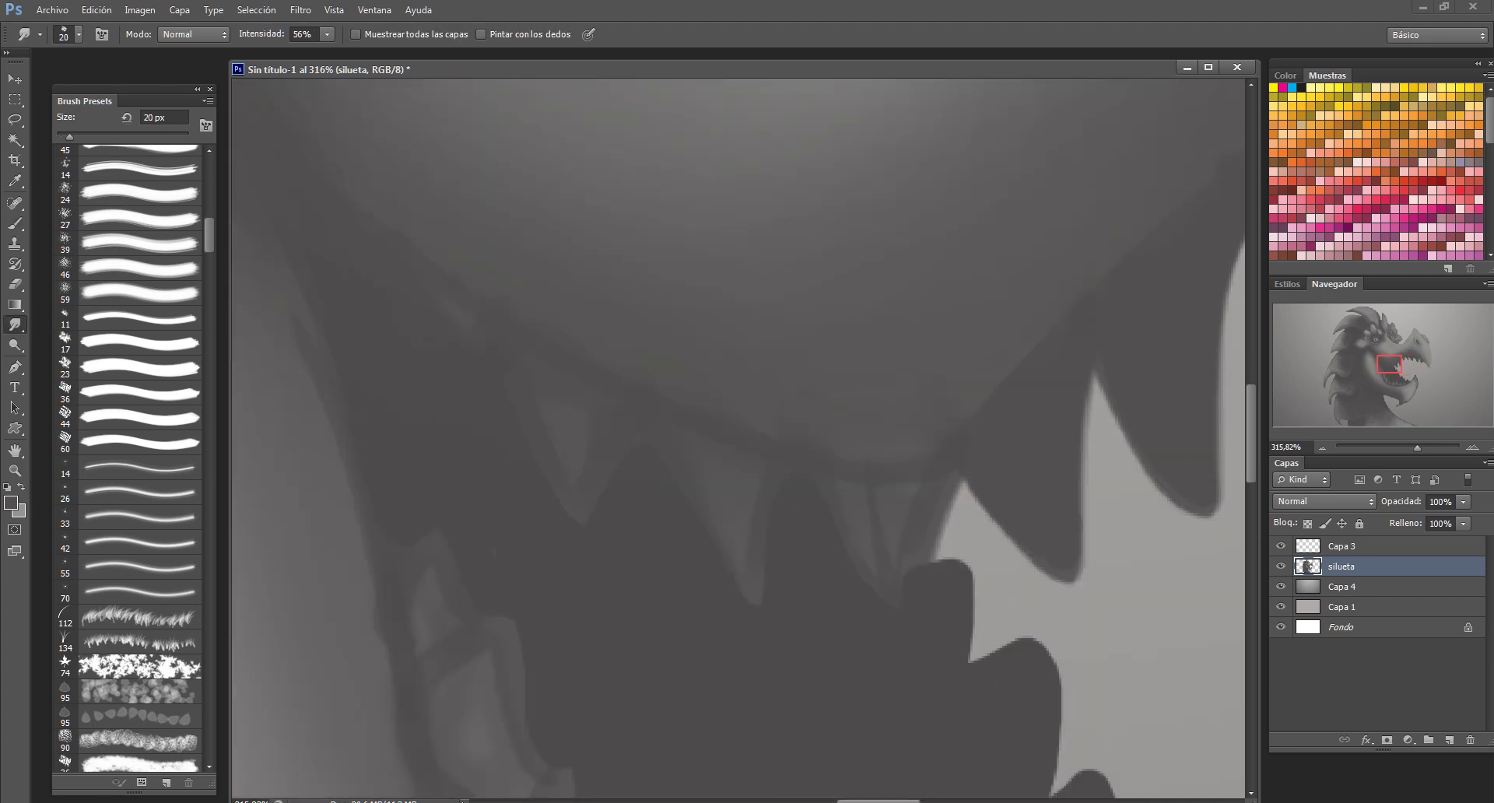
key(b)
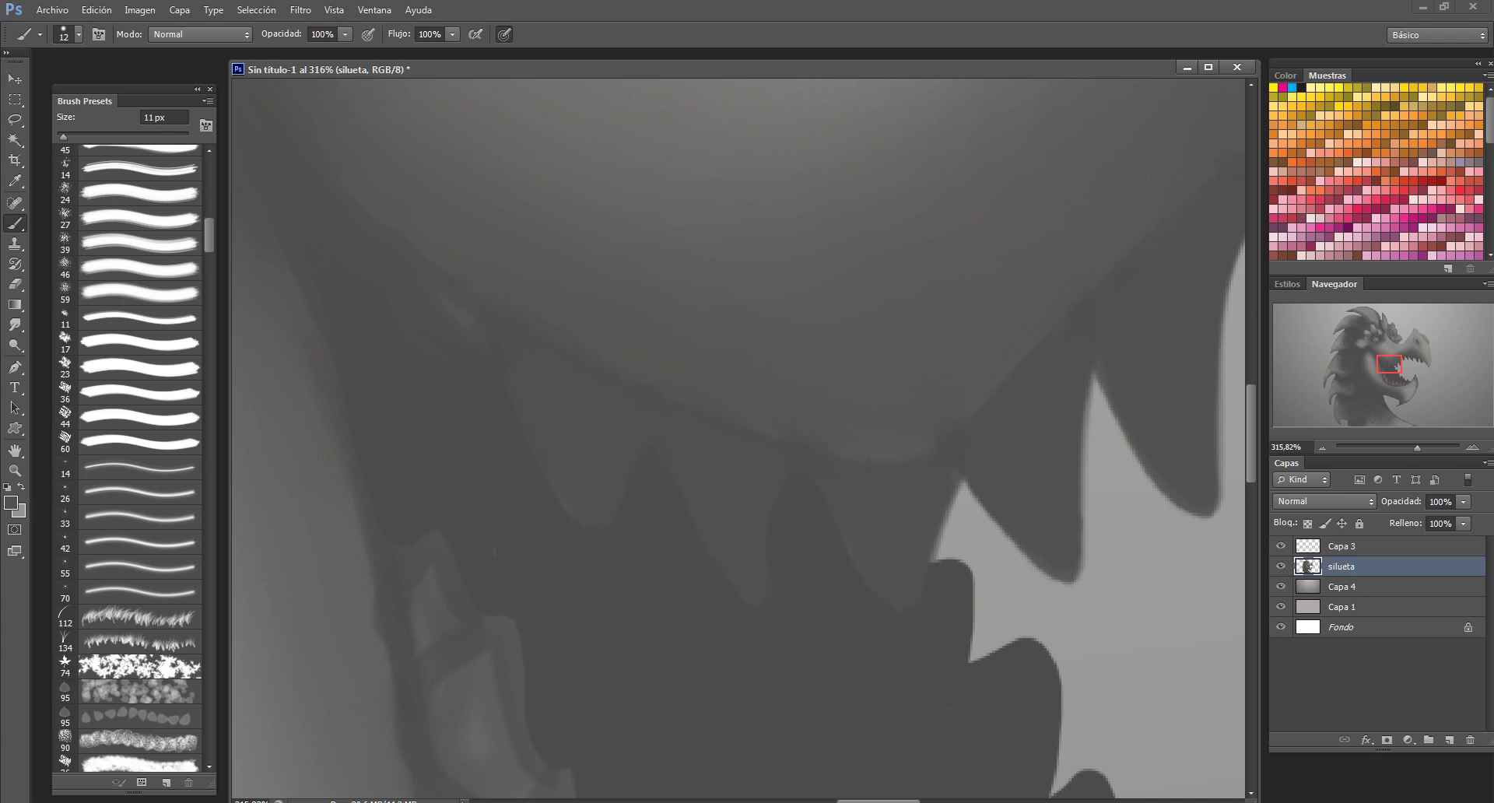
scroll(739, 436, down, 2)
key(r)
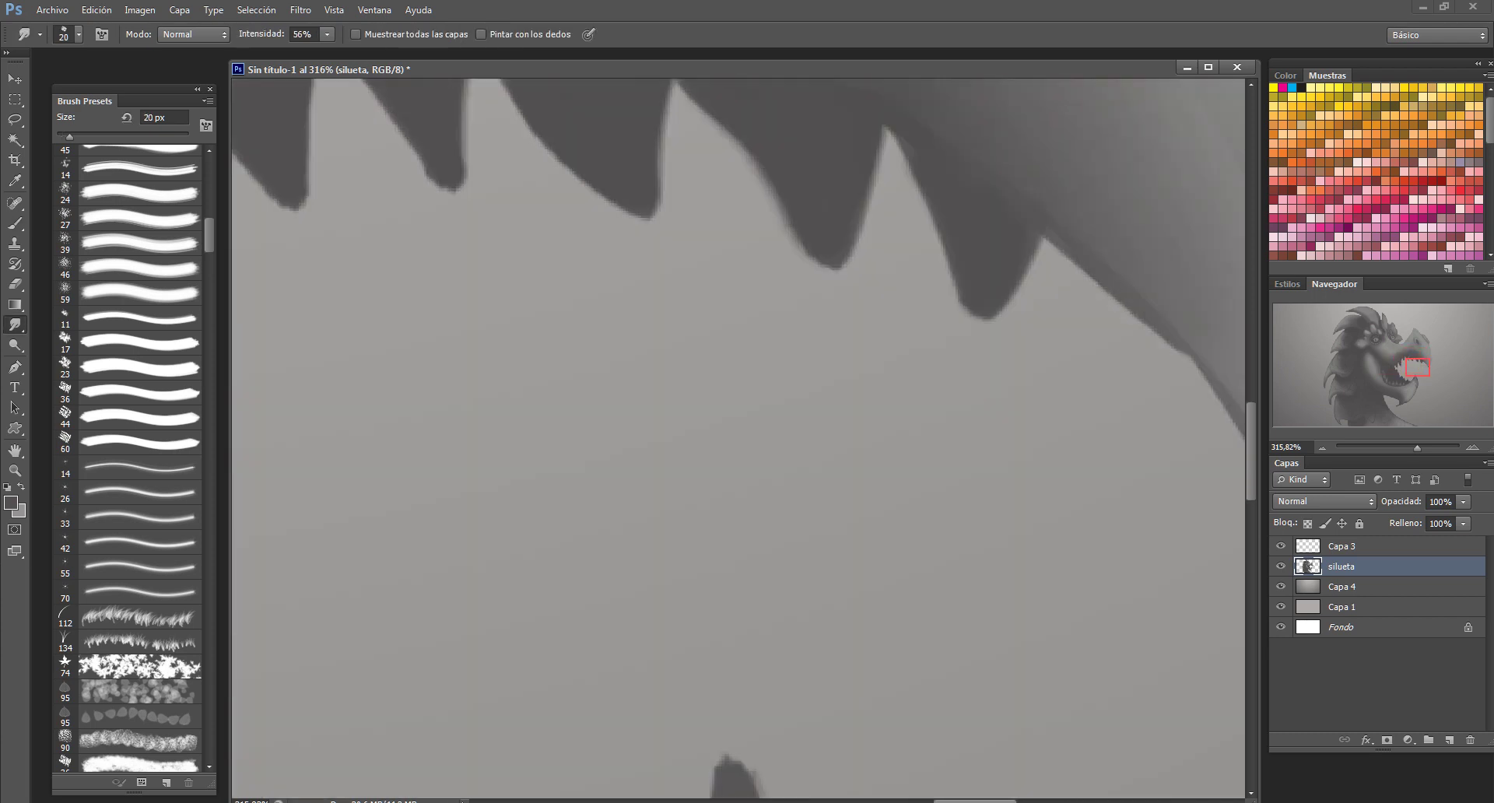
scroll(740, 436, down, 3)
Erase stray paint and smudge the lower jaw tip at 53% strength, then view the whole dragon
key(e)
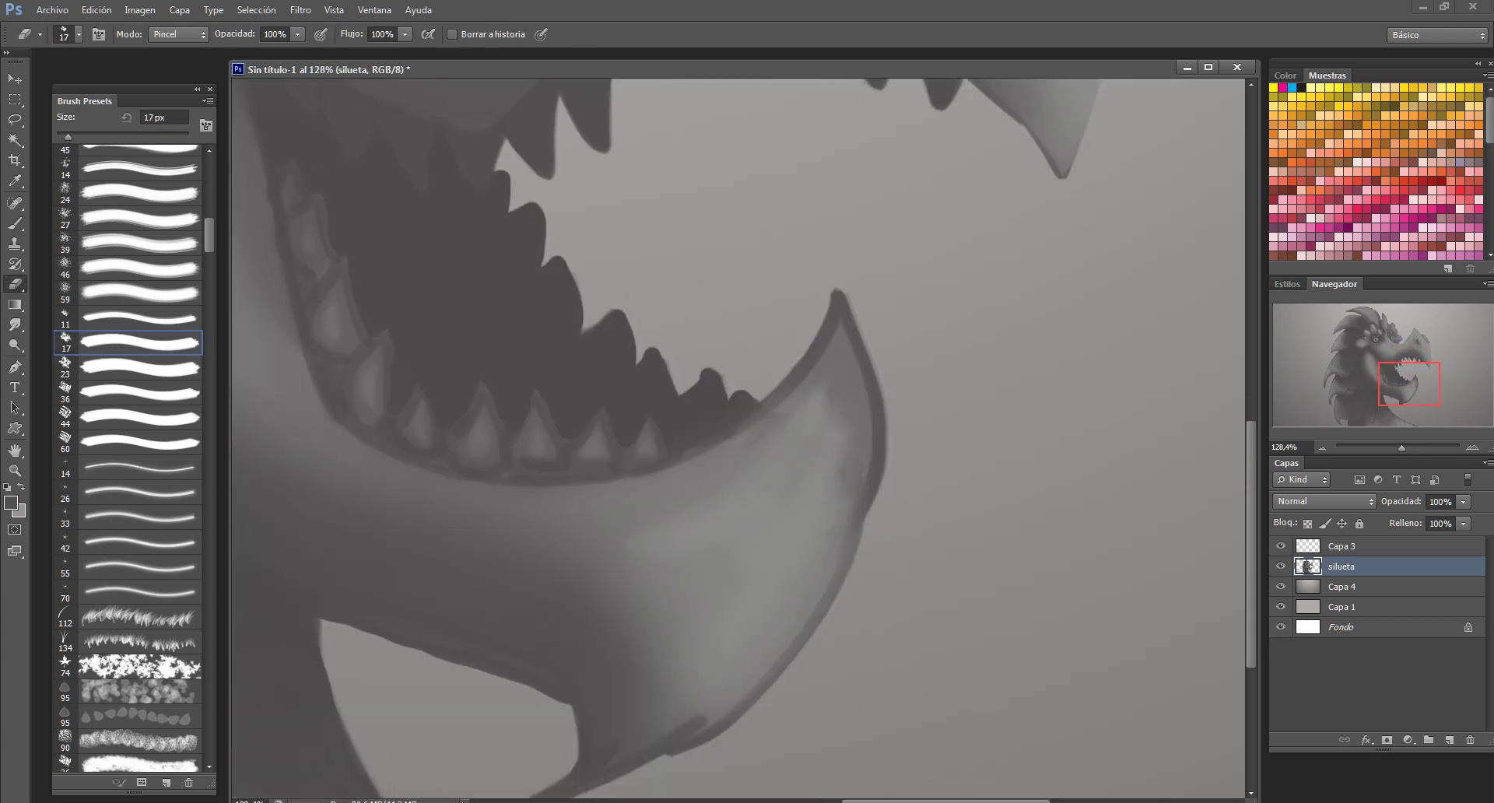
scroll(740, 436, down, 4)
key(r)
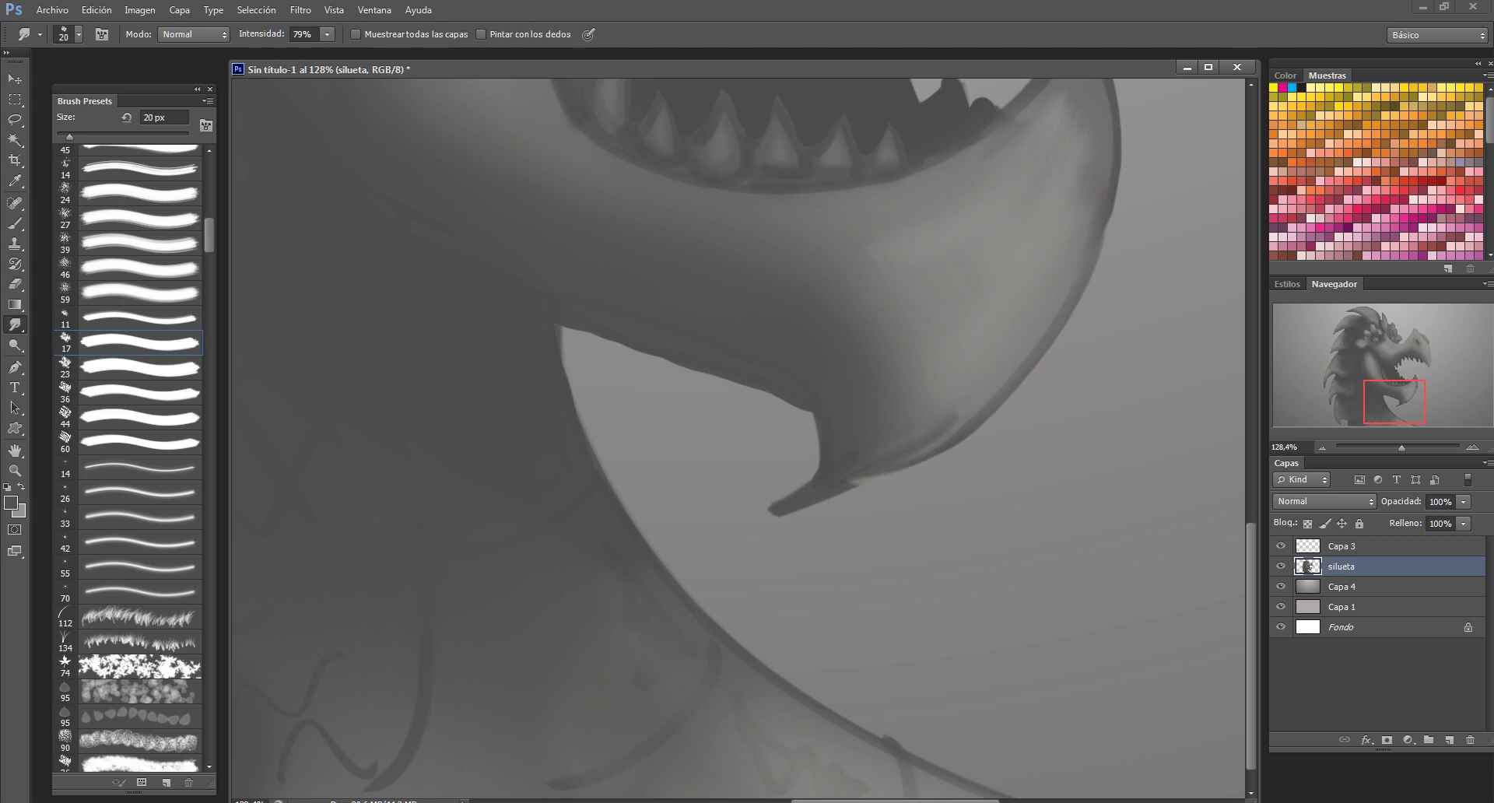
key(5)
key(3)
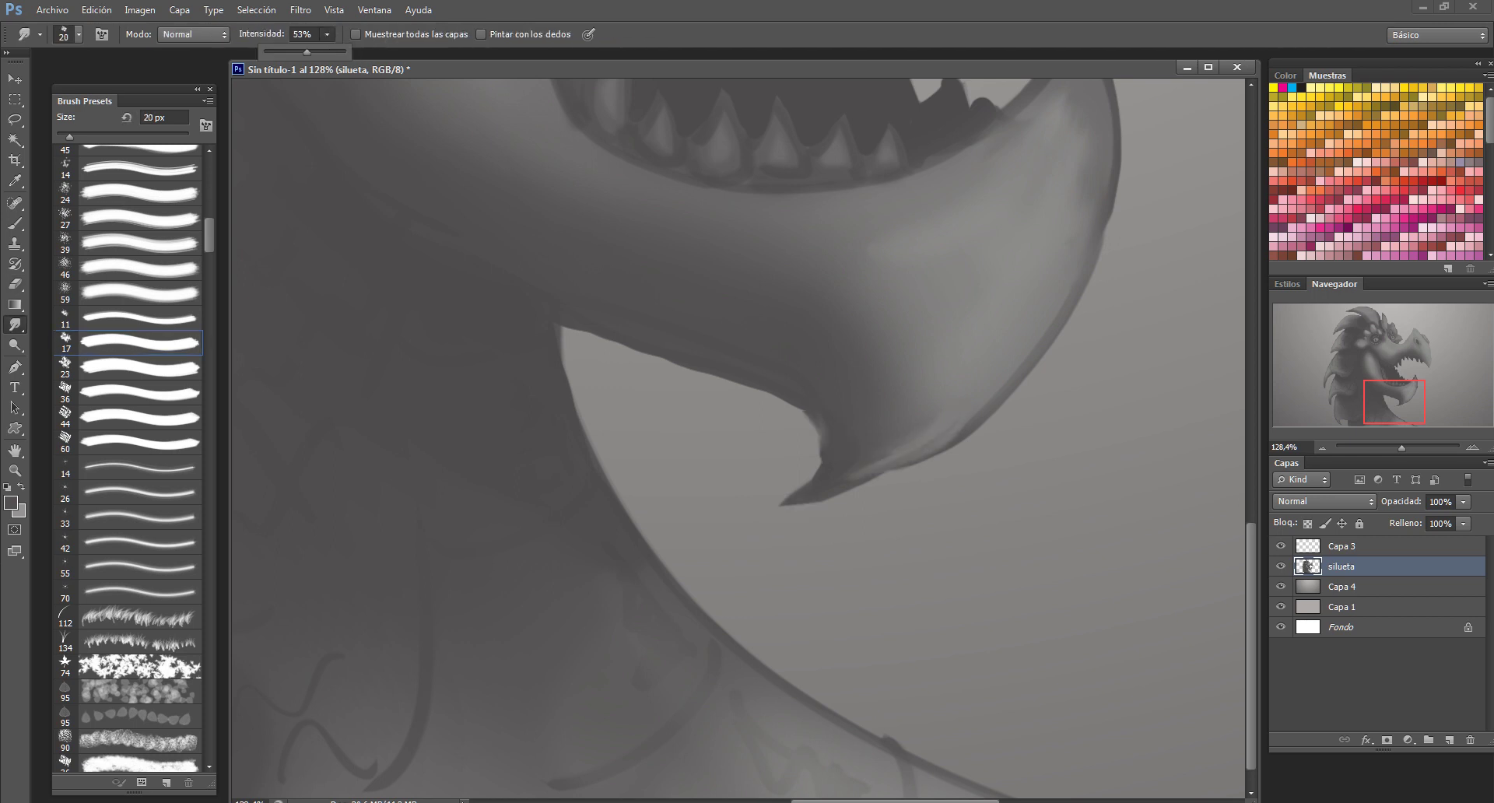
key(ctrl+0)
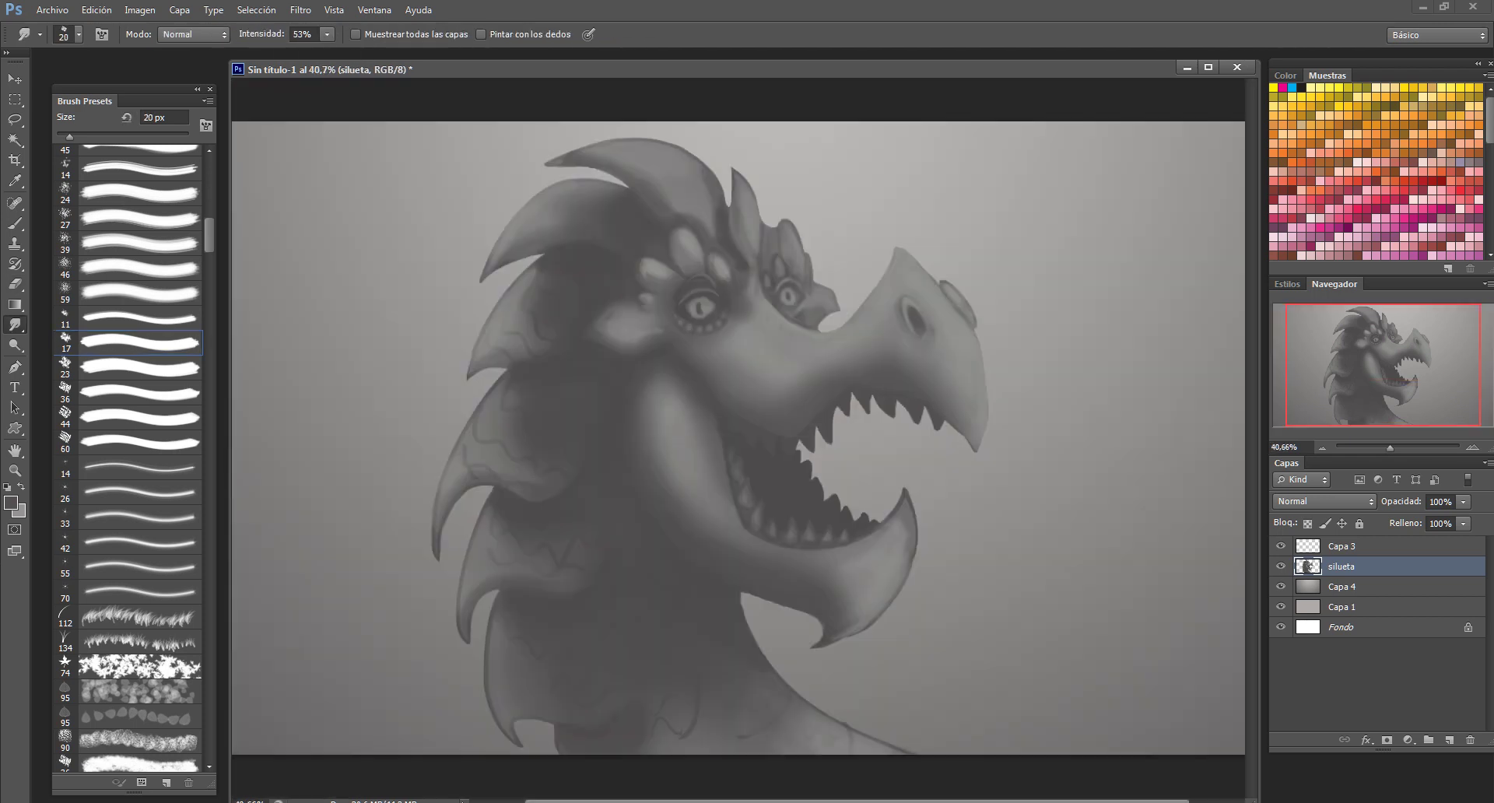
key(b)
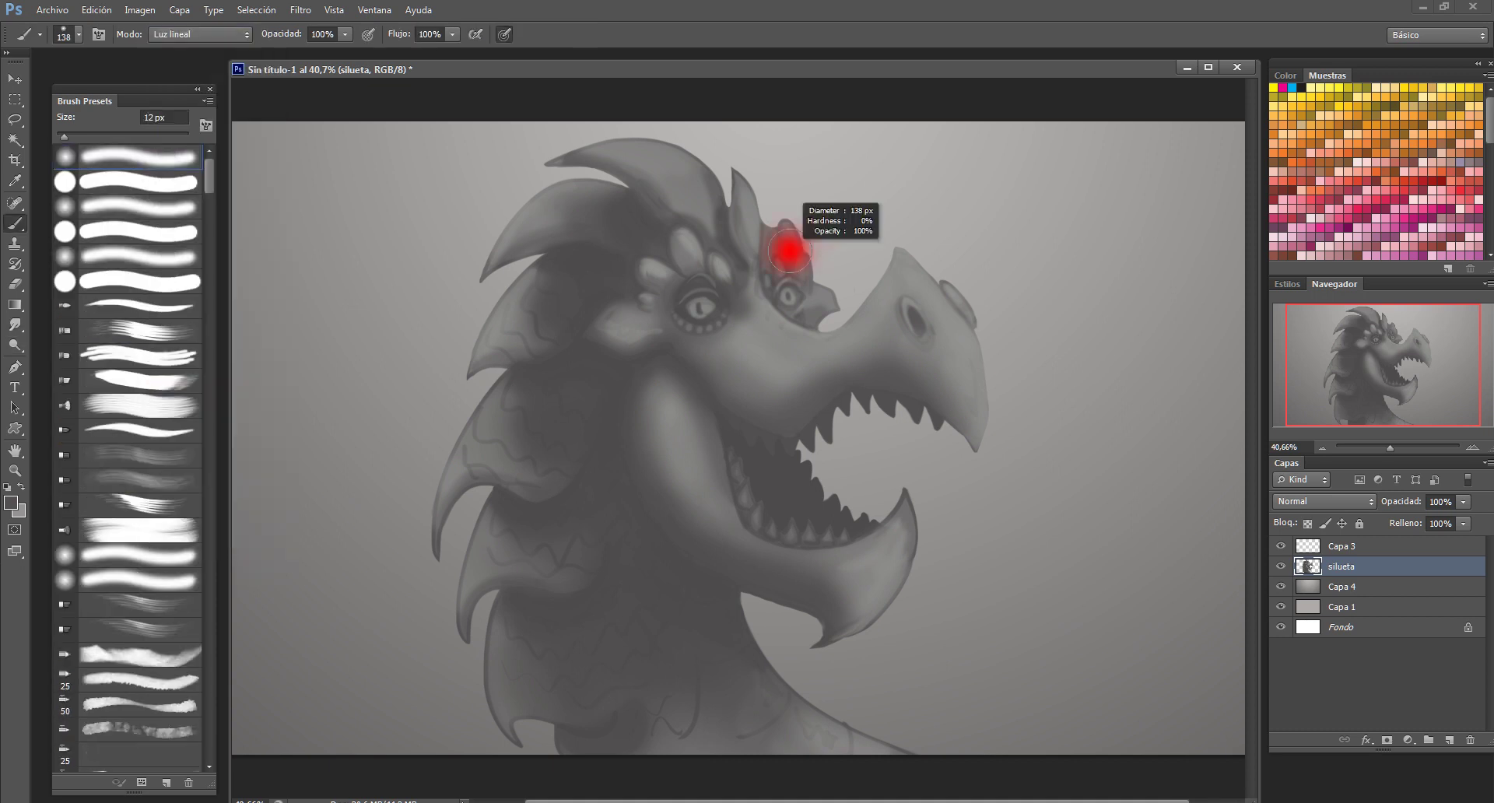
key(l)
scroll(815, 328, up, 5)
key(/)
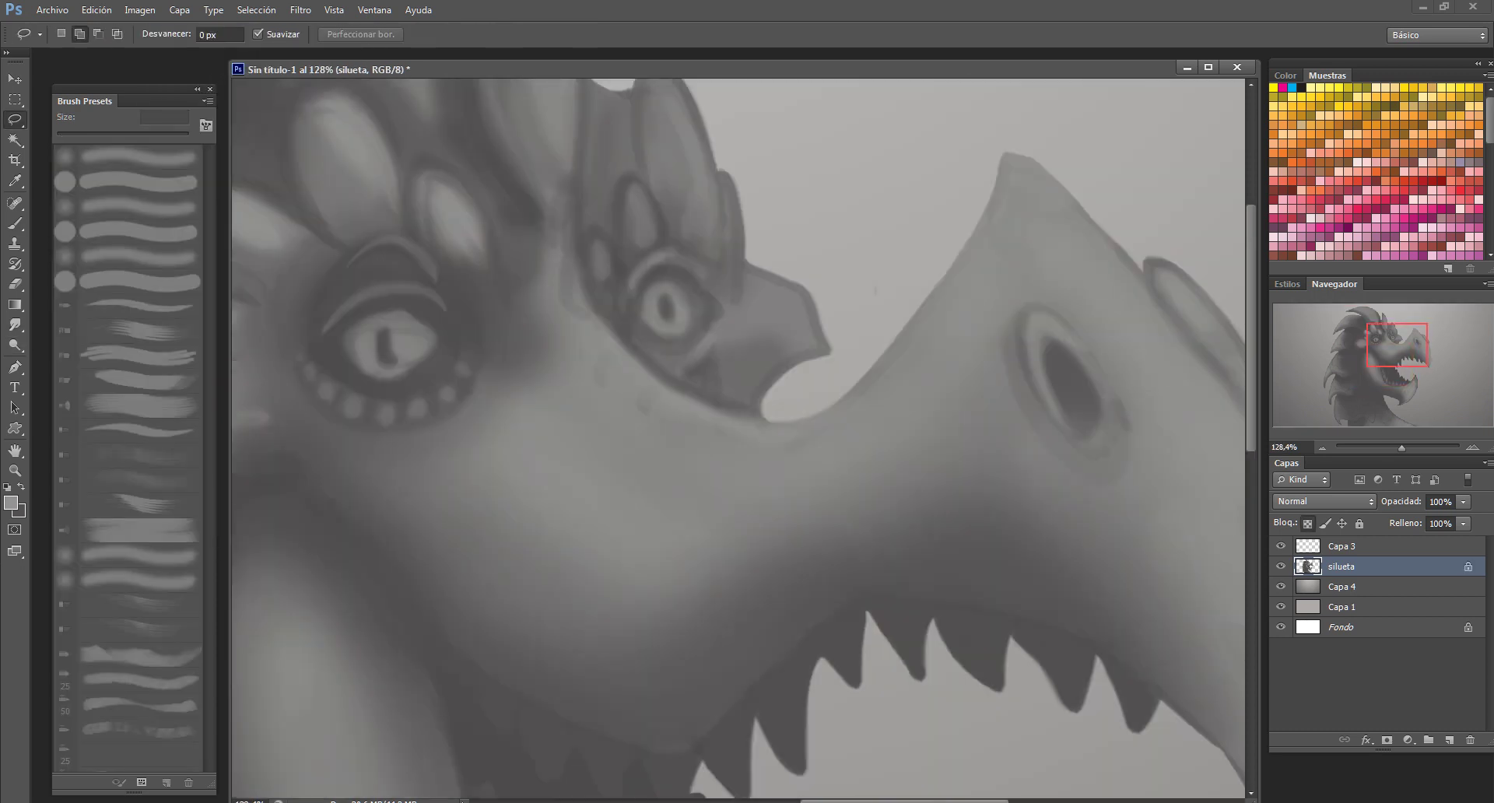
drag(836, 378, 545, 614)
scroll(739, 436, down, 5)
key(b)
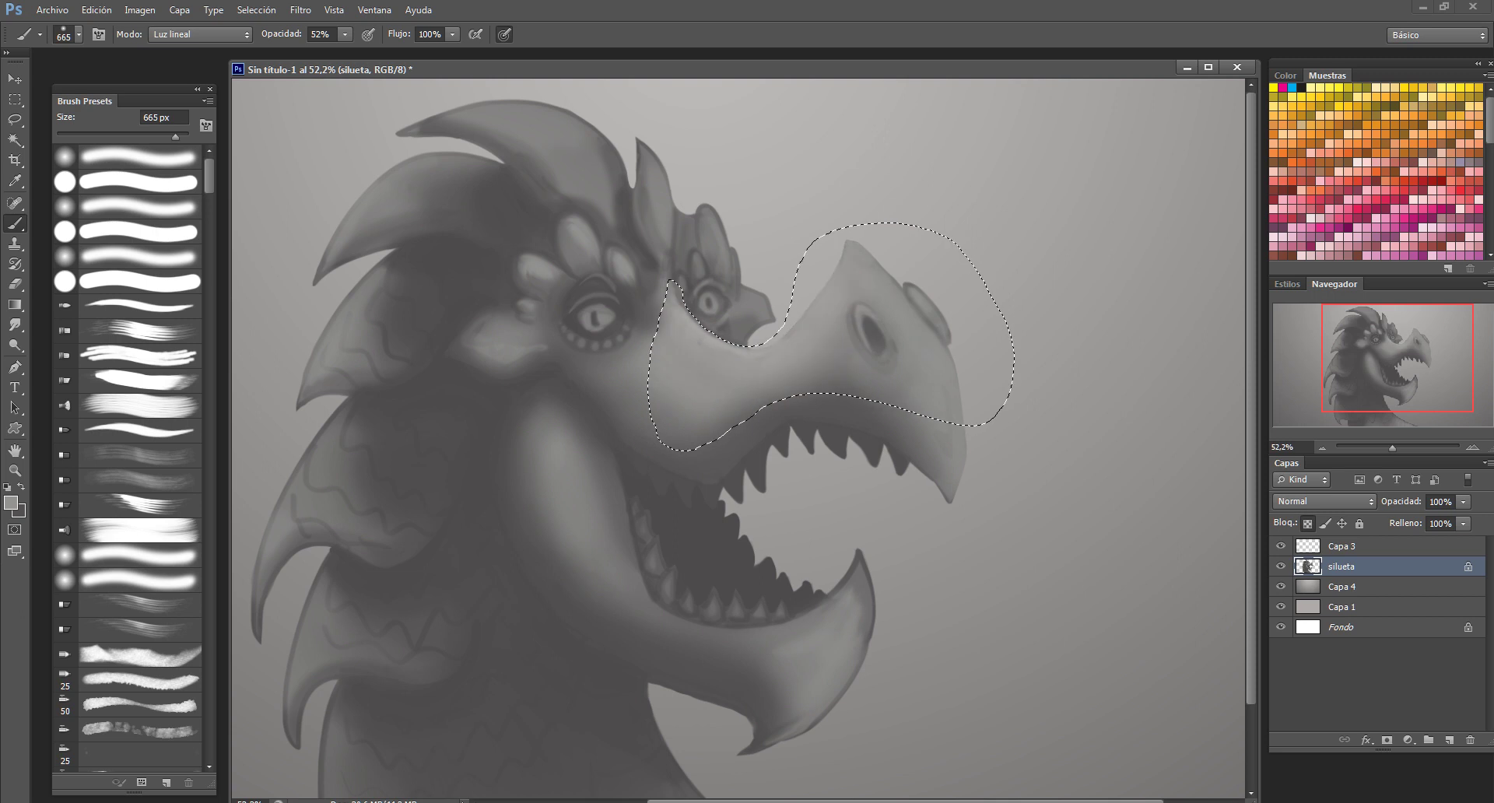
scroll(597, 259, up, 5)
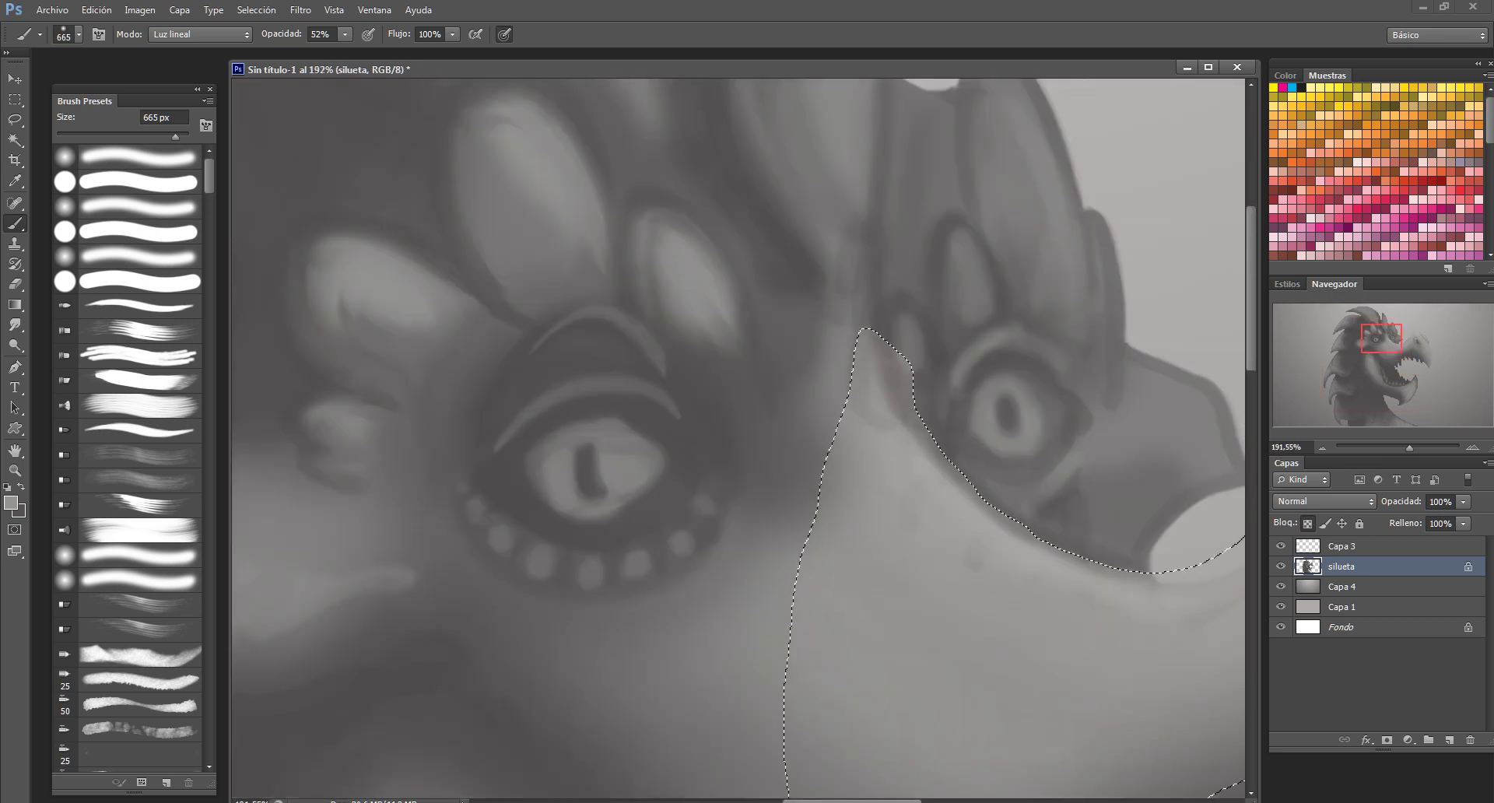
key(l)
scroll(1035, 536, down, 3)
click(1035, 535)
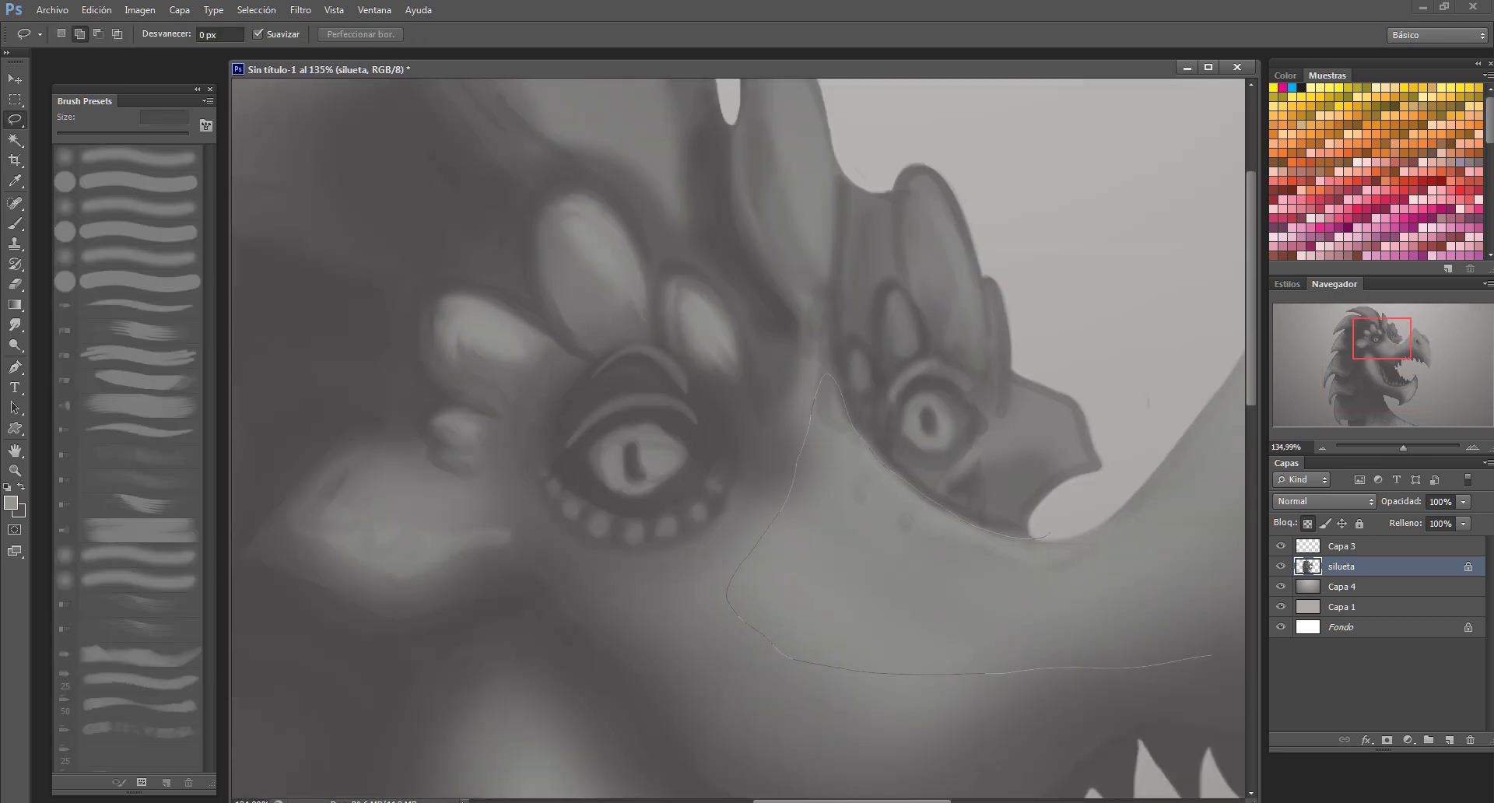
scroll(1210, 656, down, 3)
key(b)
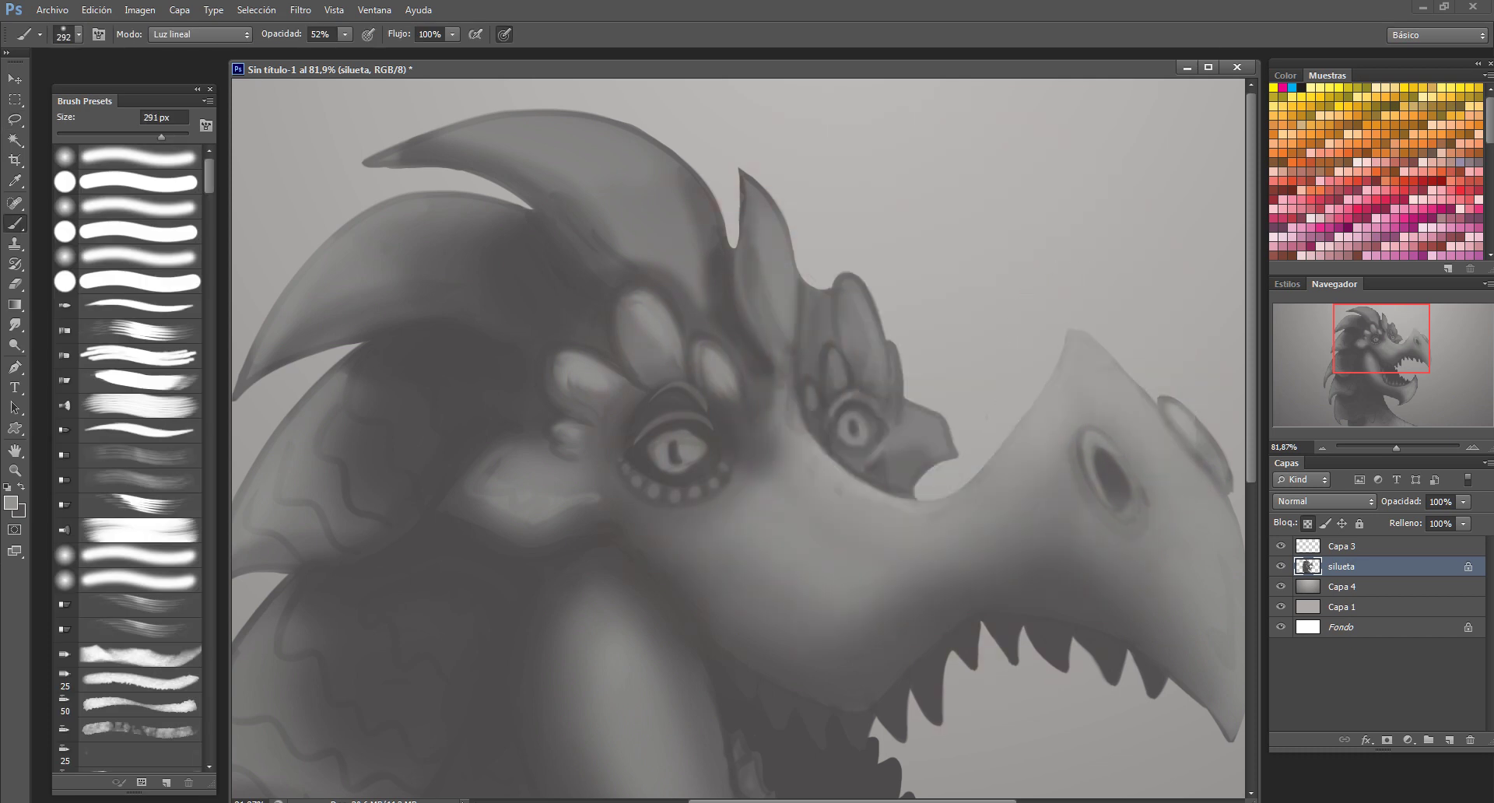
scroll(740, 440, down, 3)
scroll(739, 440, up, 3)
key(l)
scroll(740, 440, up, 2)
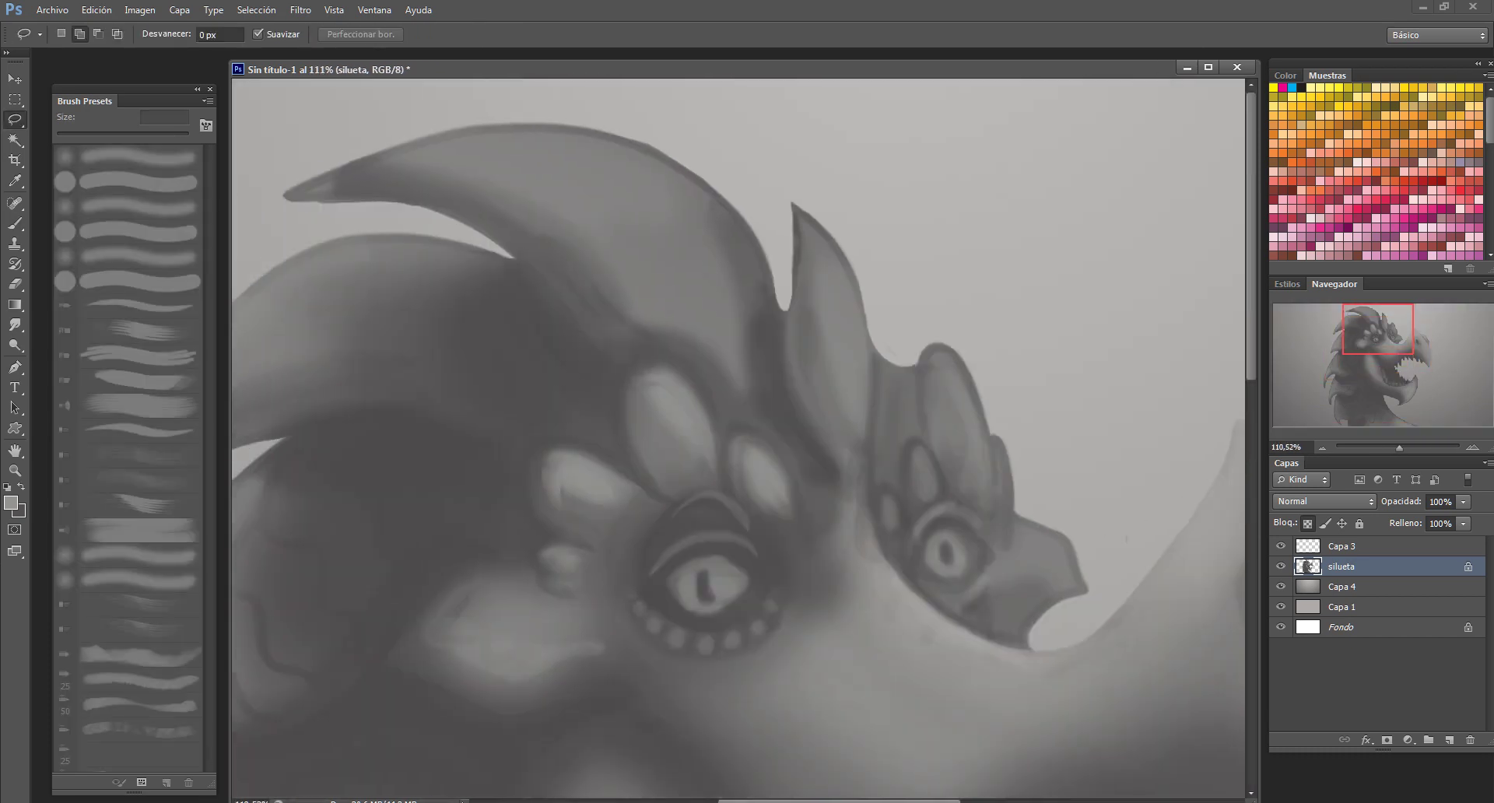
Lasso the far ear, crest spikes, upper crest and lower back spikes
drag(1013, 500, 976, 588)
drag(862, 458, 862, 453)
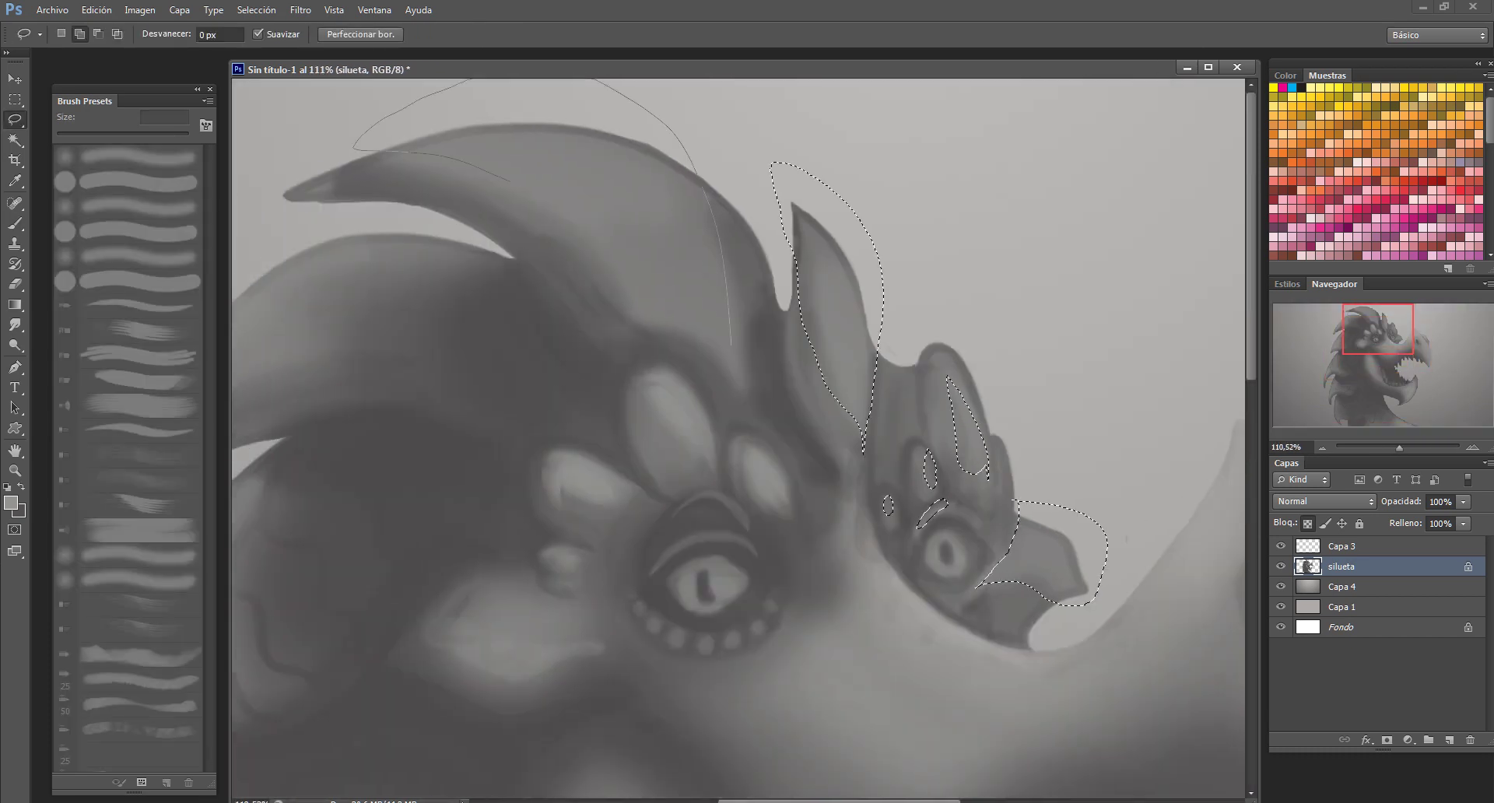
drag(731, 339, 350, 148)
drag(432, 234, 599, 338)
drag(339, 489, 343, 467)
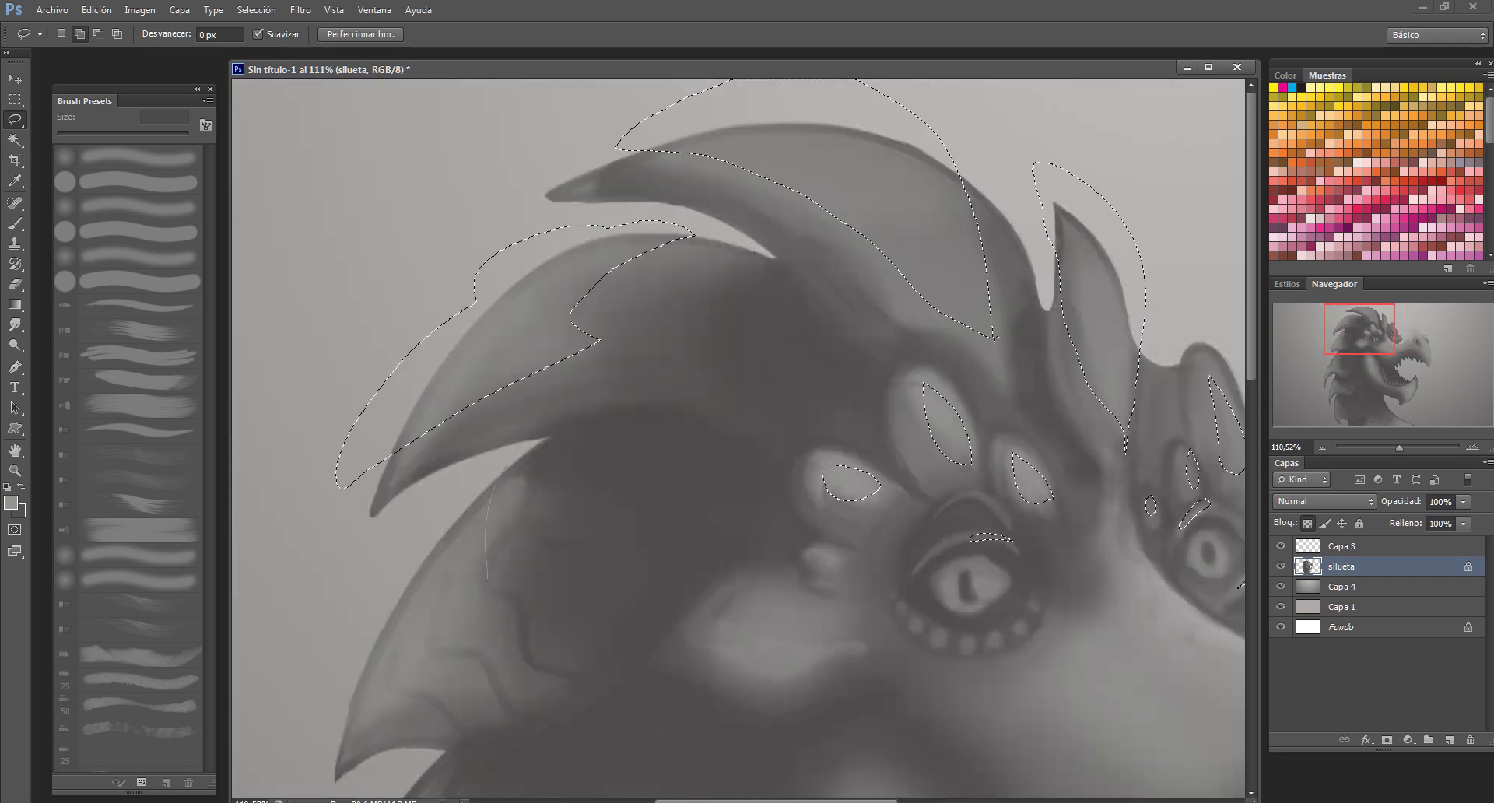
drag(545, 280, 518, 428)
key(ctrl+0)
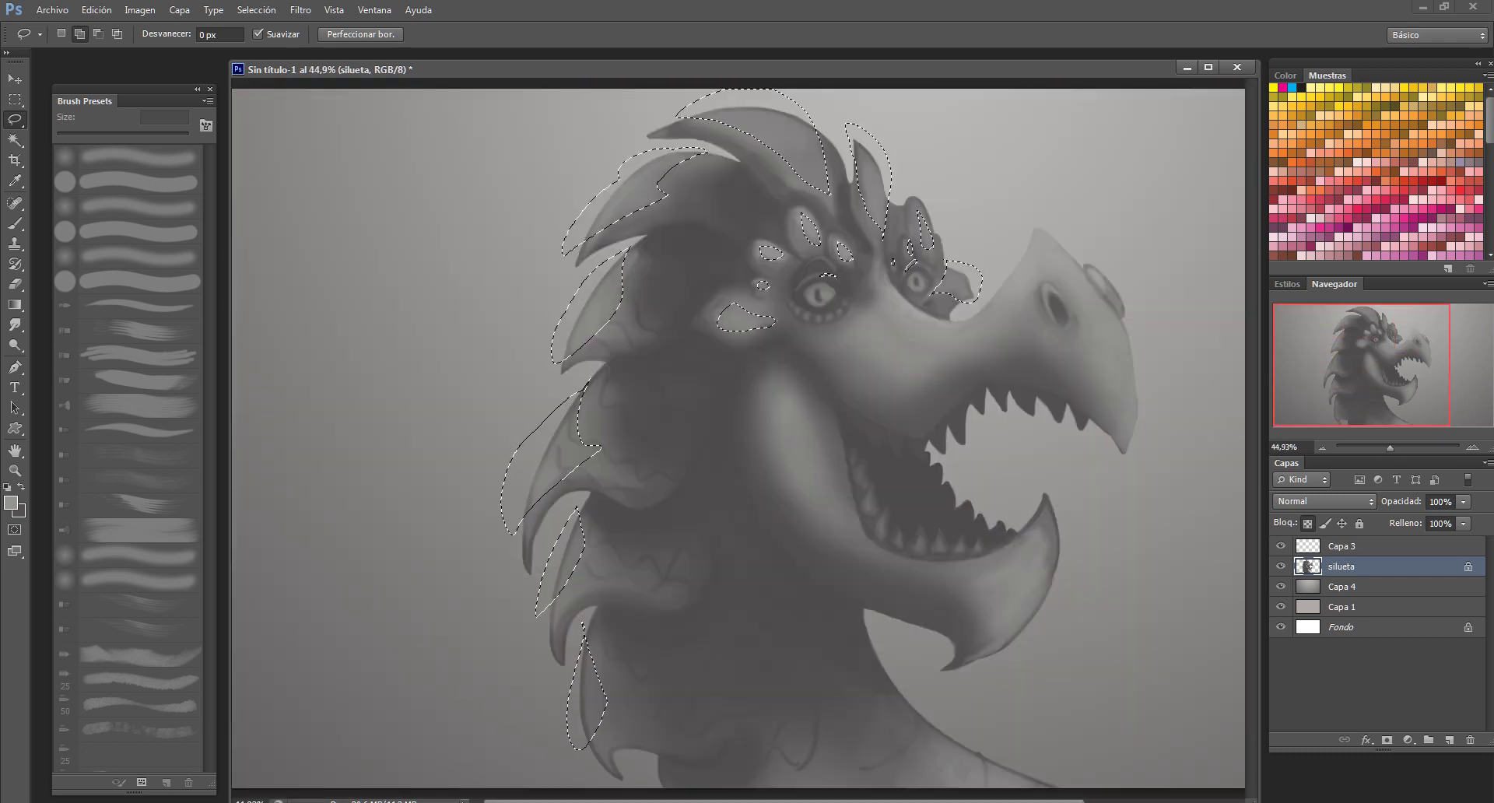
Paint a lighter tone over the selected crest and left-side spikes with a slightly smaller brush
key(b)
scroll(802, 288, up, 5)
drag(153, 137, 142, 136)
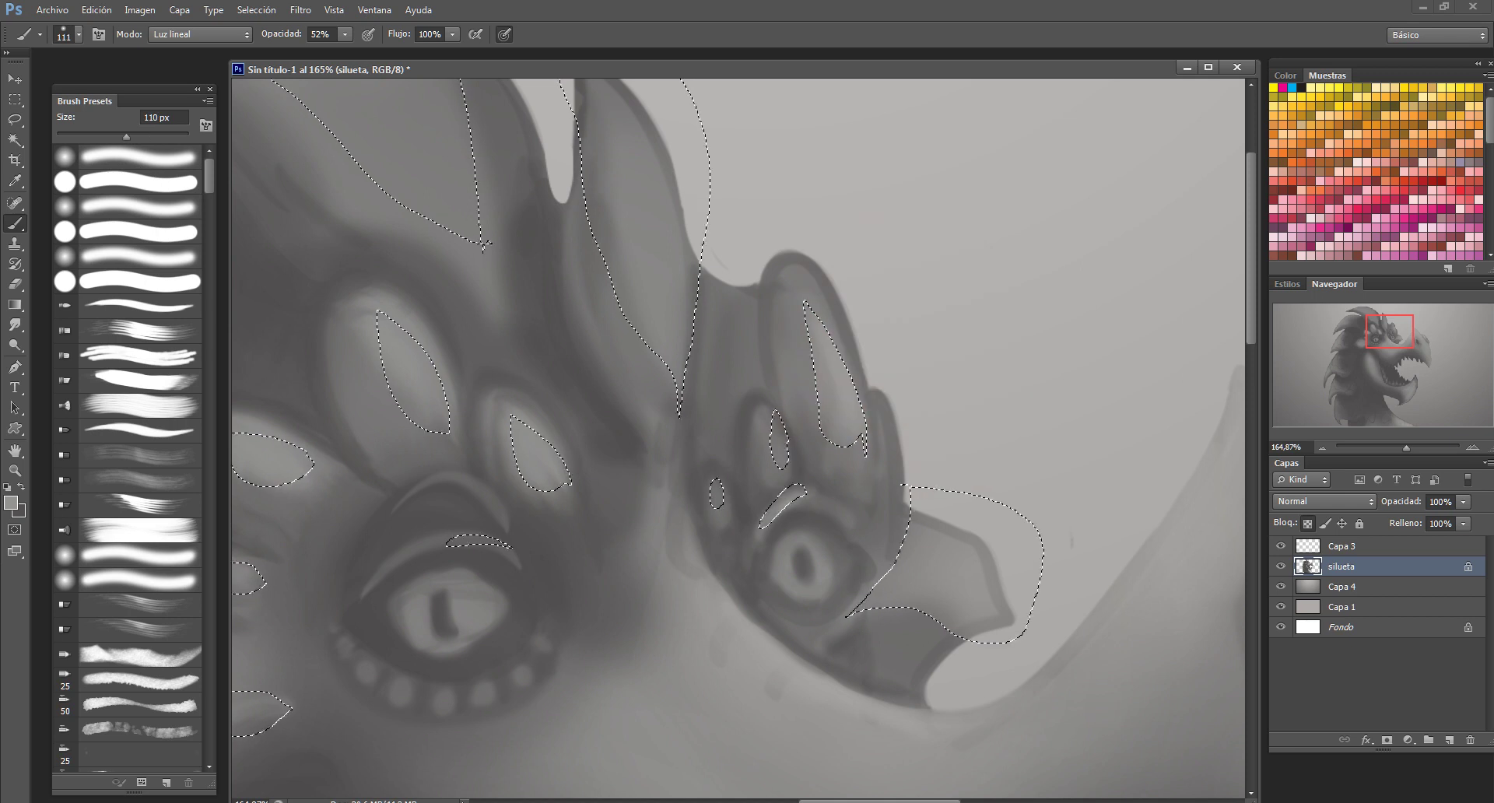
mouse_move(740, 436)
mouse_down()
mouse_move(1059, 420)
mouse_move(1150, 656)
mouse_up()
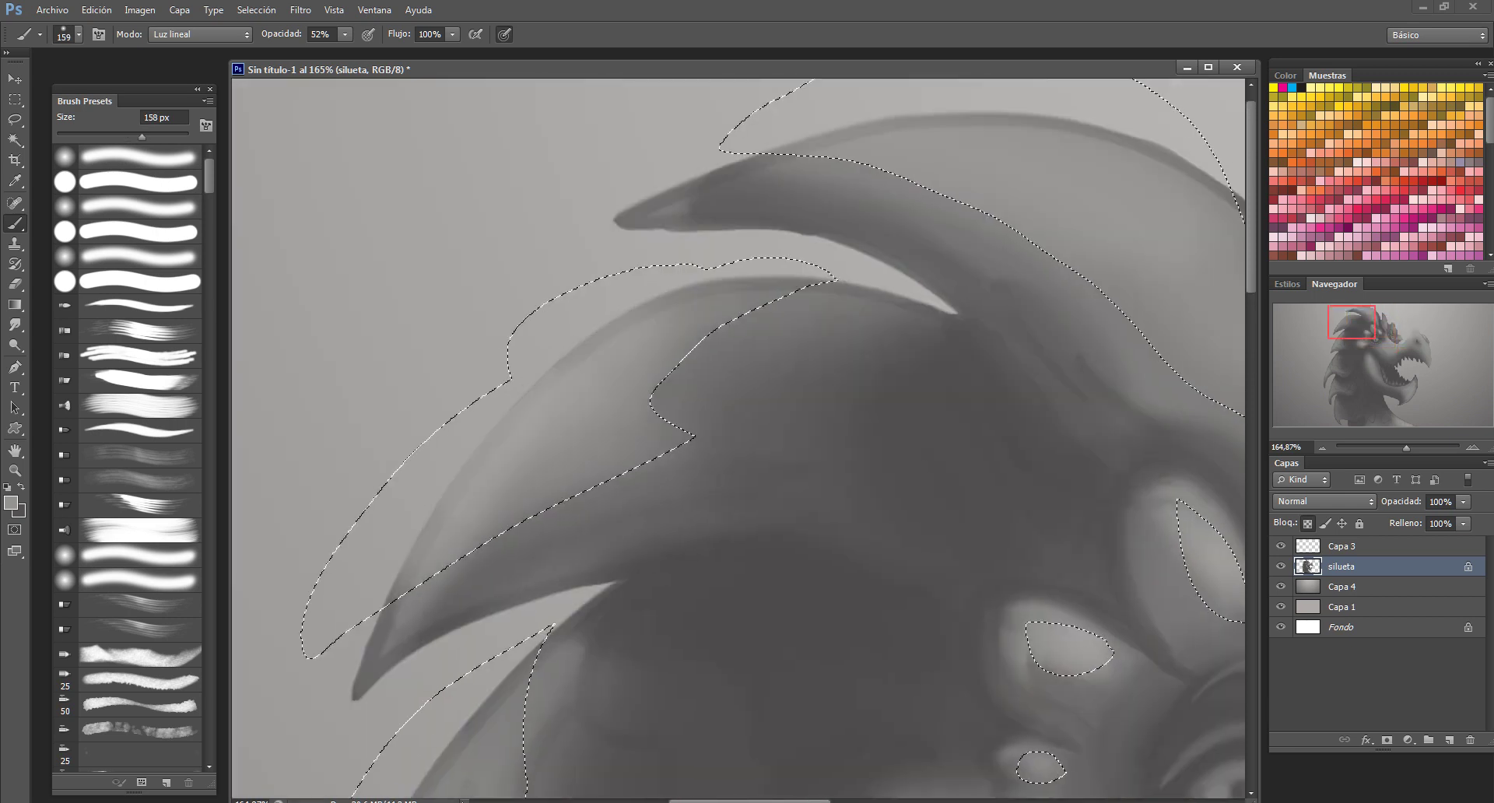
drag(895, 465, 1012, 234)
key(ctrl+0)
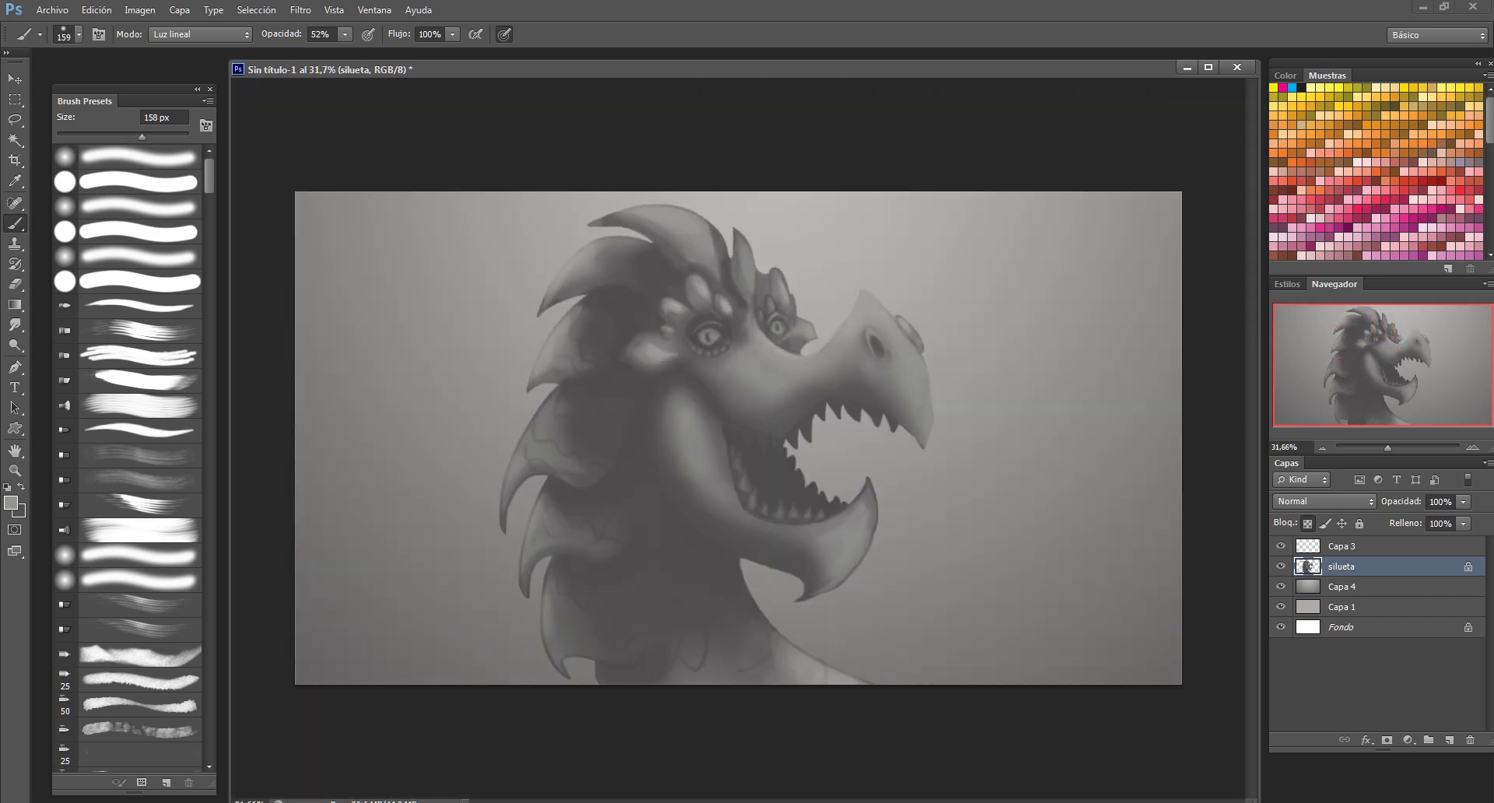
Paint dark mouth colour with a Normal, 100% opacity brush to narrow and shorten the lower teeth
scroll(778, 466, up, 8)
key(shift+alt+n)
key(0)
right_click(789, 272)
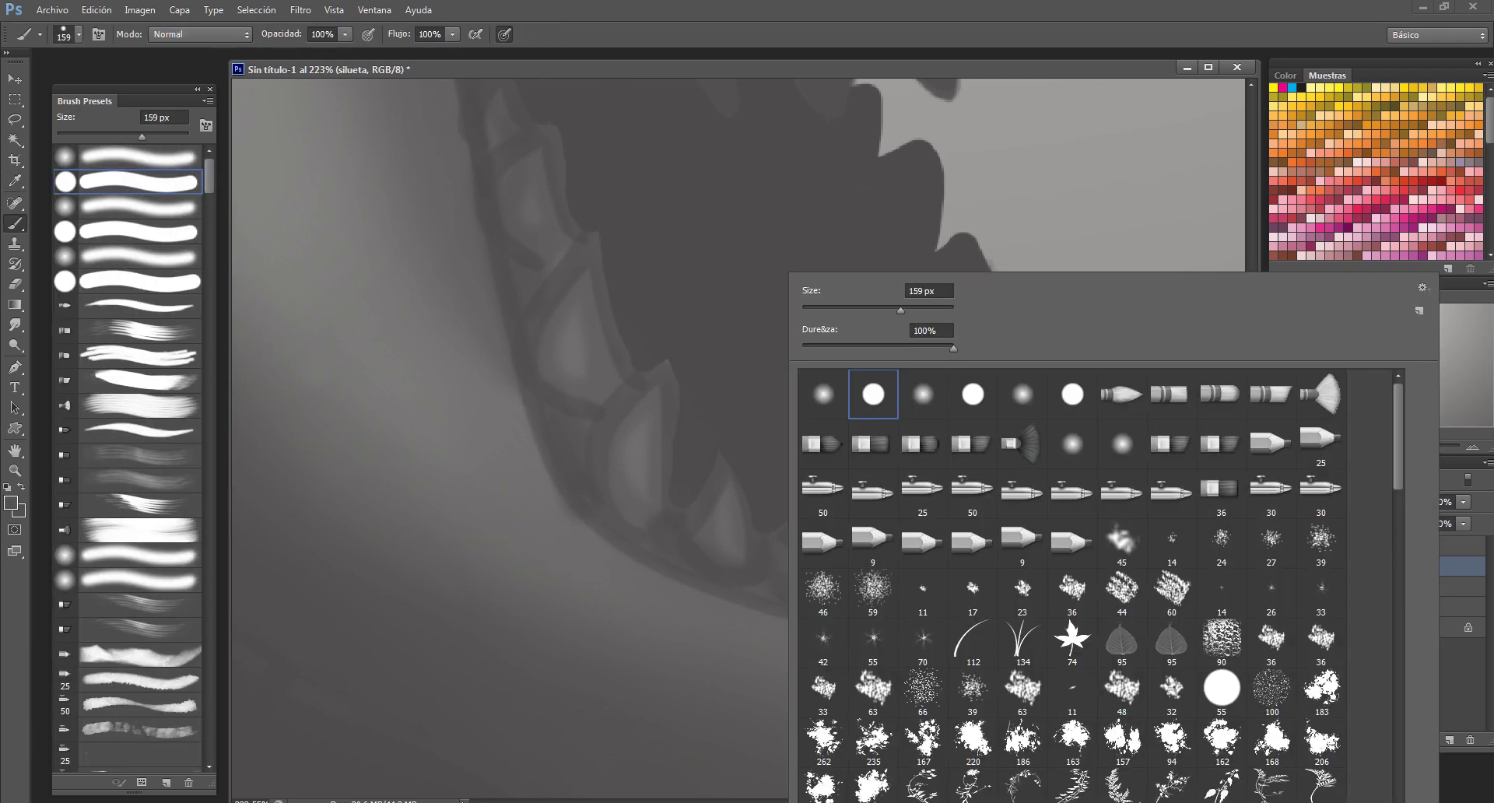
key(Escape)
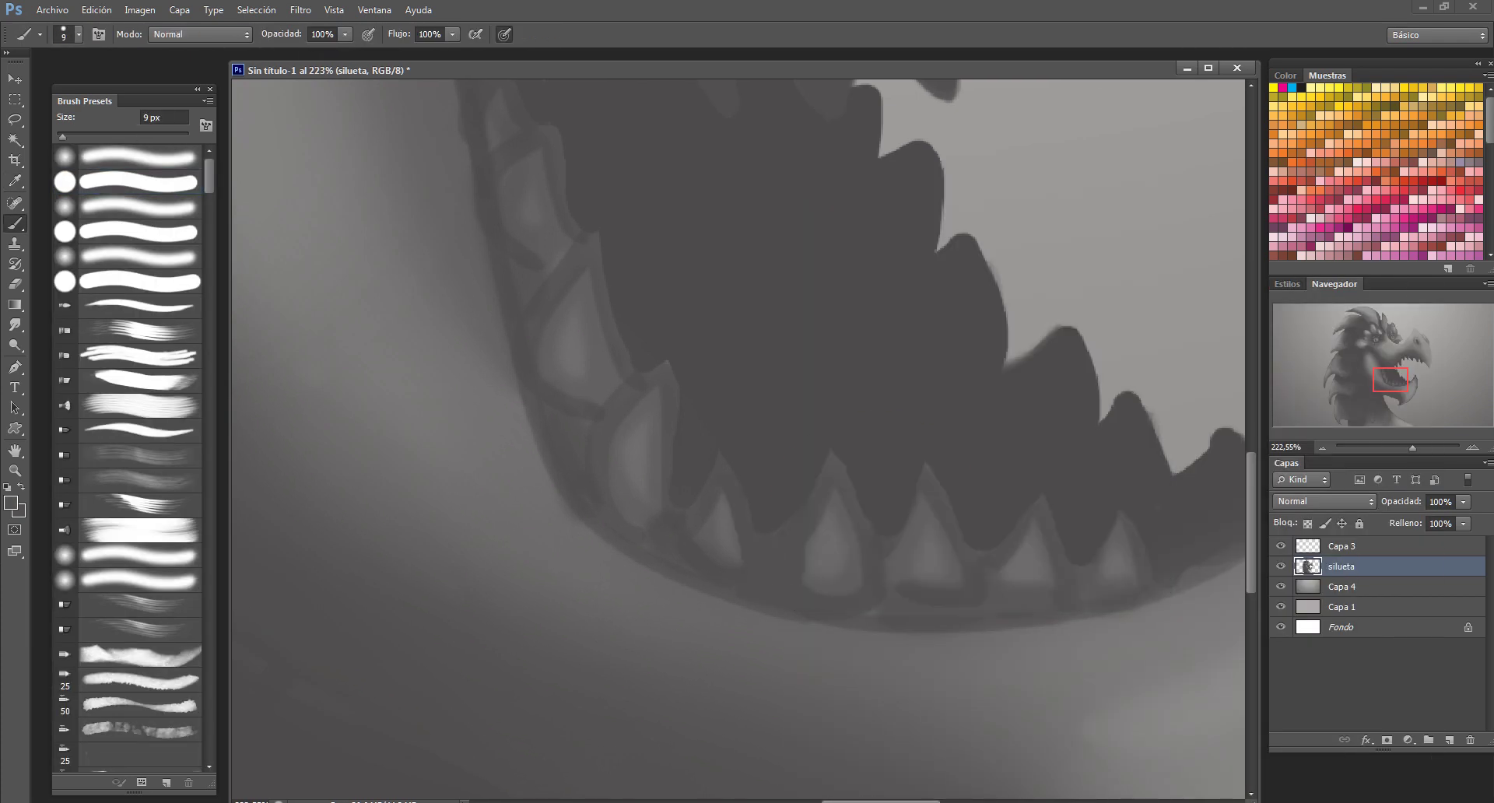
drag(658, 403, 627, 526)
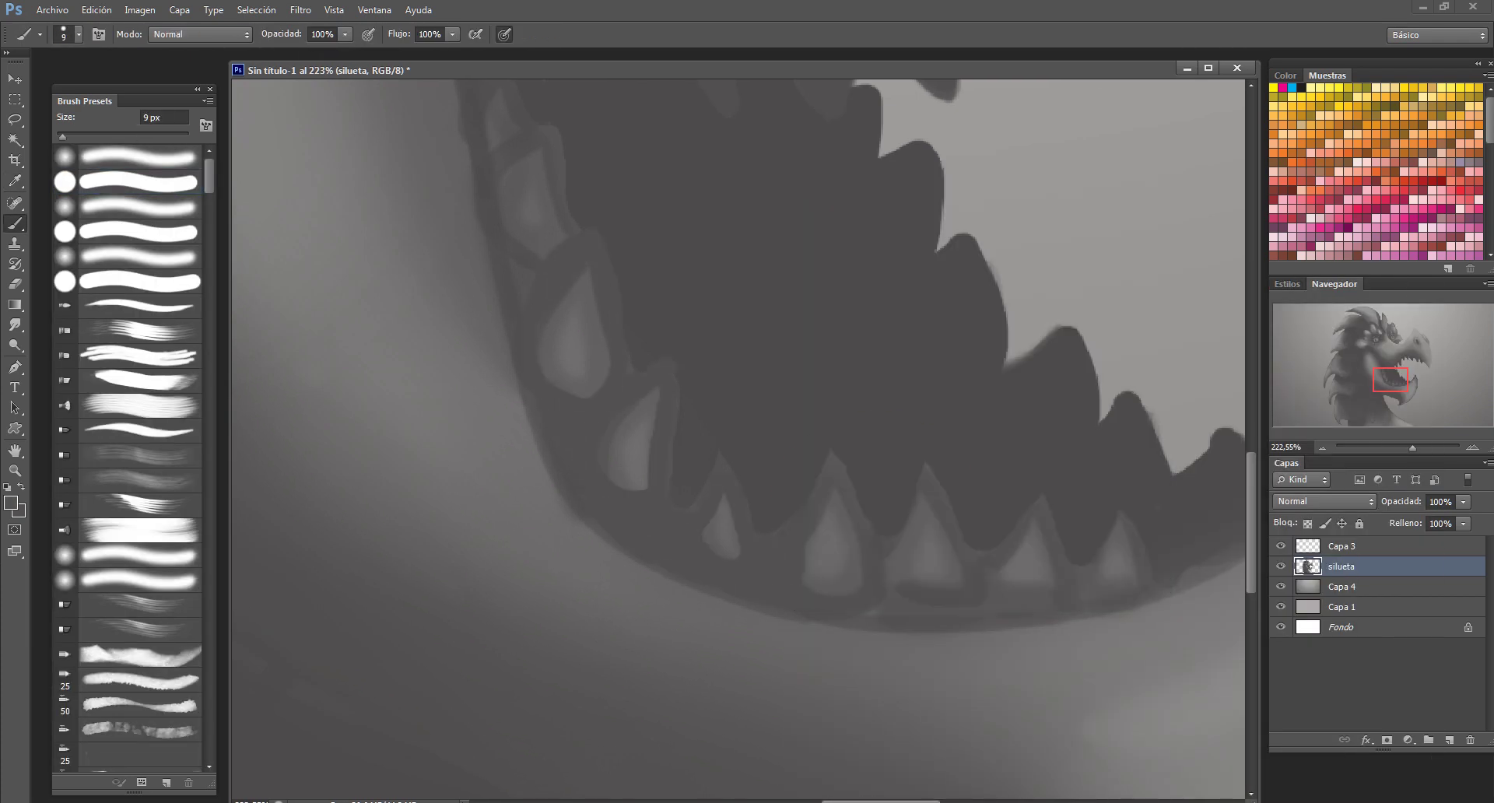
drag(895, 572, 923, 514)
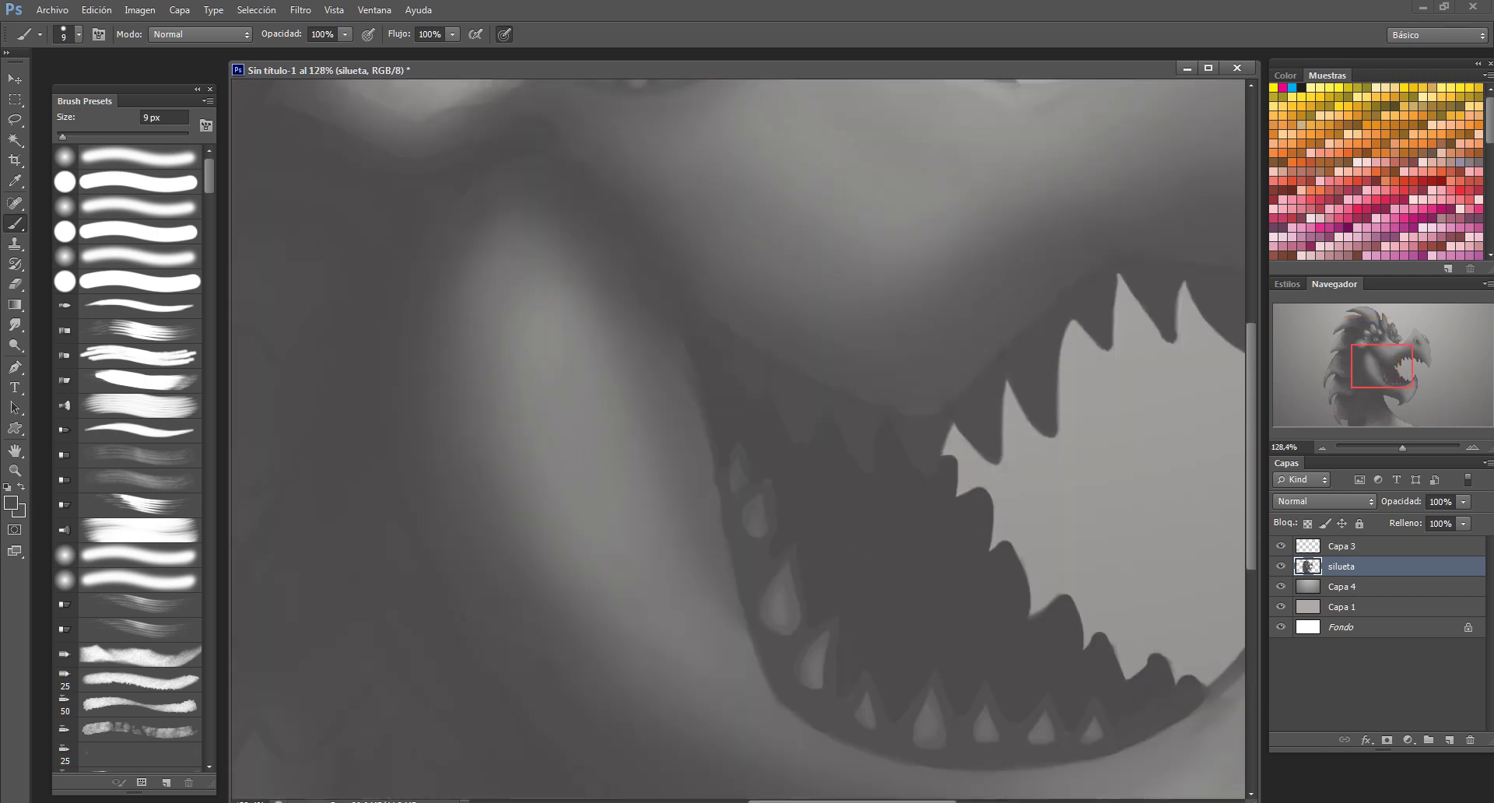
Switch to the Lasso and set the Brush to Luz lineal mode at 66% opacity
key(l)
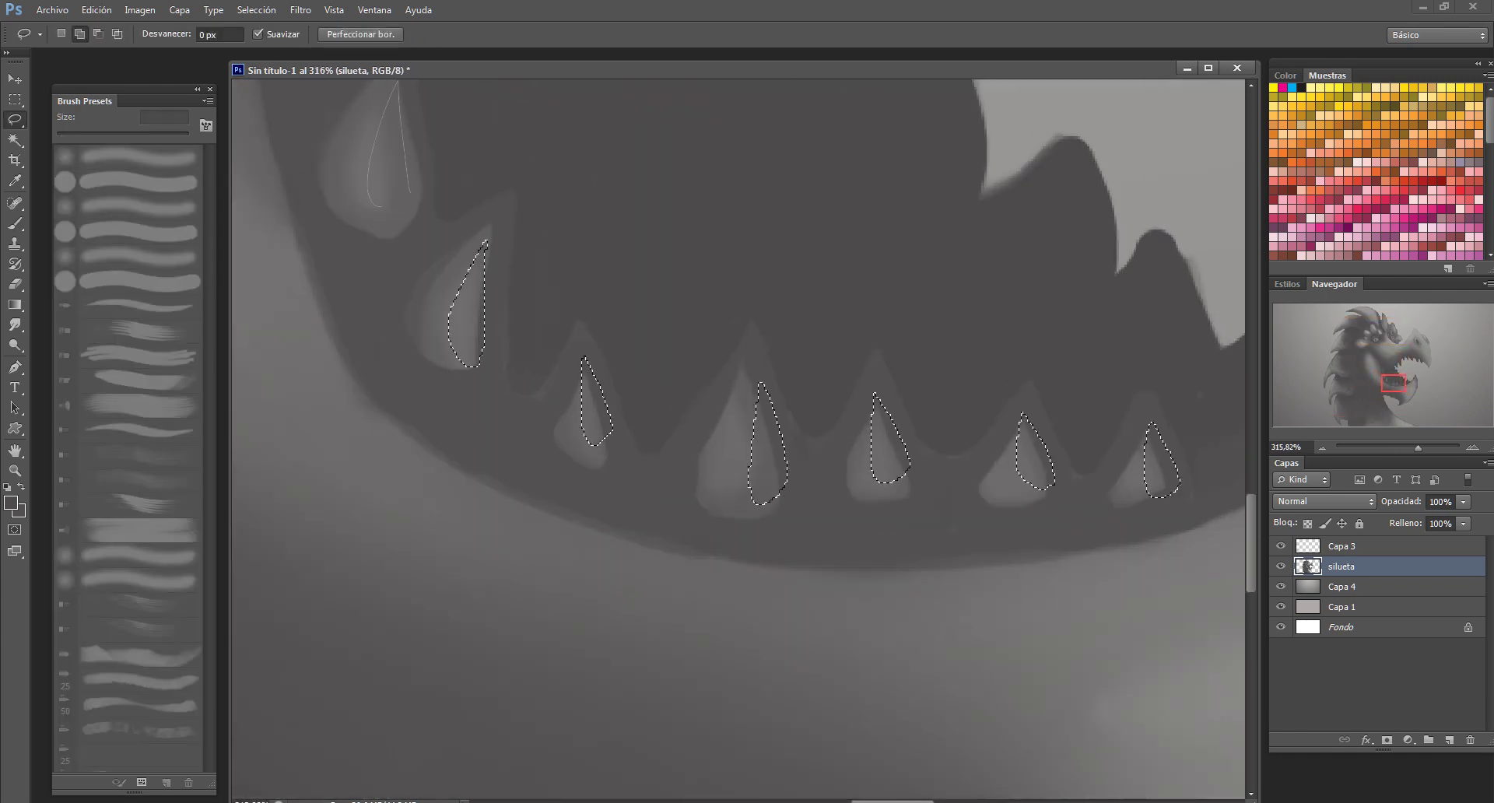
key(shift+alt+l)
key(6)
key(6)
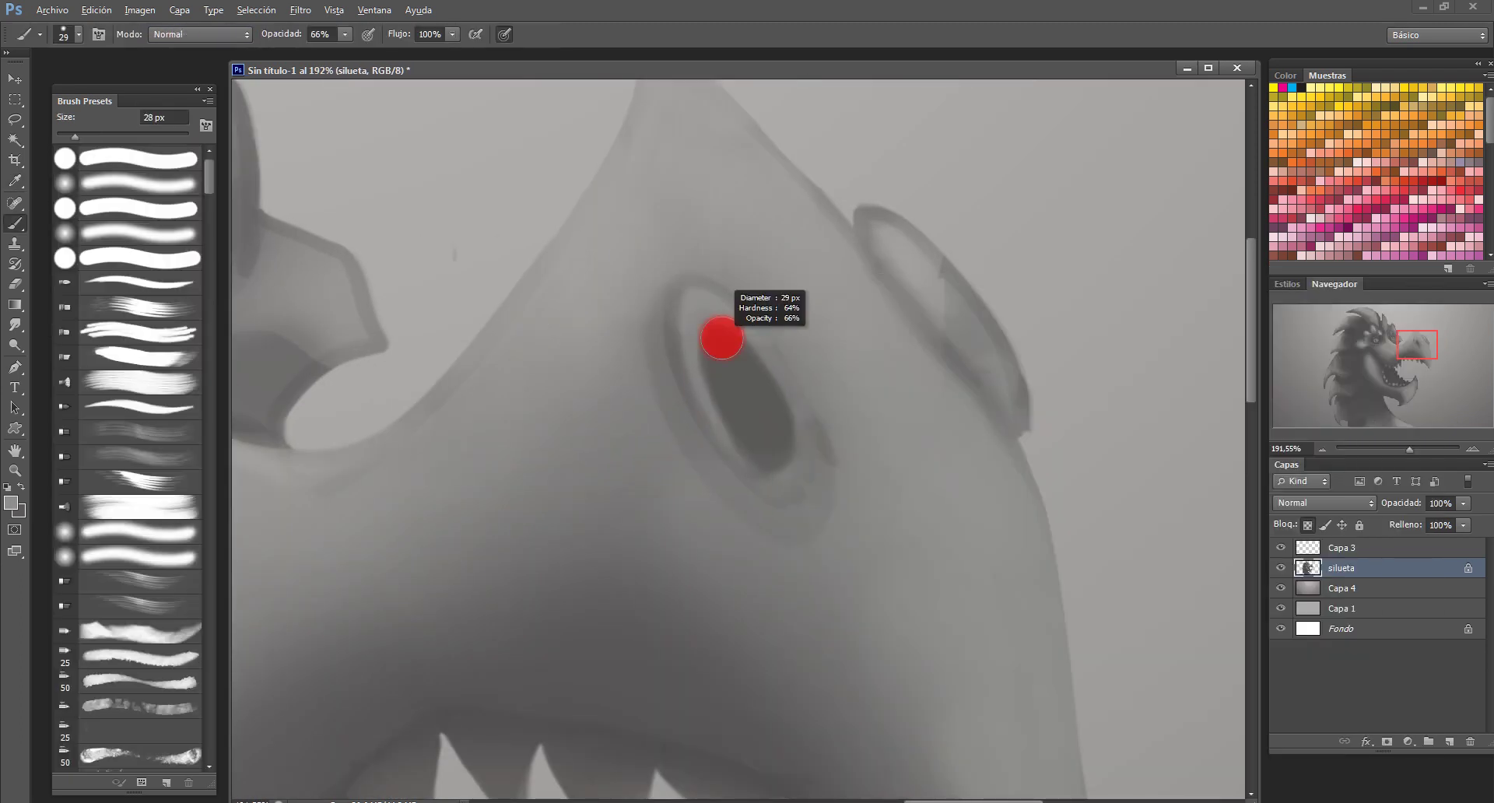
Paint a light highlight and a darker outer rim on the dragon's nostril
mouse_move(720, 333)
mouse_down()
mouse_move(737, 404)
mouse_move(713, 416)
mouse_up()
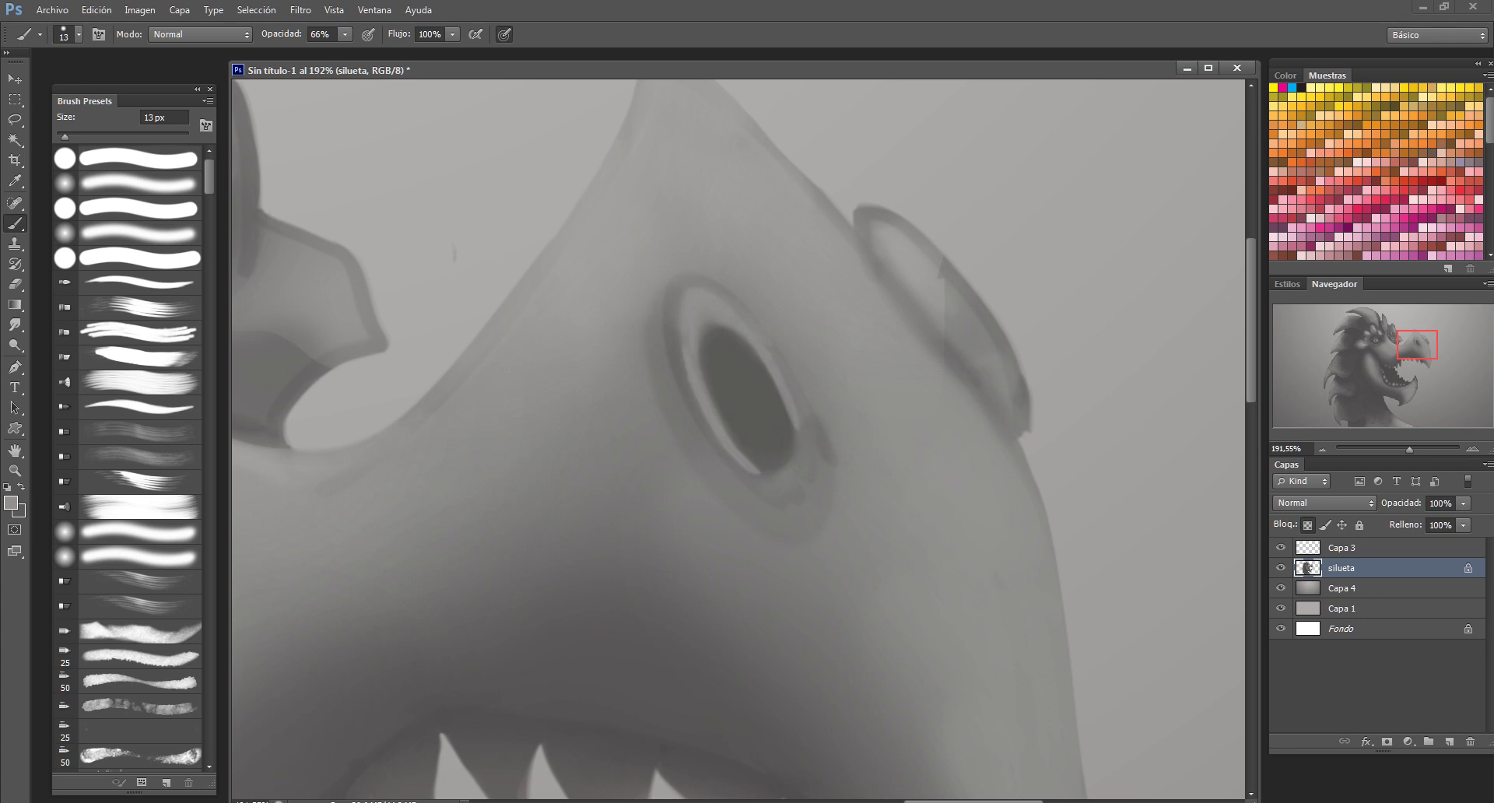
key(bracketright)
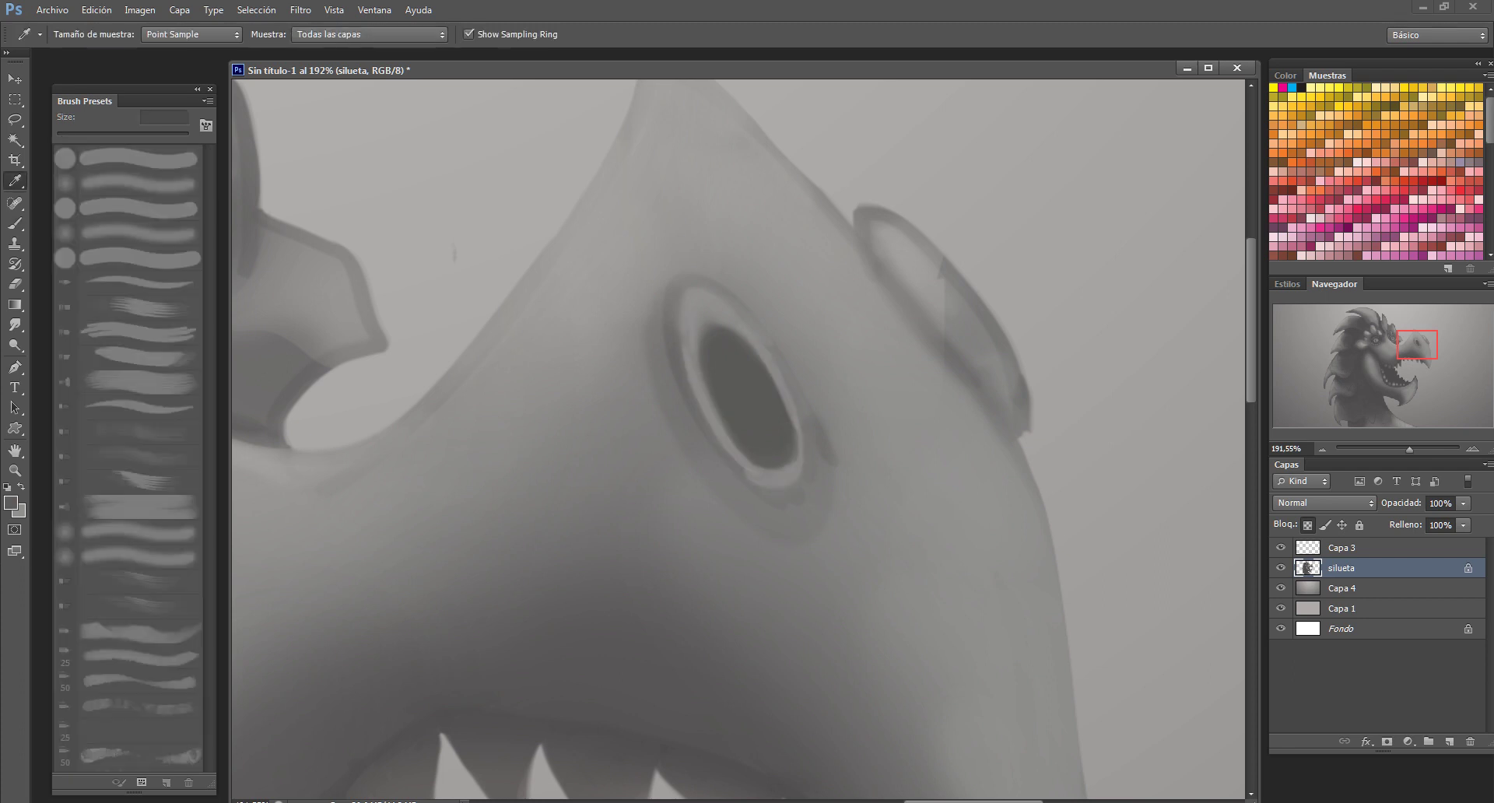
drag(823, 436, 712, 486)
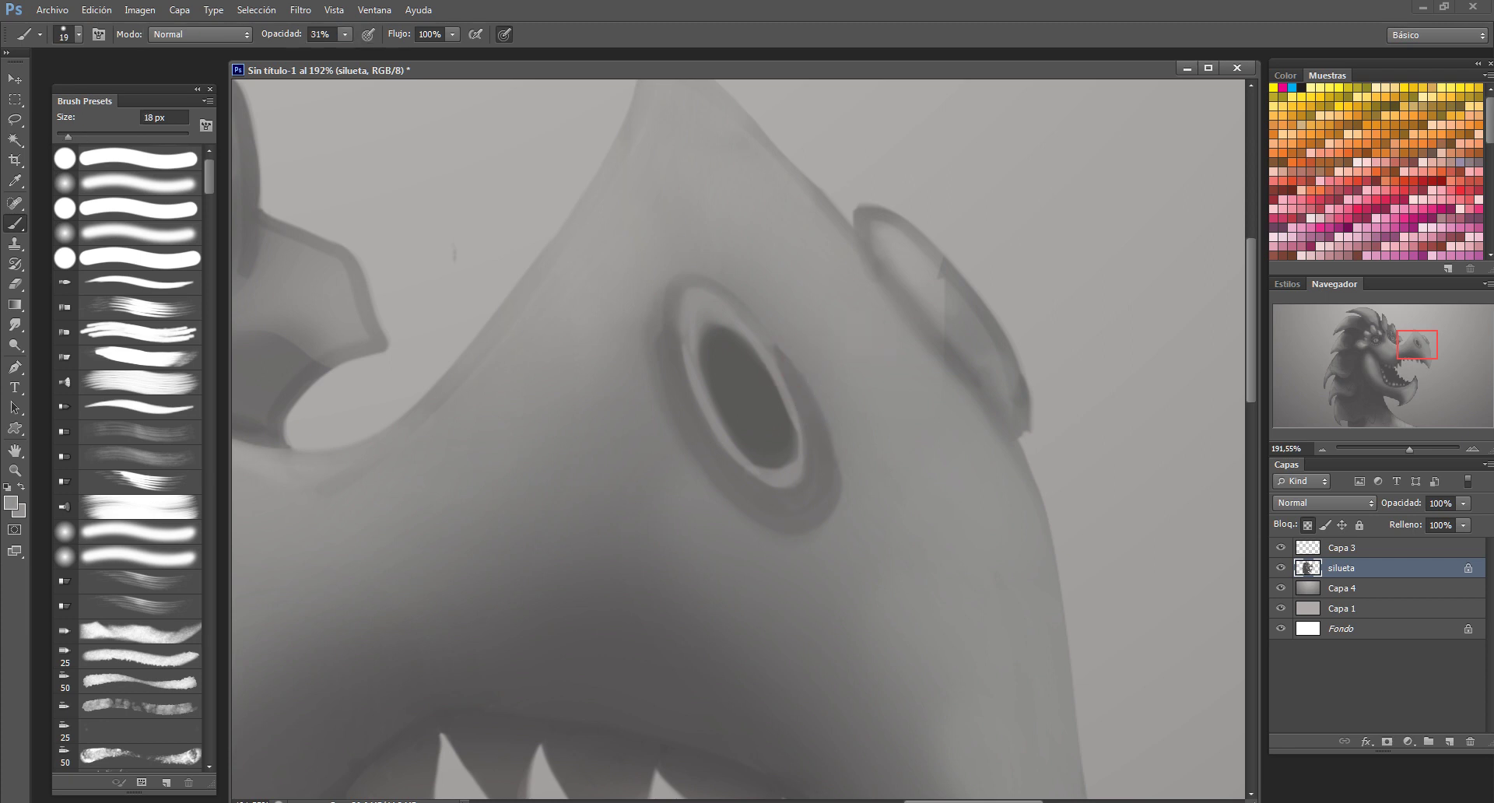
mouse_move(767, 335)
mouse_down()
mouse_move(813, 483)
mouse_move(793, 459)
mouse_up()
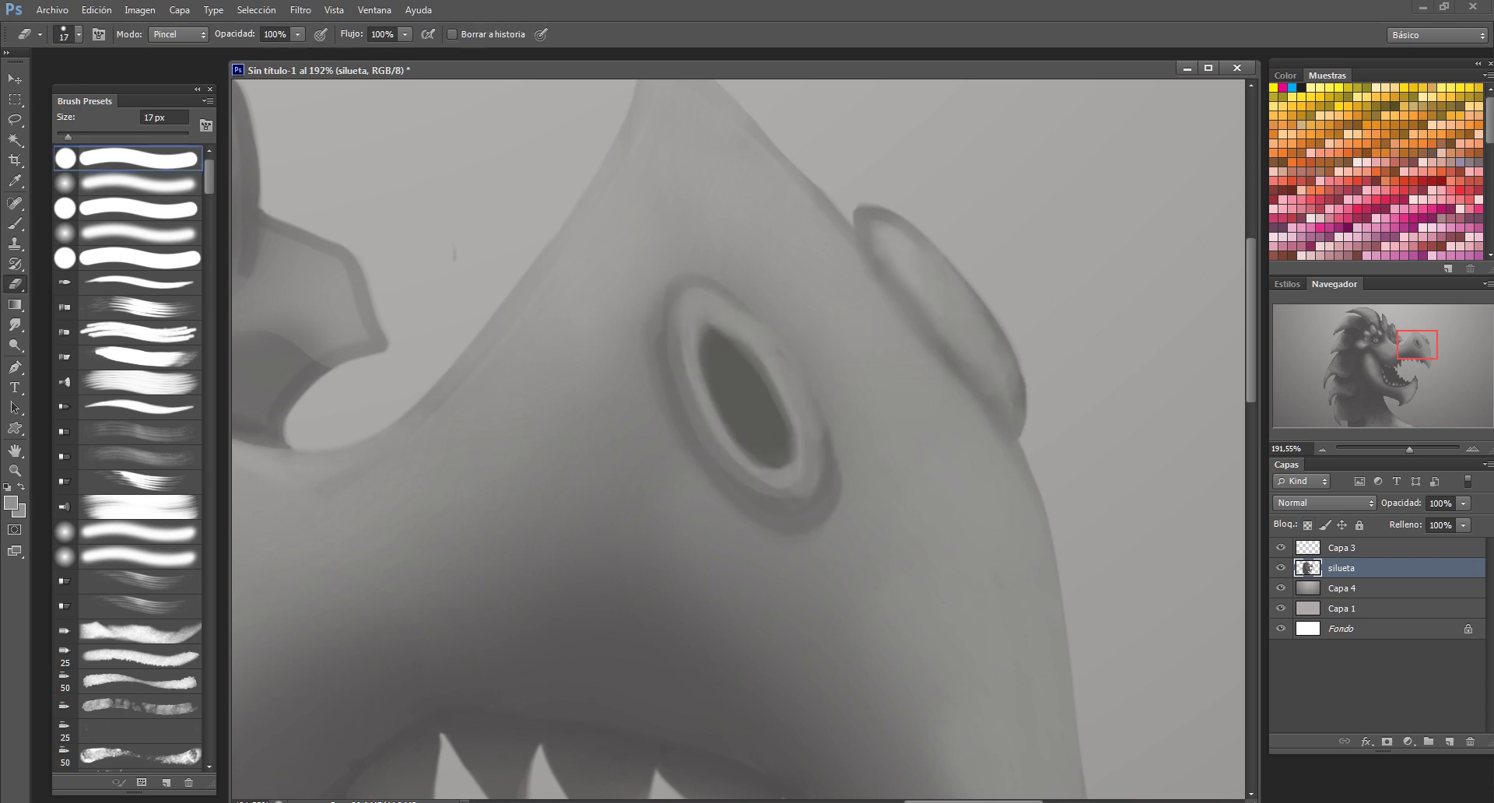
key(ctrl+minus)
key(ctrl+minus)
Set up the Smudge brush and move the view onto the dragon's near eye
key(r)
scroll(728, 425, up, 5)
right_click(497, 271)
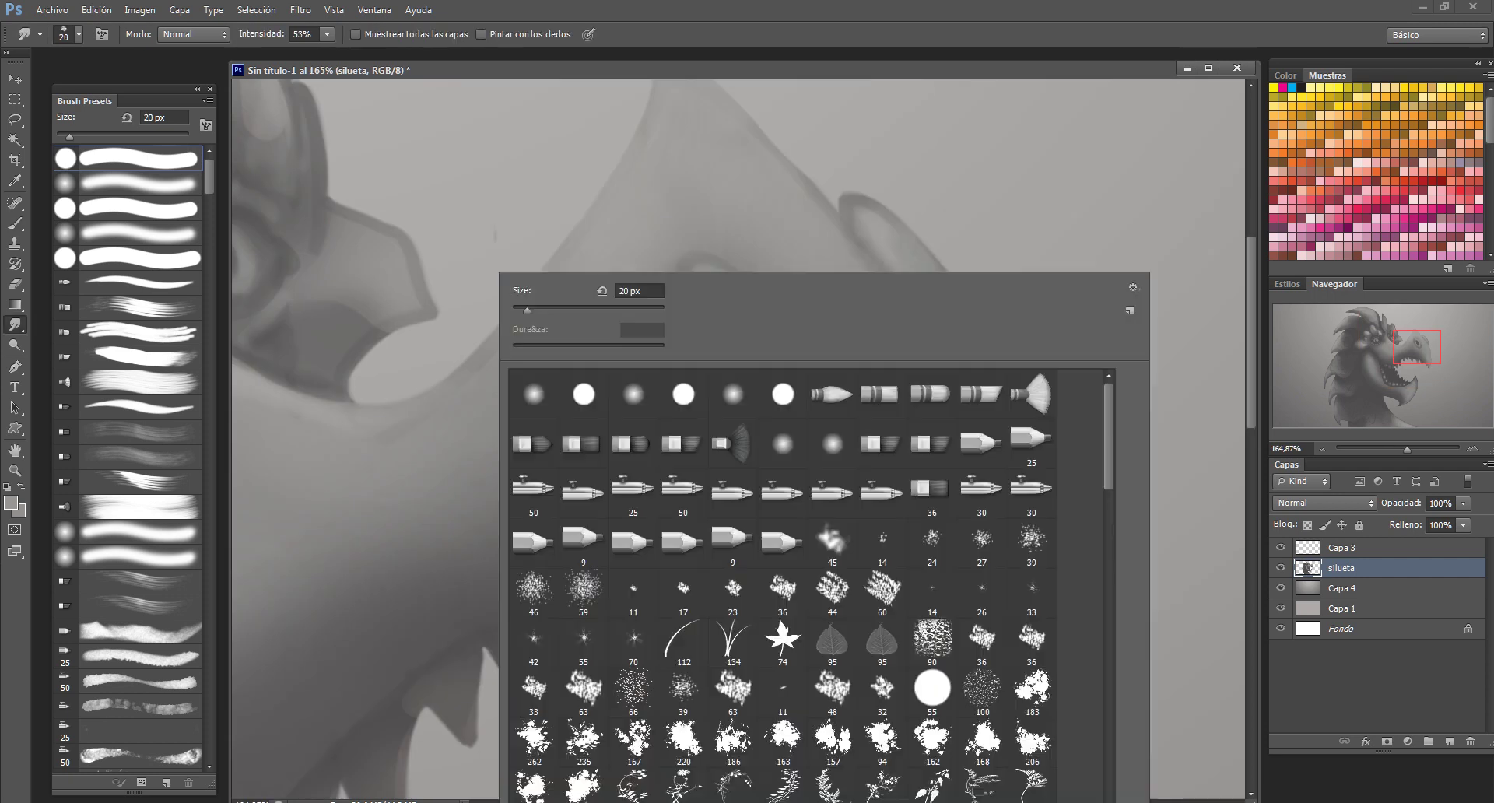
key(Escape)
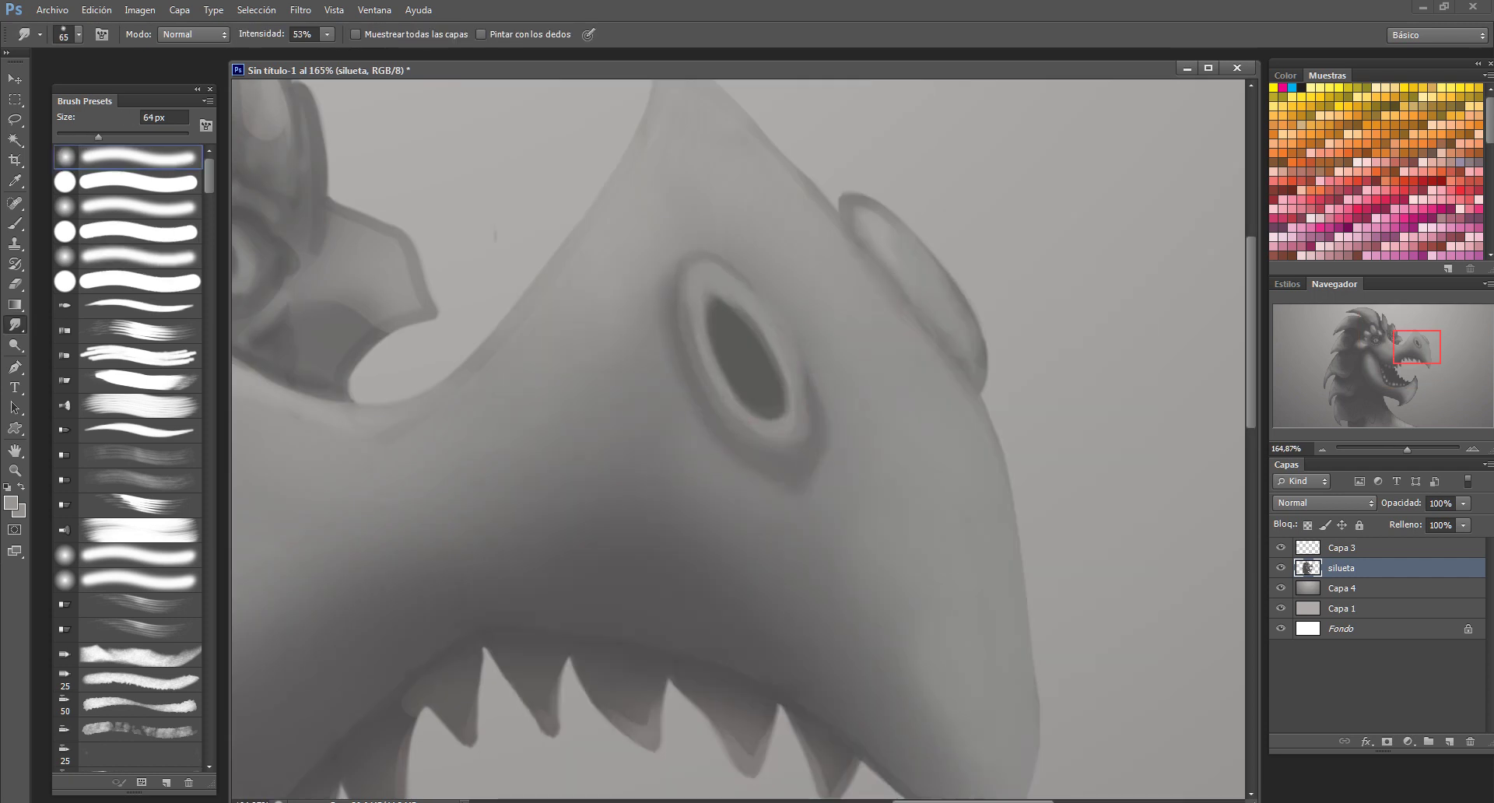
drag(389, 350, 973, 428)
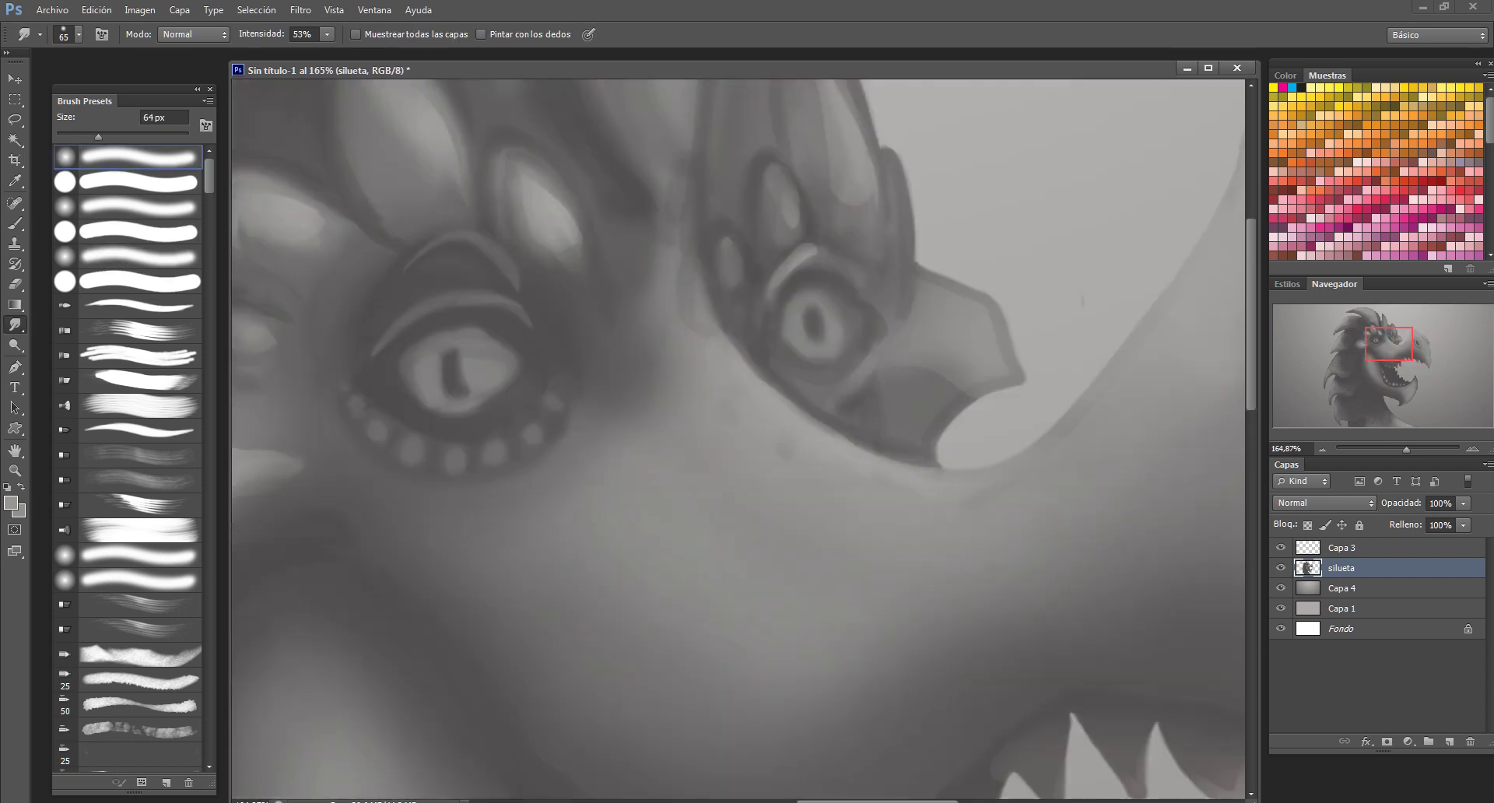
drag(98, 136, 69, 136)
mouse_move(862, 204)
mouse_down()
mouse_move(811, 352)
mouse_move(977, 537)
mouse_up()
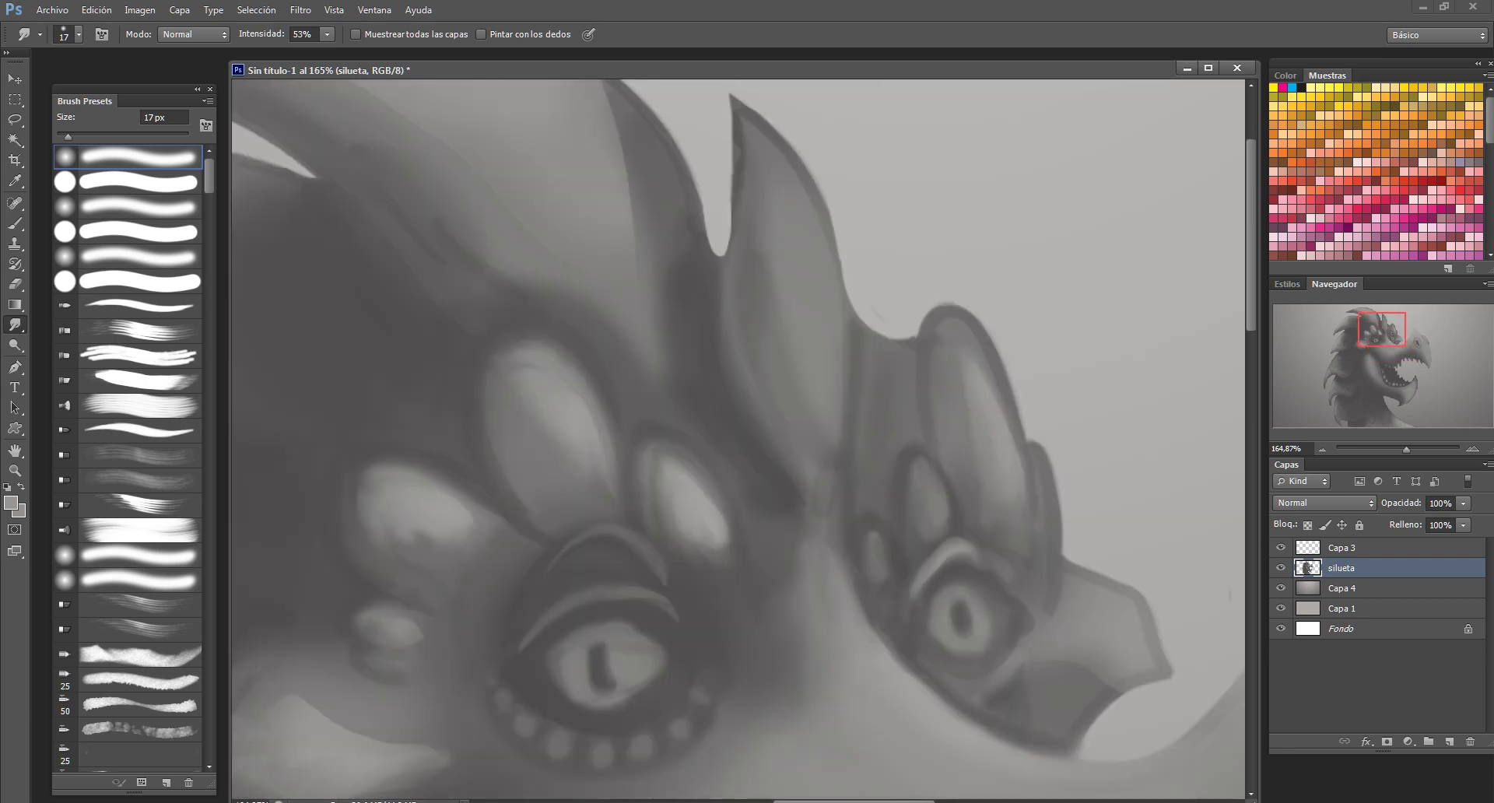
drag(779, 537, 976, 393)
drag(68, 137, 79, 137)
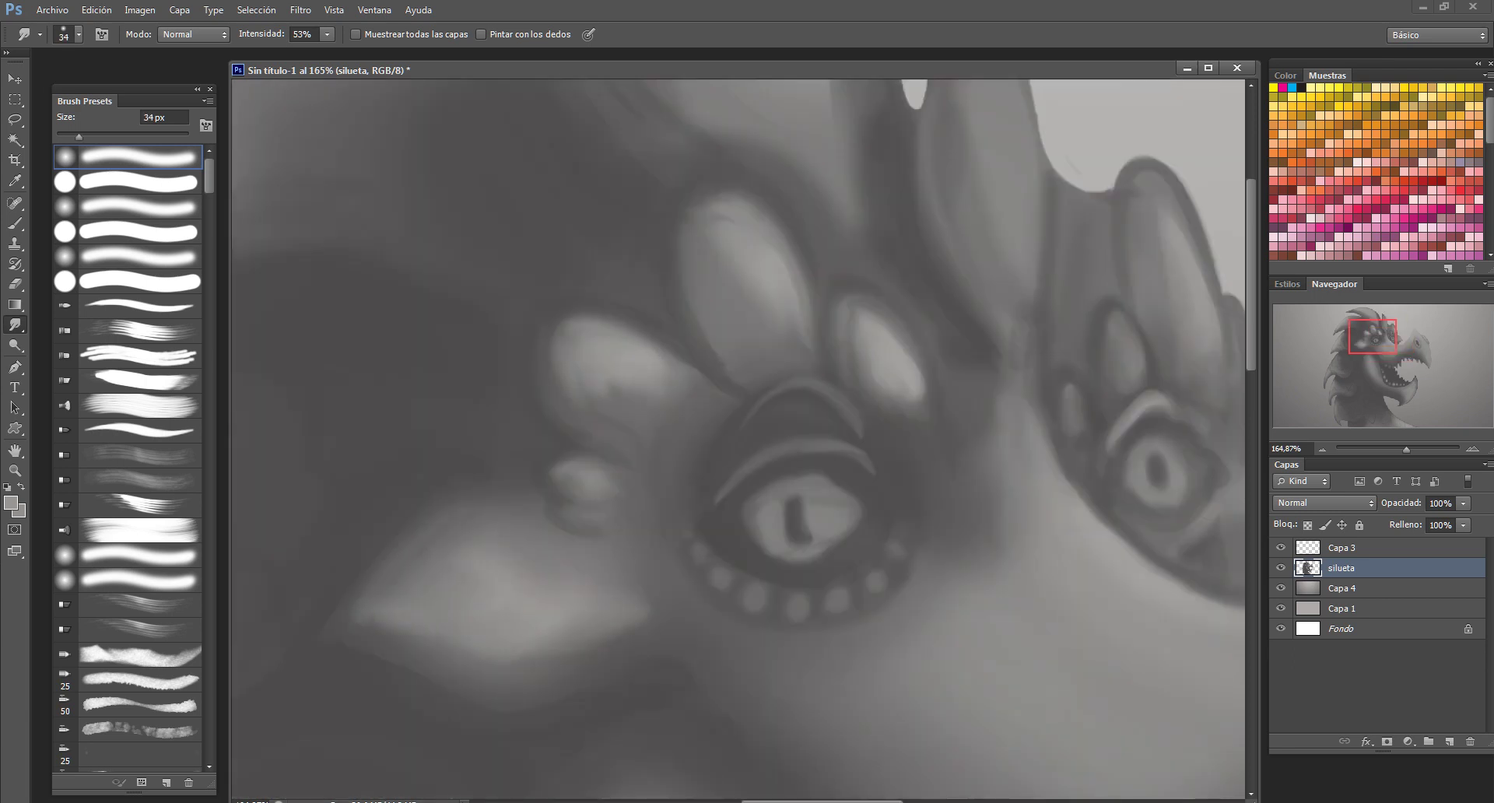
key(e)
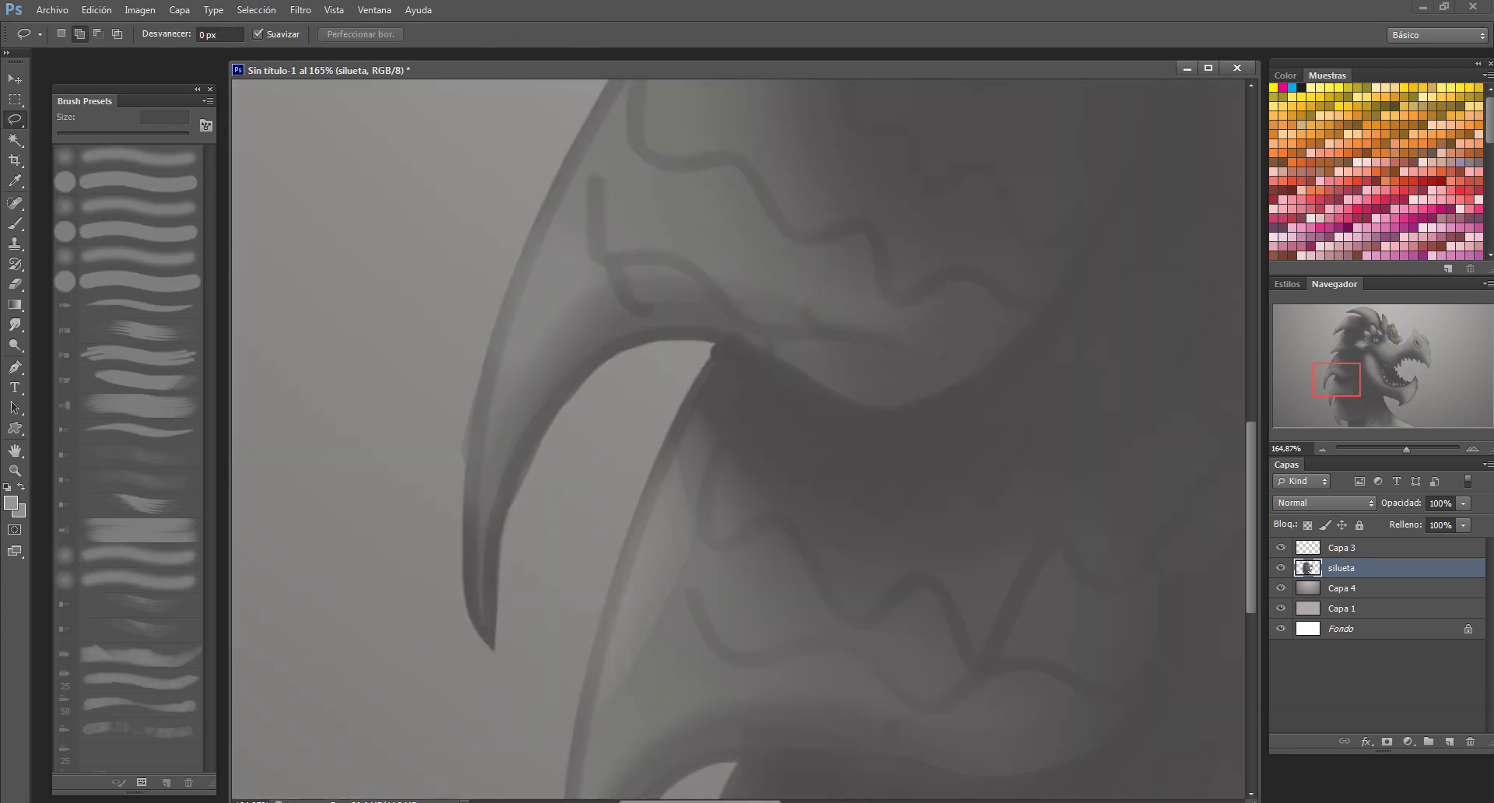
key(r)
key(ctrl+1)
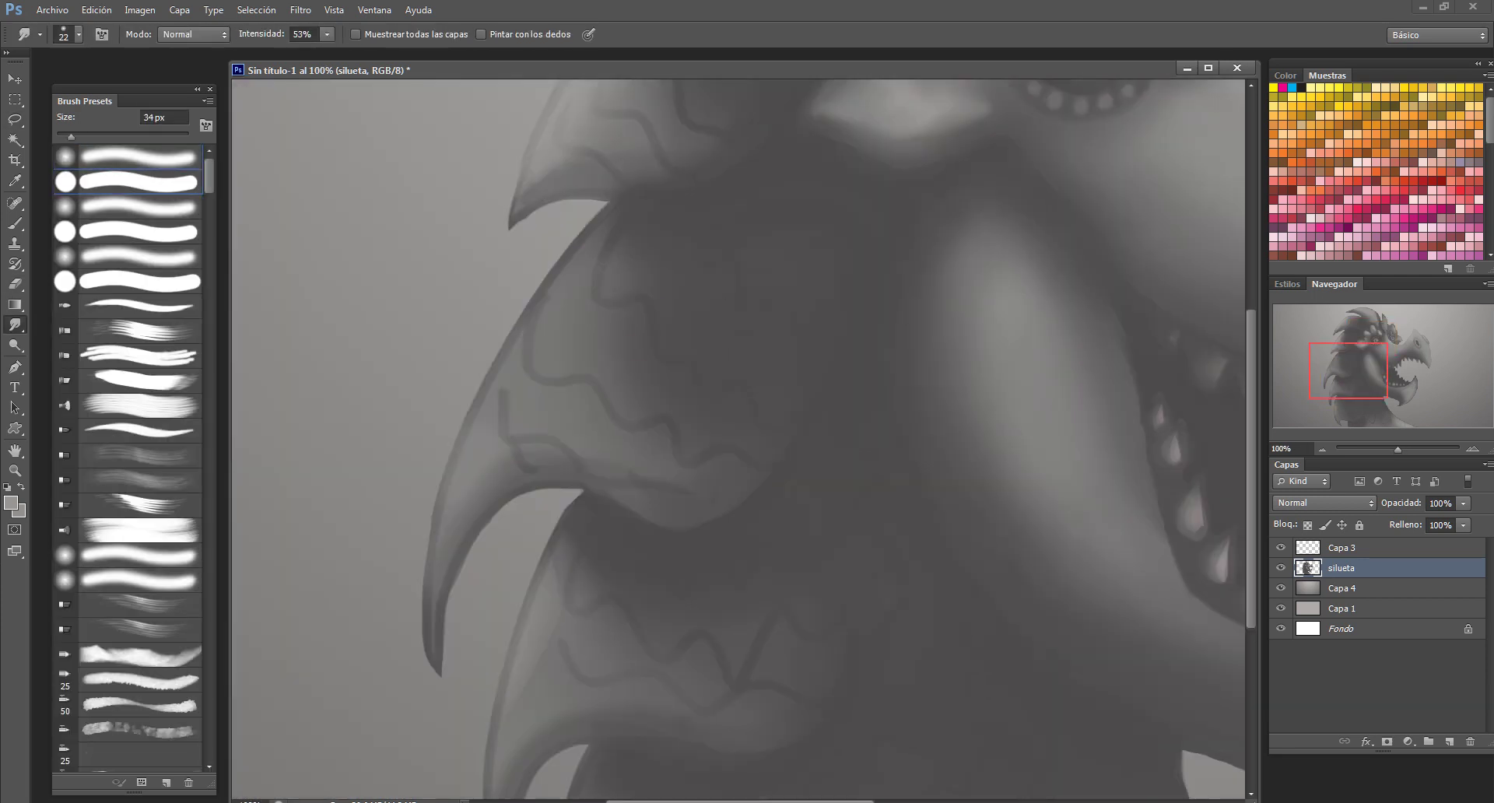
Enlarge the smudge brush and pan across the neck spikes, lower jaw and upper teeth
drag(740, 467, 697, 315)
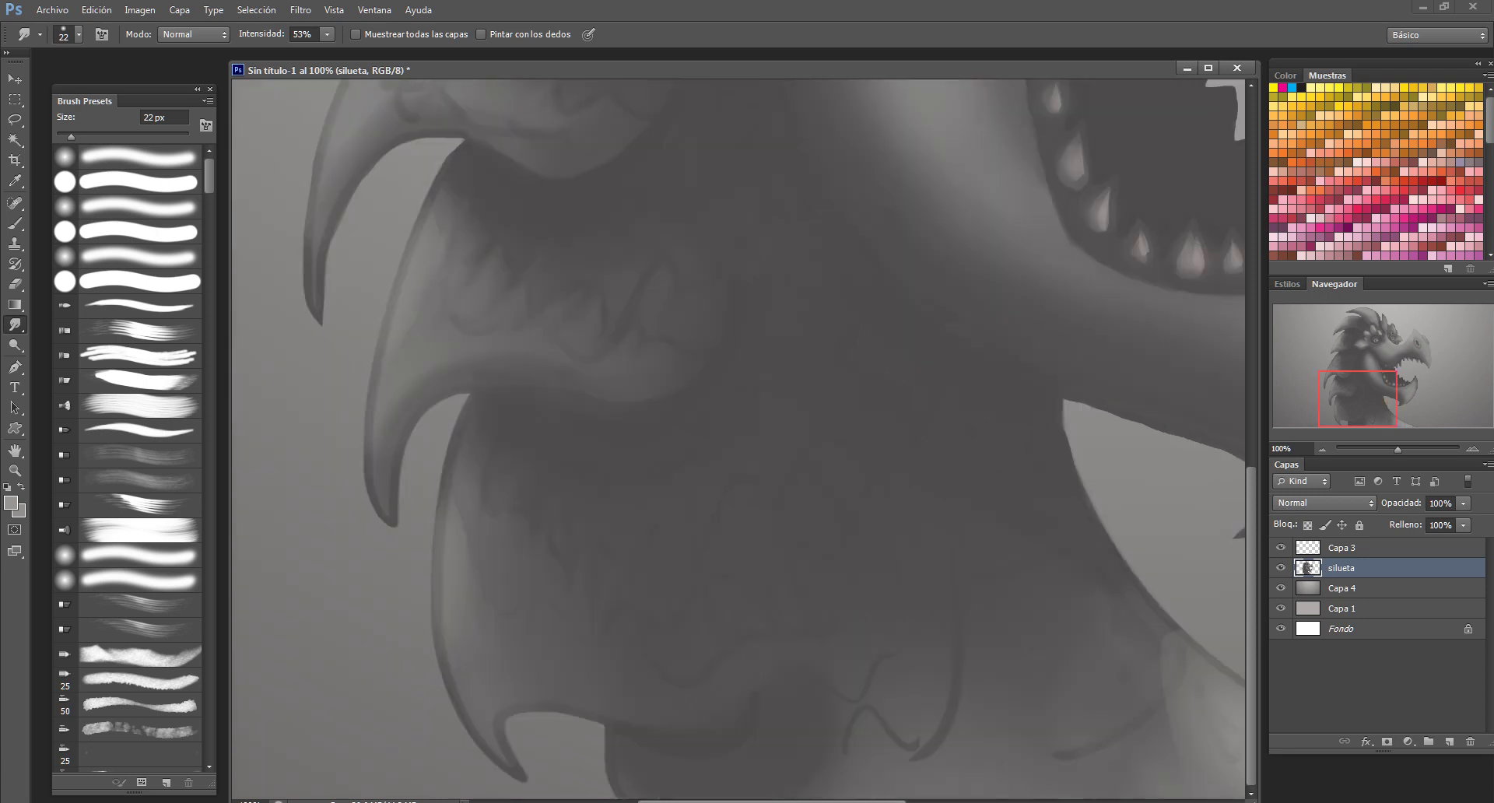
drag(1011, 467, 676, 467)
key(slash)
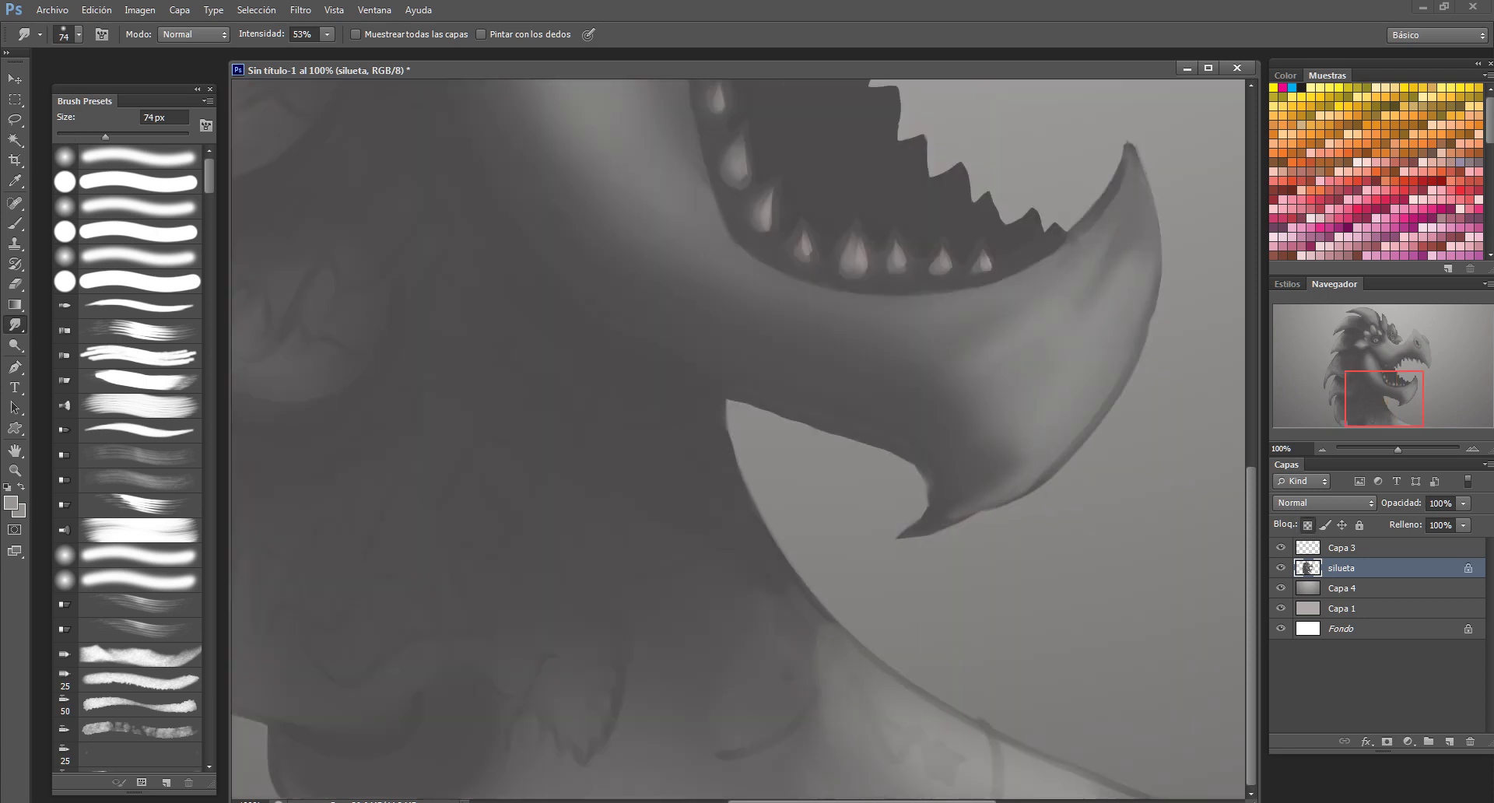
drag(856, 389, 700, 639)
scroll(1136, 295, up, 3)
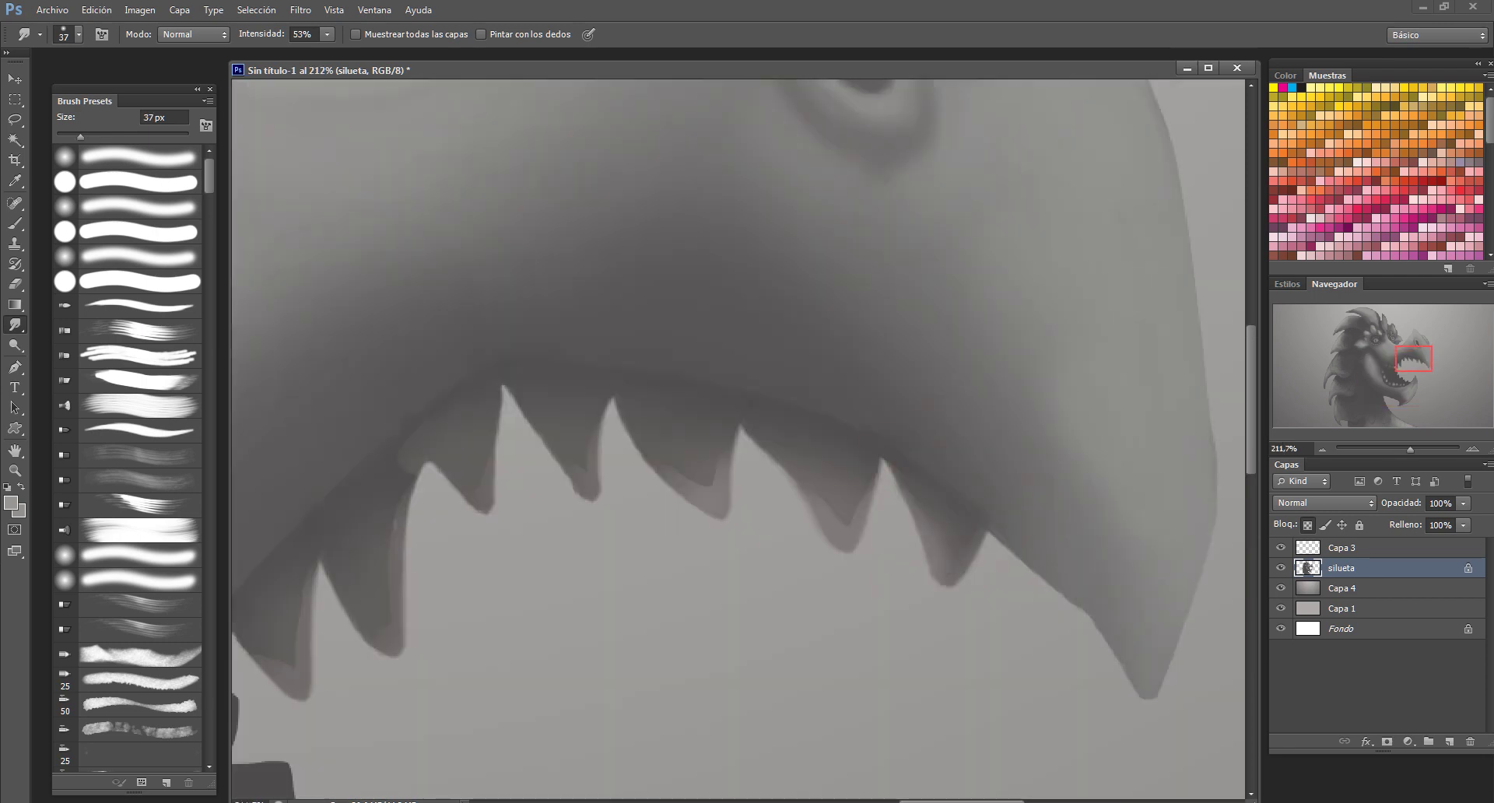
drag(700, 467, 1183, 163)
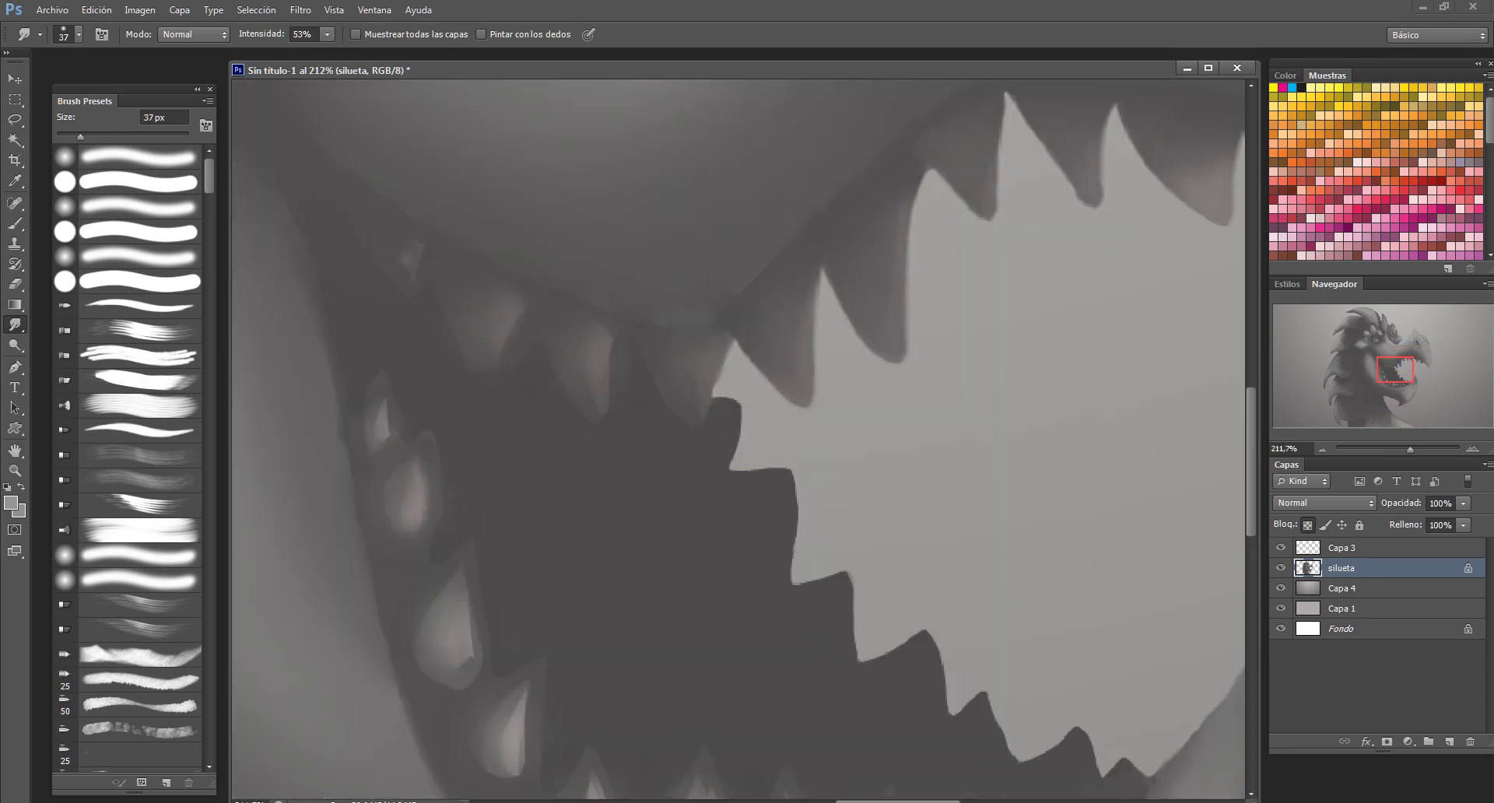
scroll(732, 467, down, 5)
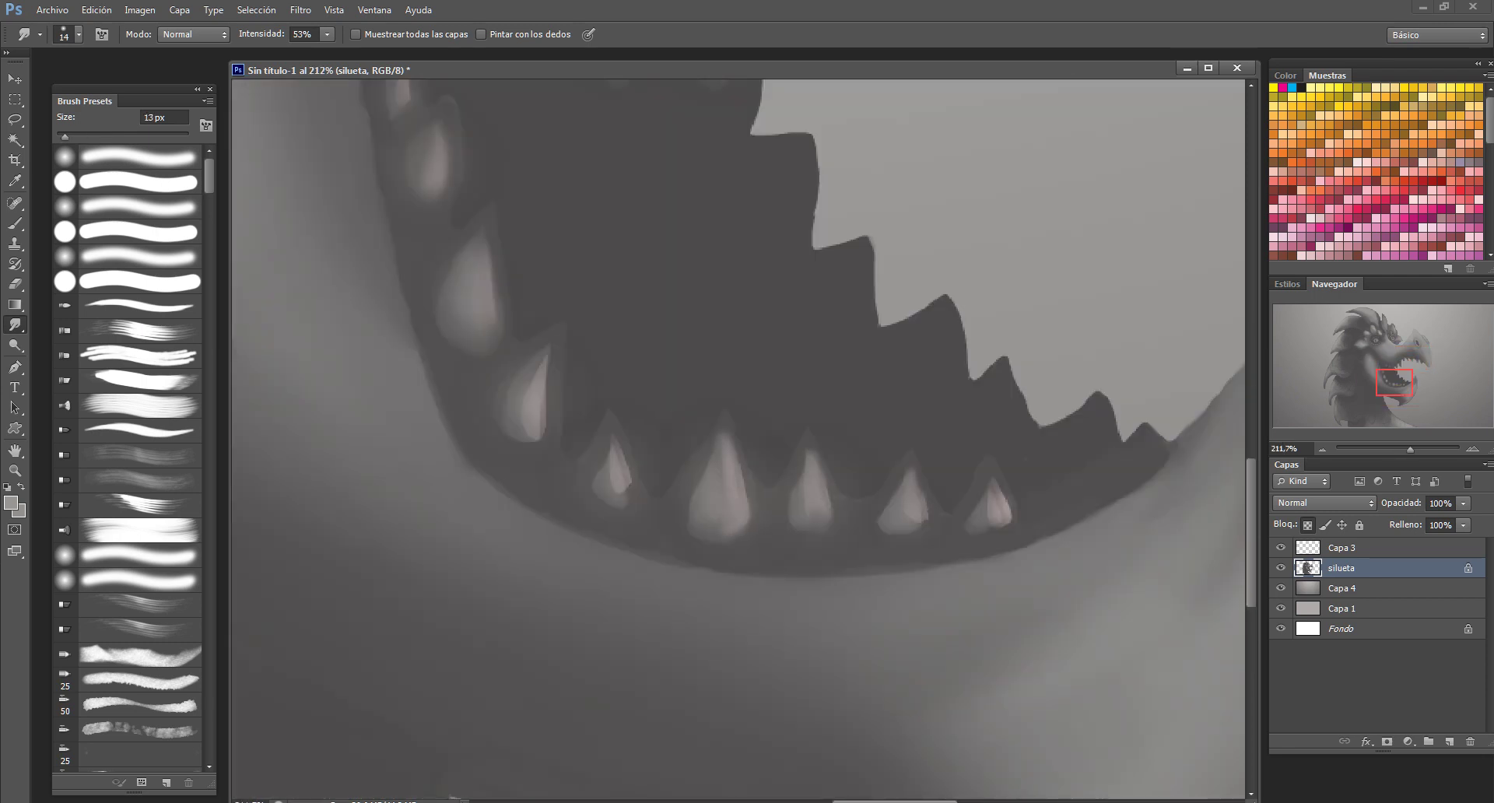
scroll(622, 485, down, 5)
Brighten the dragon's iris with the Dodge tool
key(o)
scroll(591, 327, up, 4)
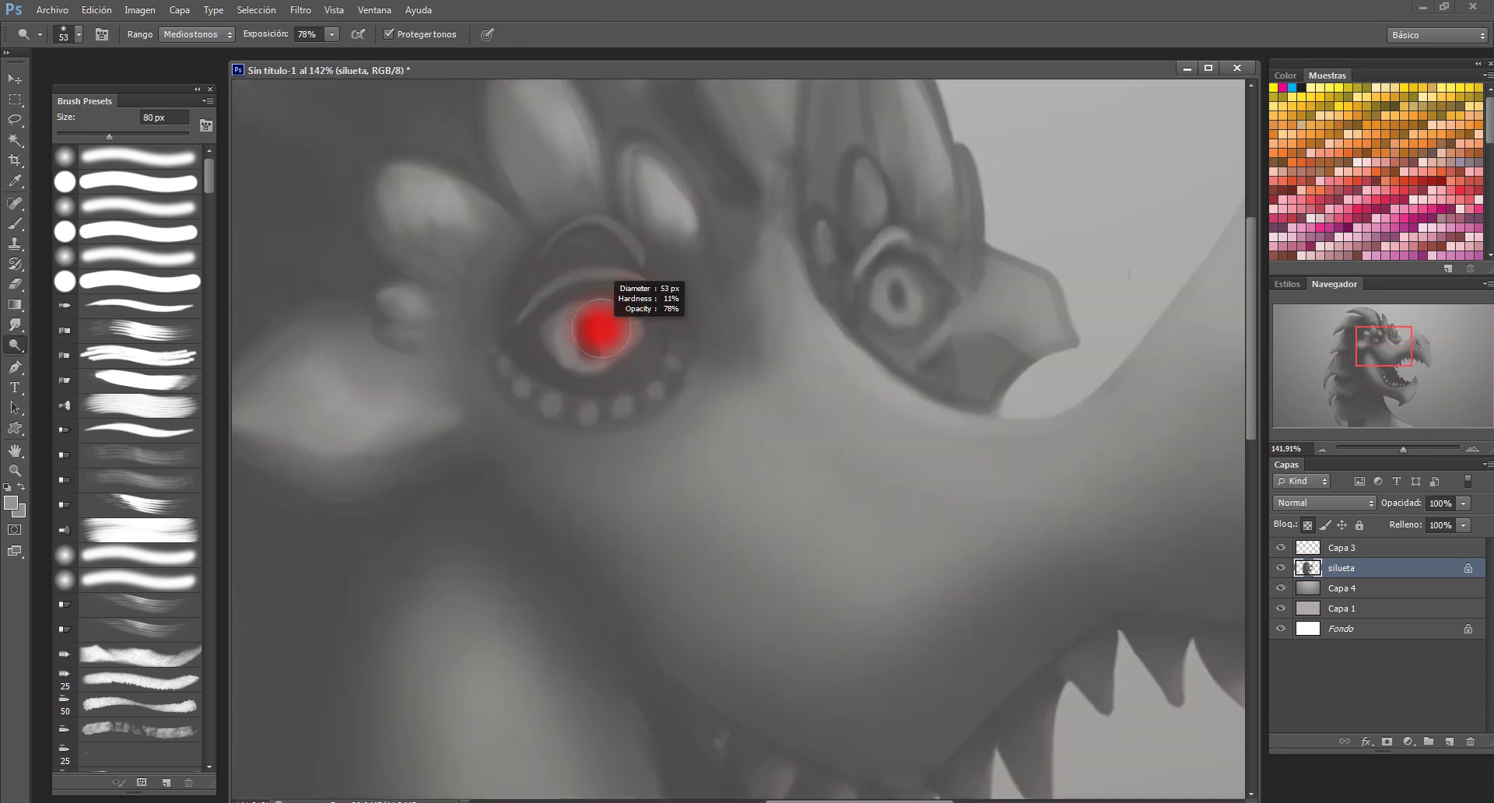
drag(903, 295, 922, 308)
key(b)
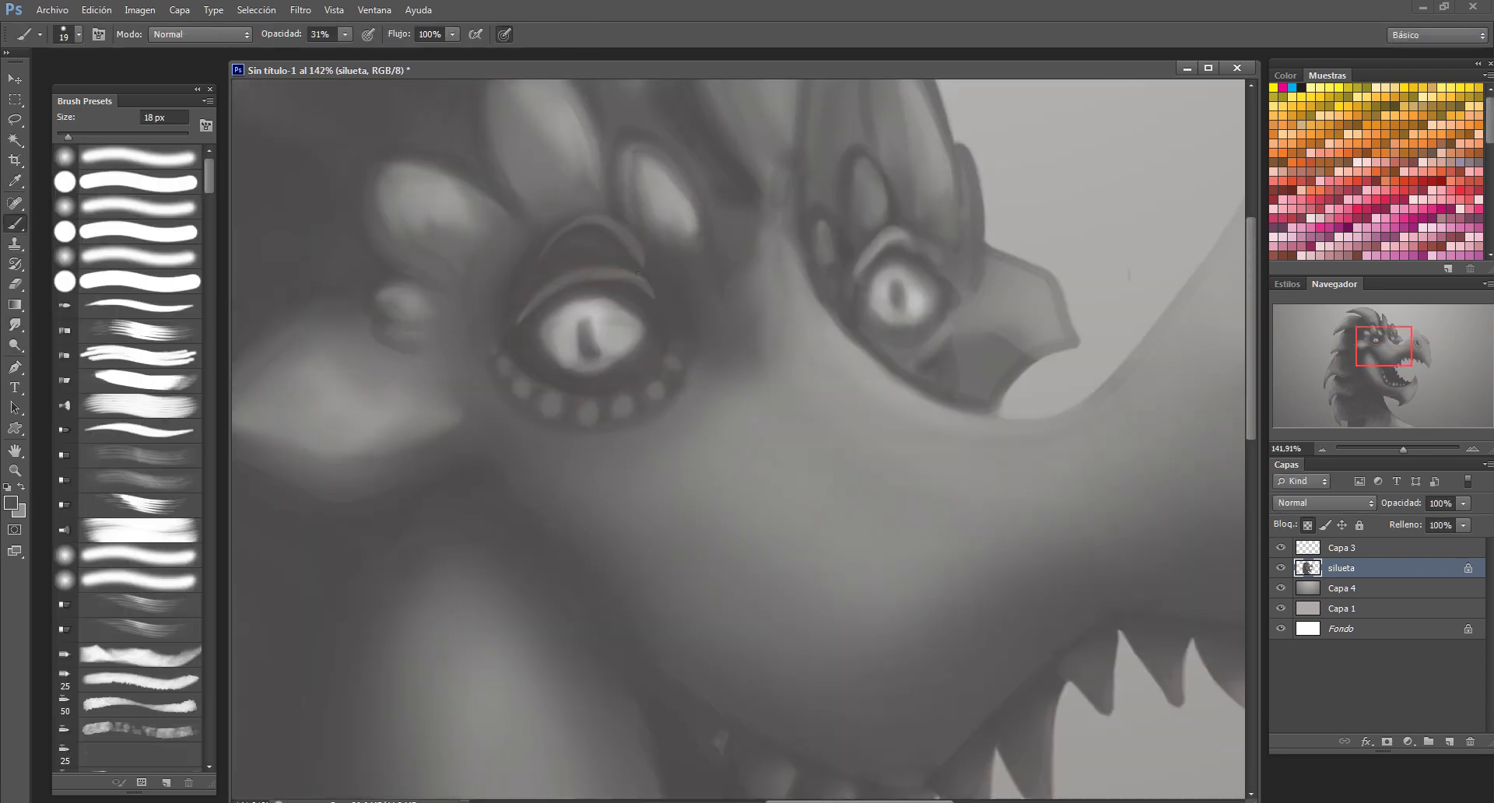
key(o)
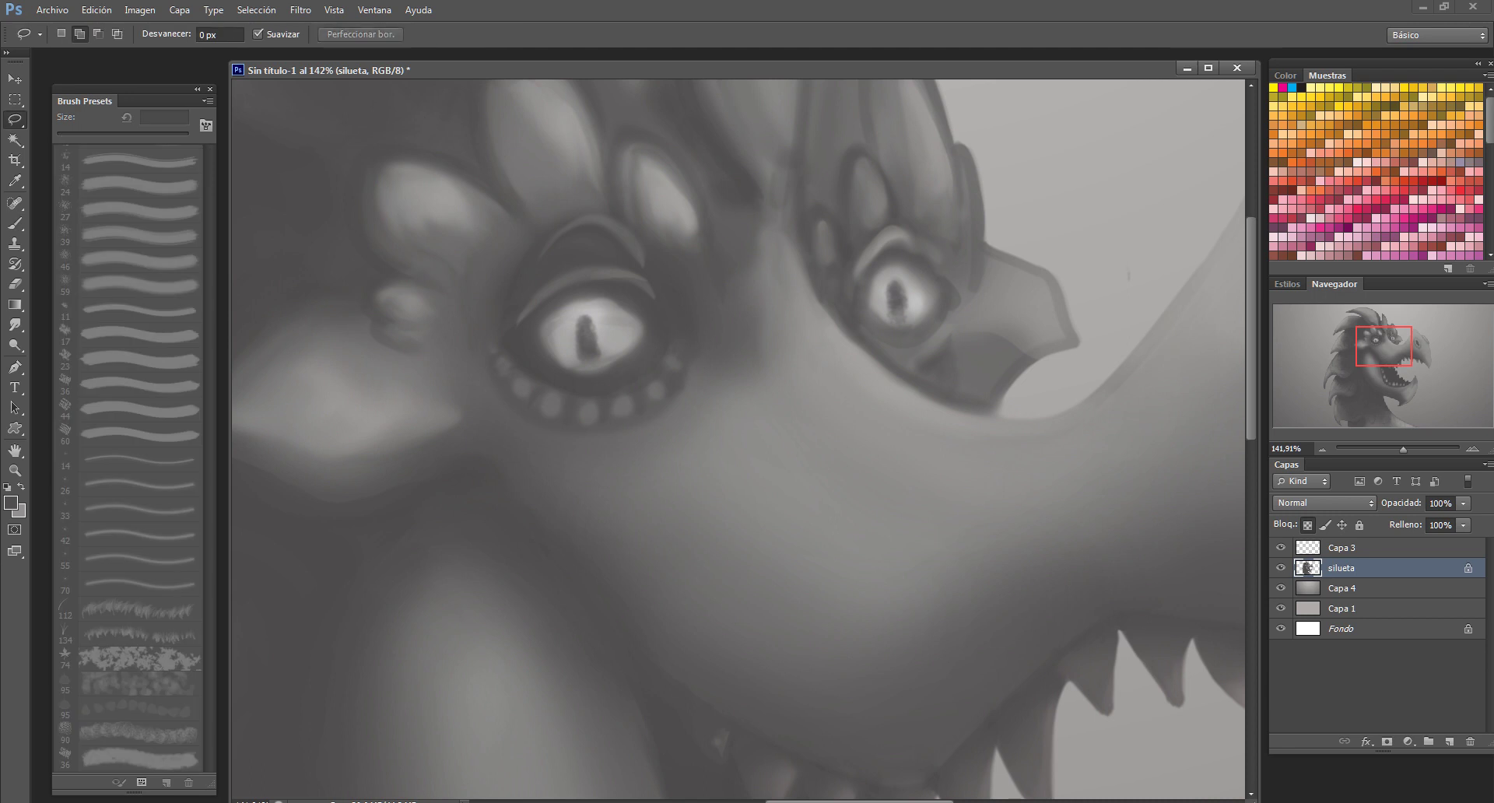
scroll(906, 286, down, 5)
Add a new layer, Capa 5, clipped to the silueta layer
click(1449, 742)
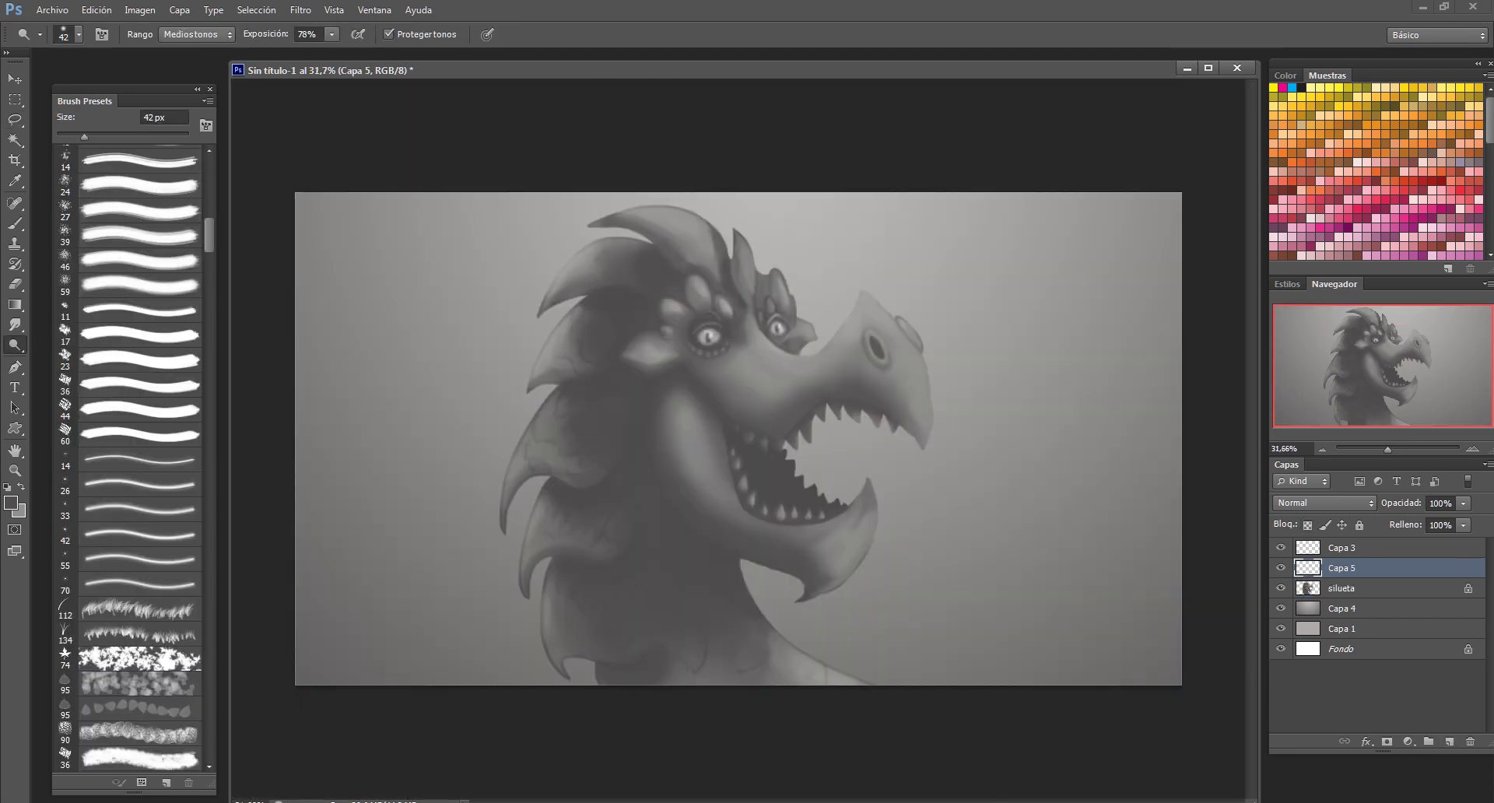
right_click(1355, 568)
click(1323, 224)
Draw a green-to-yellow gradient across the dragon on the clipped layer
key(g)
click(84, 34)
scroll(132, 179, down, 2)
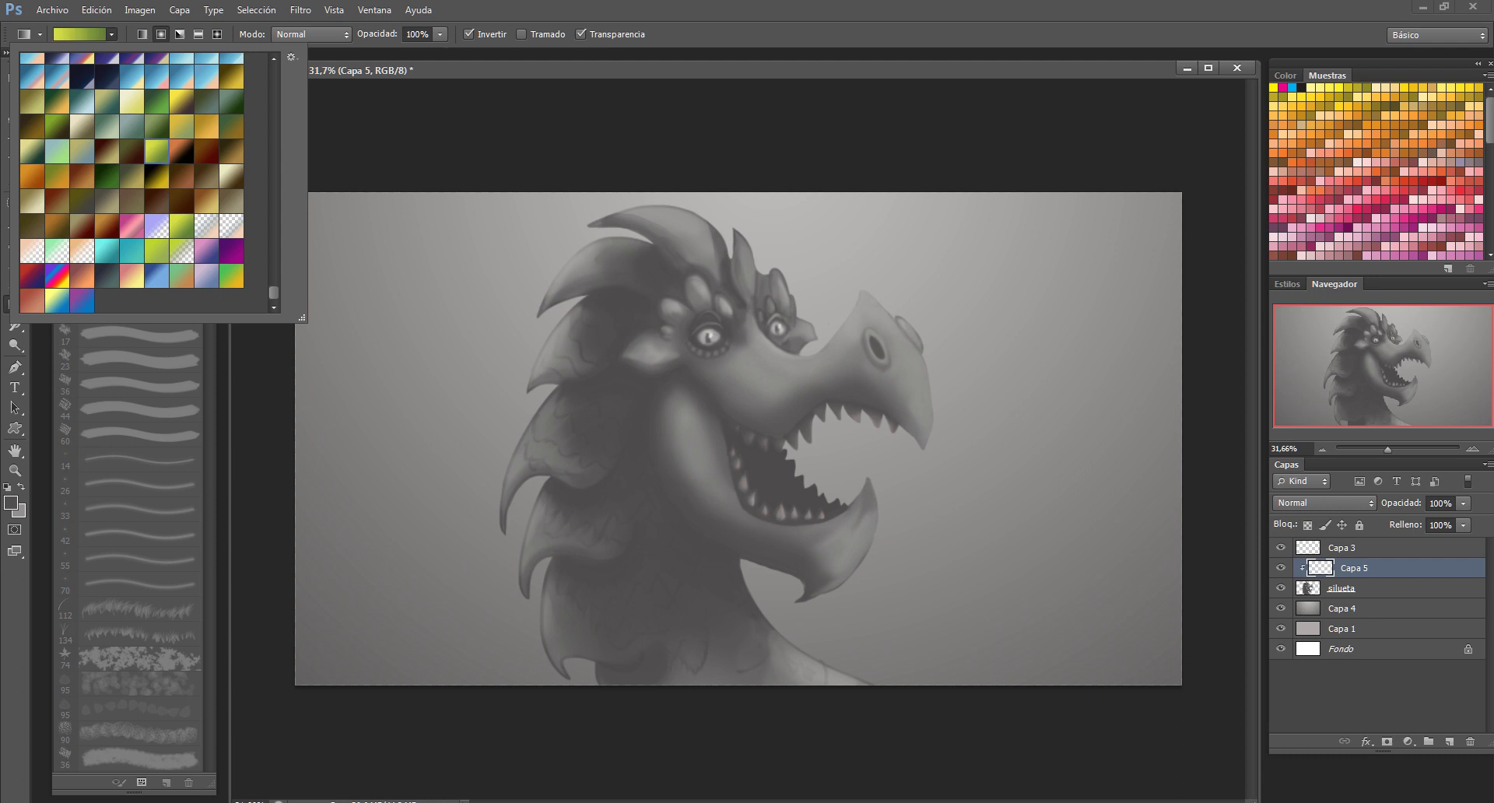
click(84, 34)
click(1378, 377)
click(111, 34)
double_click(232, 275)
drag(728, 414, 787, 322)
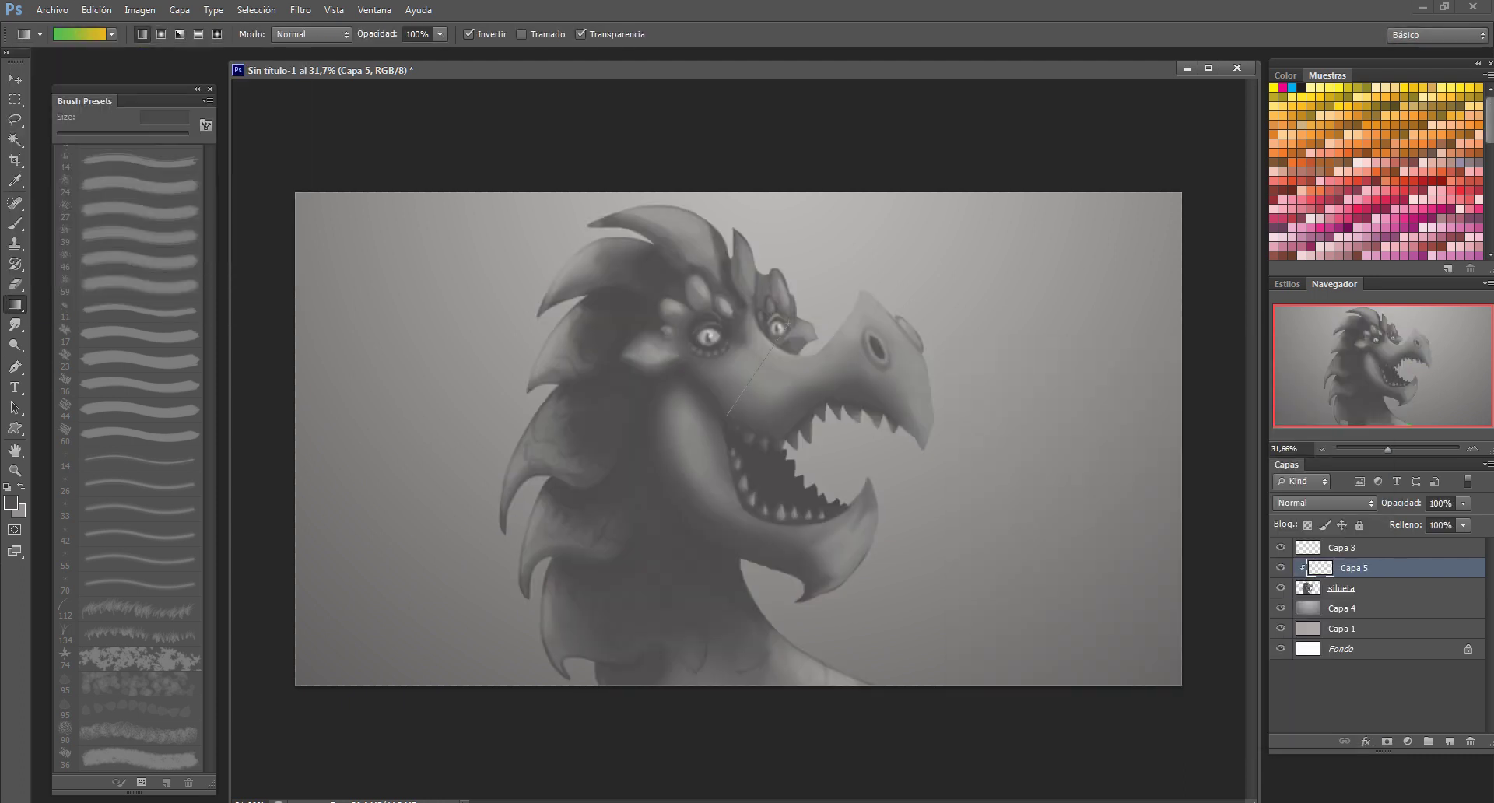
drag(700, 498, 700, 365)
drag(607, 498, 747, 366)
drag(638, 529, 770, 358)
Set Capa 5 to Oscurecer blending at 74% and add Capa 6 below silueta
click(1323, 502)
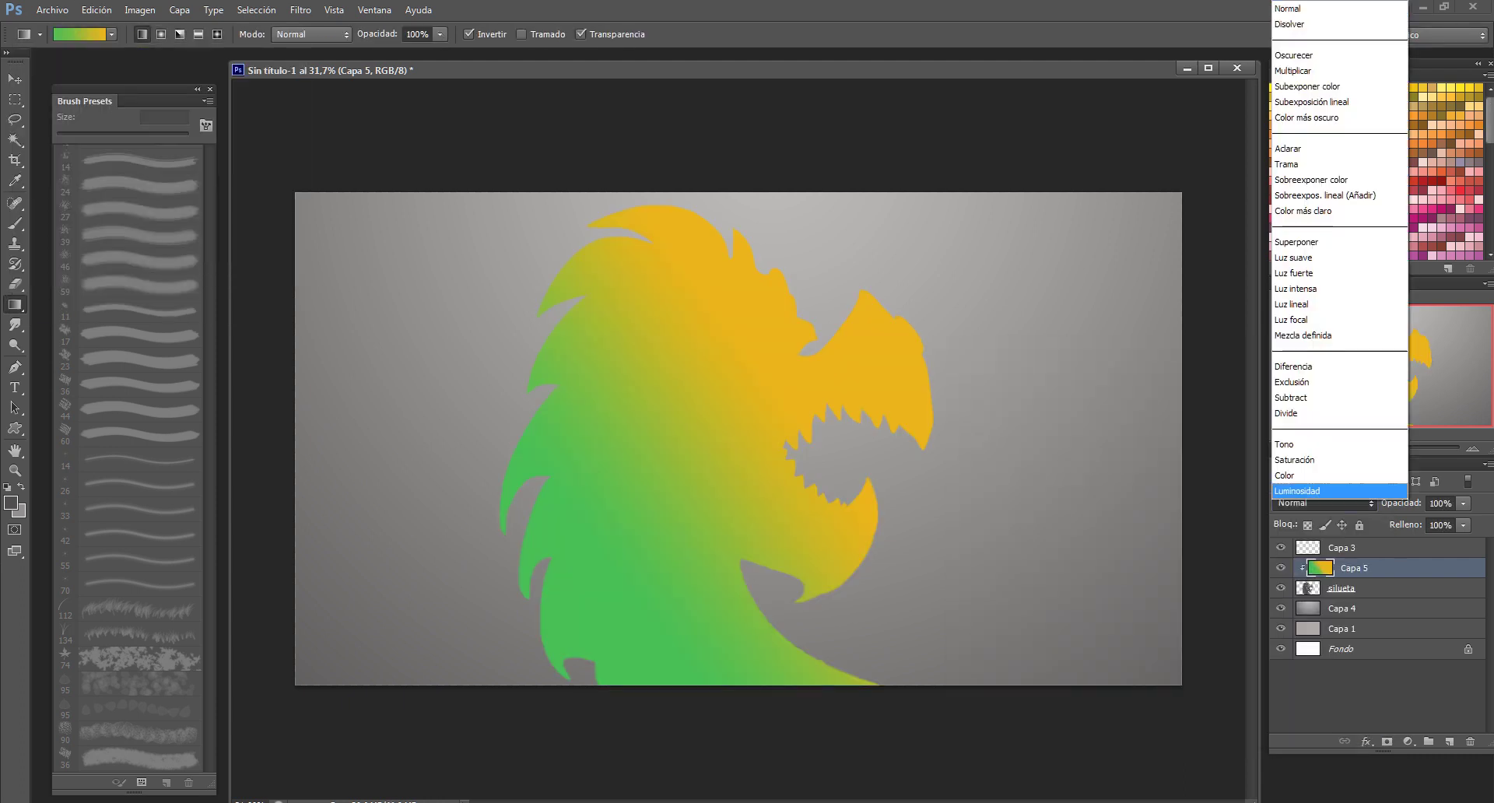
scroll(1323, 503, up, 7)
scroll(1323, 503, up, 6)
scroll(1323, 503, up, 6)
scroll(1323, 503, up, 5)
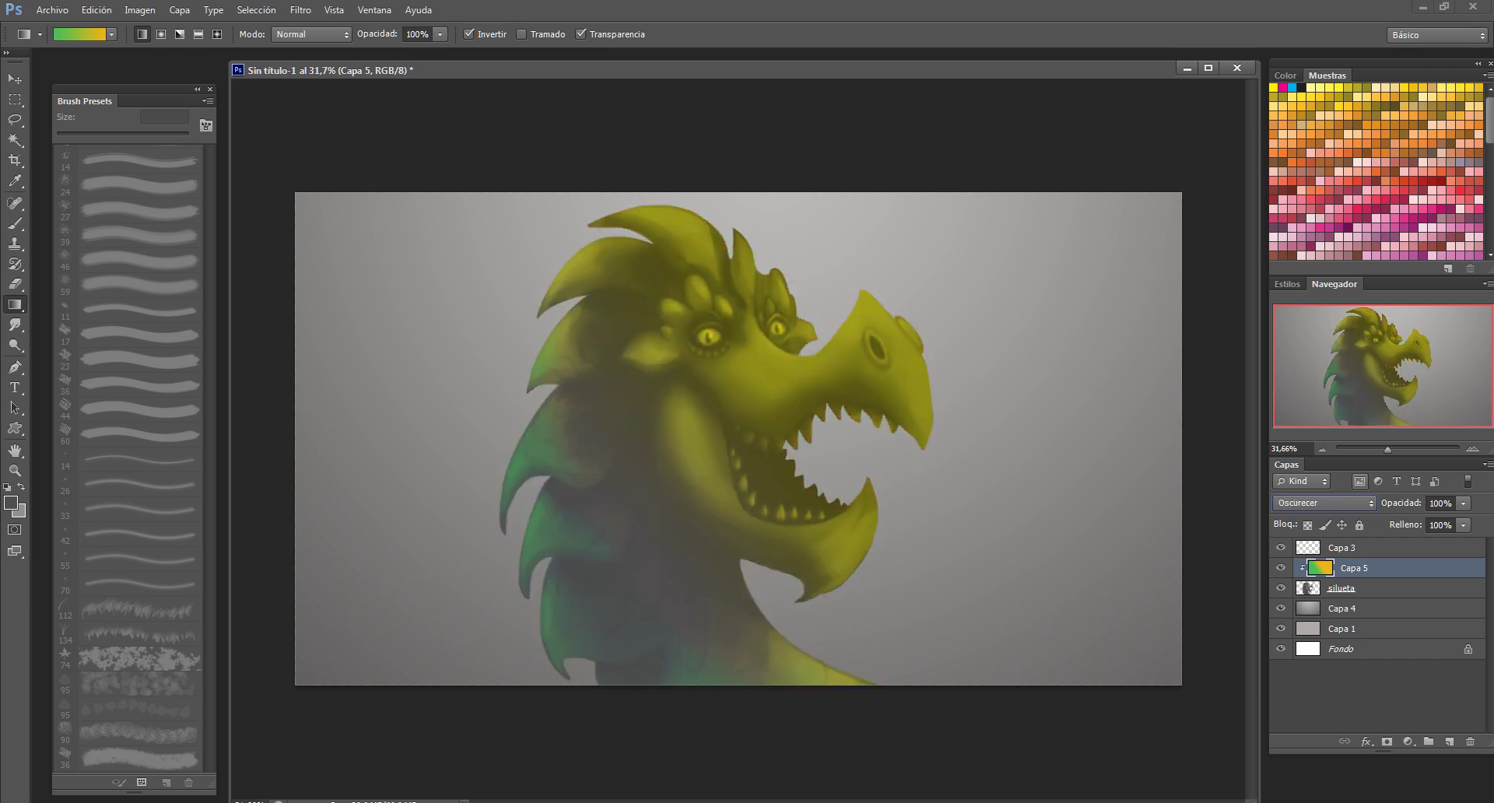
scroll(1323, 503, down, 3)
scroll(1323, 503, down, 3)
scroll(1323, 503, down, 3)
scroll(1323, 503, down, 3)
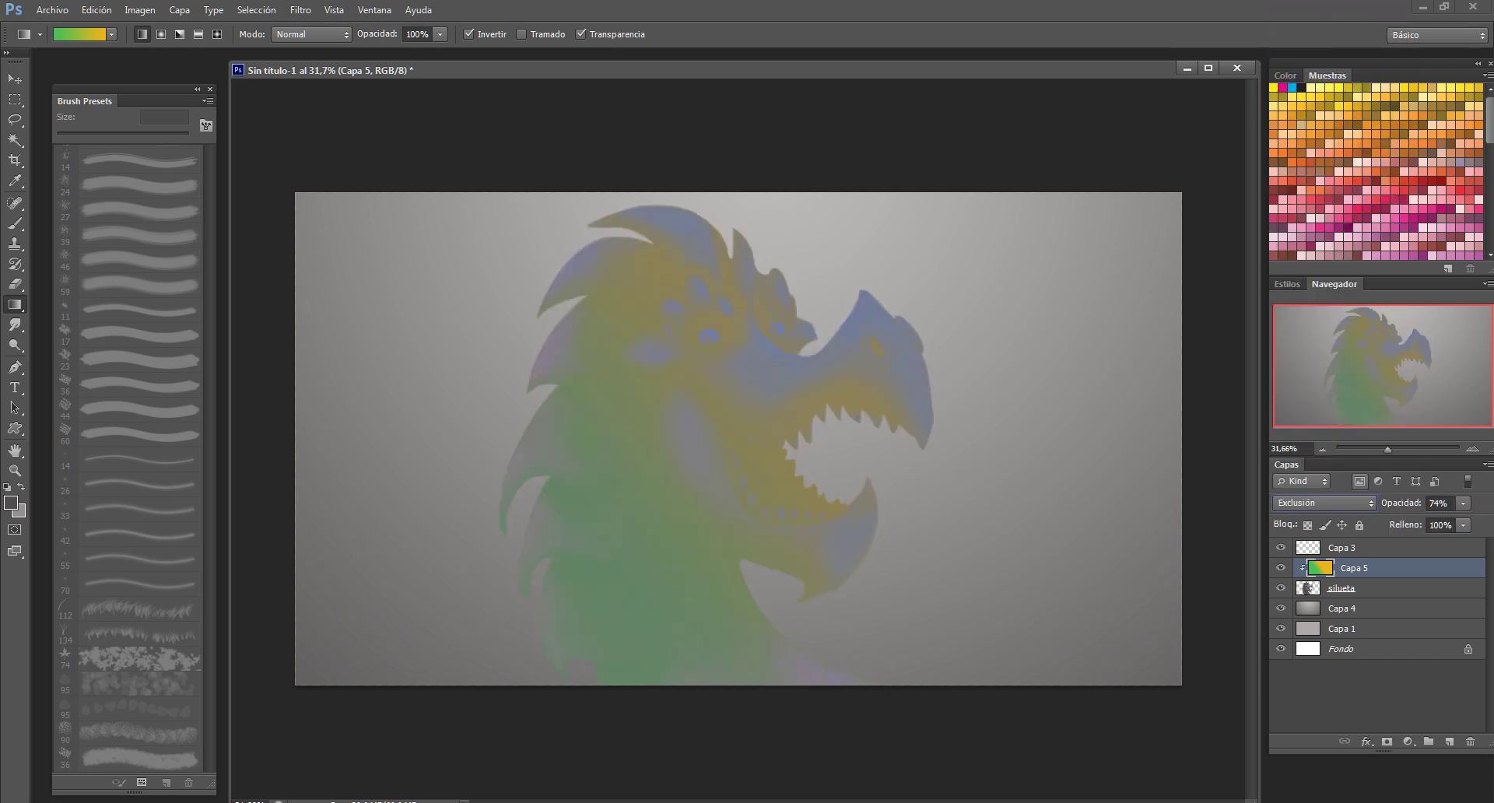
scroll(1323, 503, up, 8)
scroll(1323, 503, up, 7)
key(shift+plus)
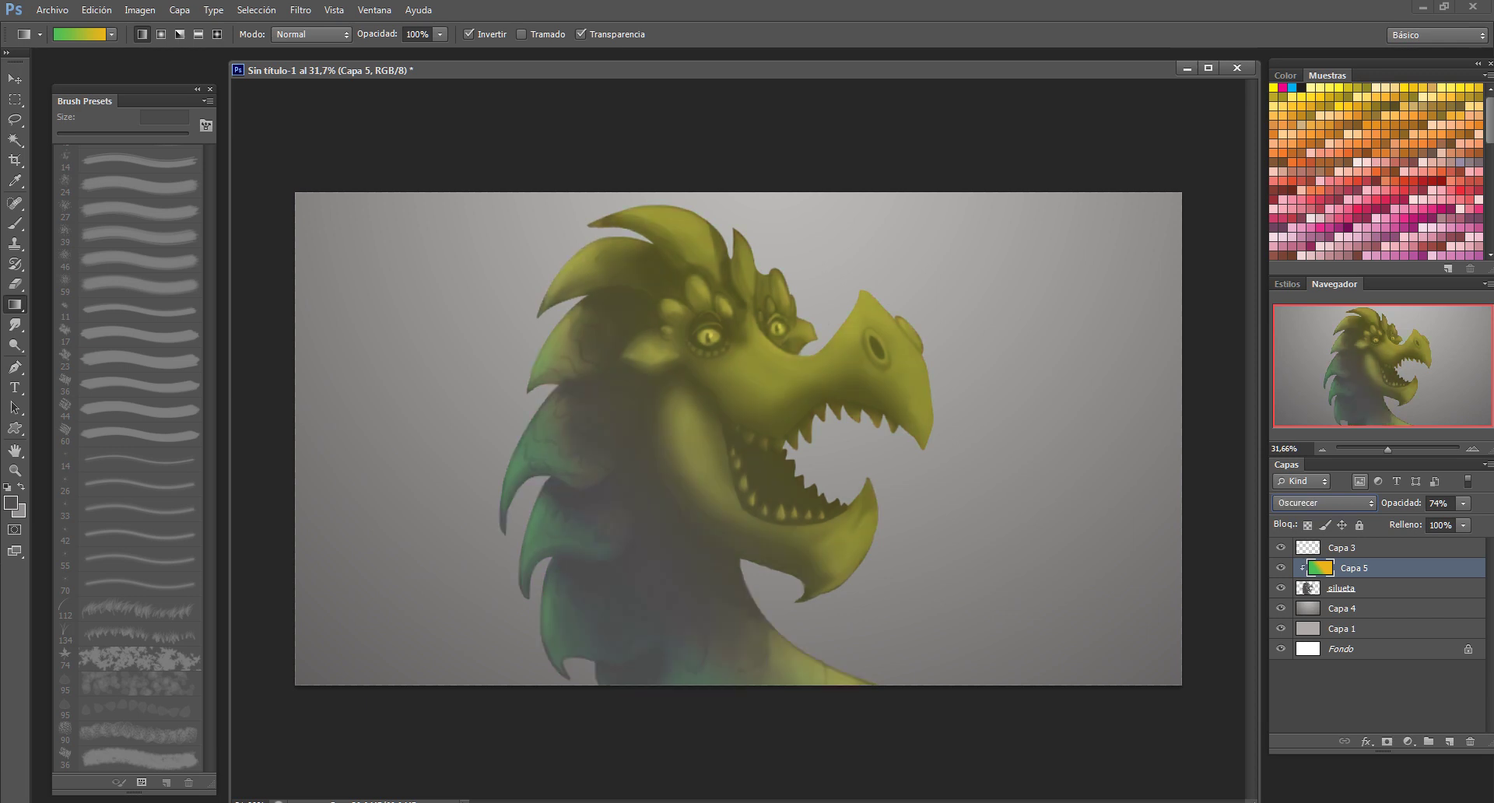
key(shift+plus)
key(shift+plus)
key(ctrl+shift+alt+n)
Fill Capa 6 with a cyan radial gradient for the background
click(111, 34)
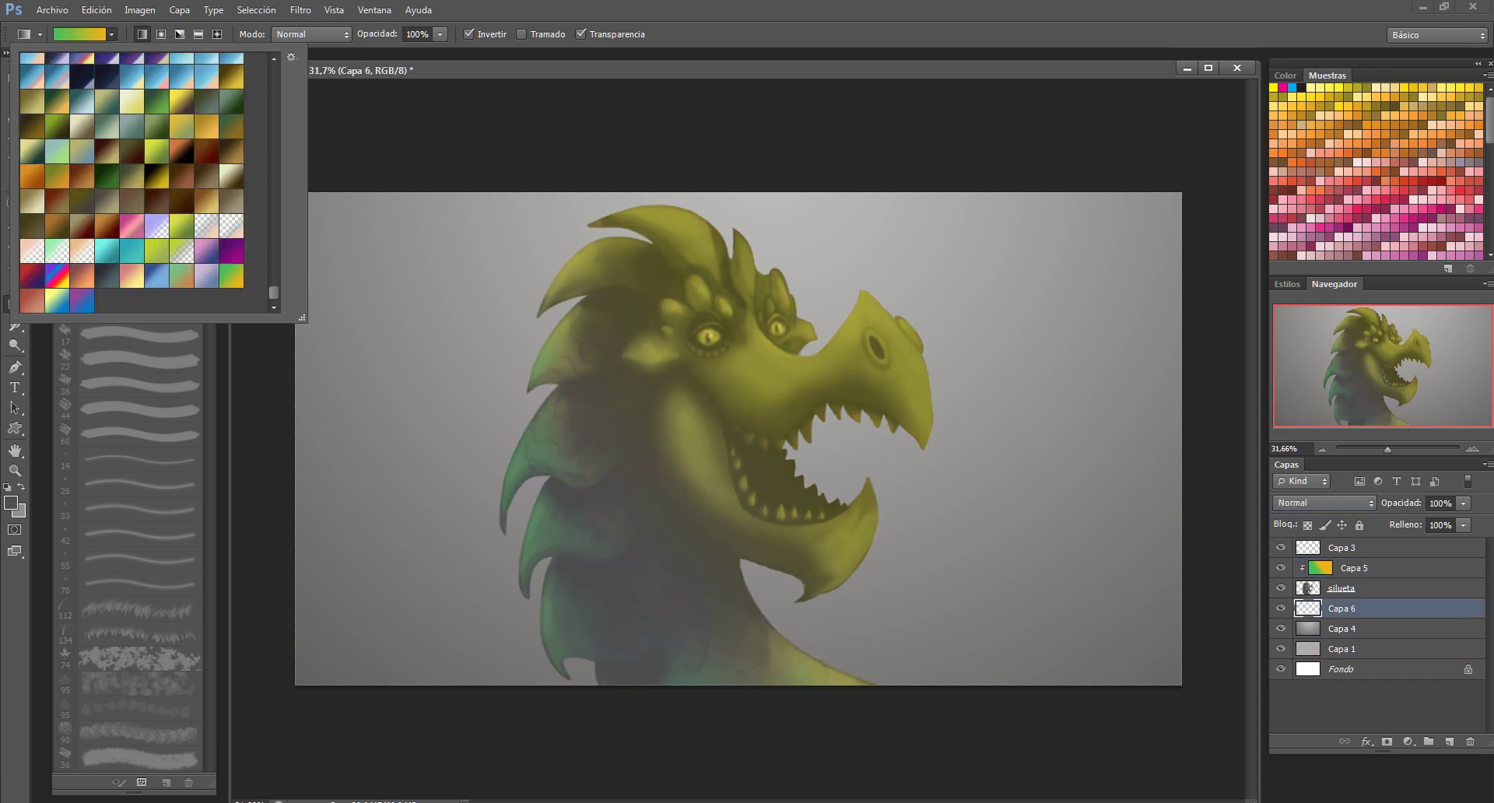
double_click(78, 226)
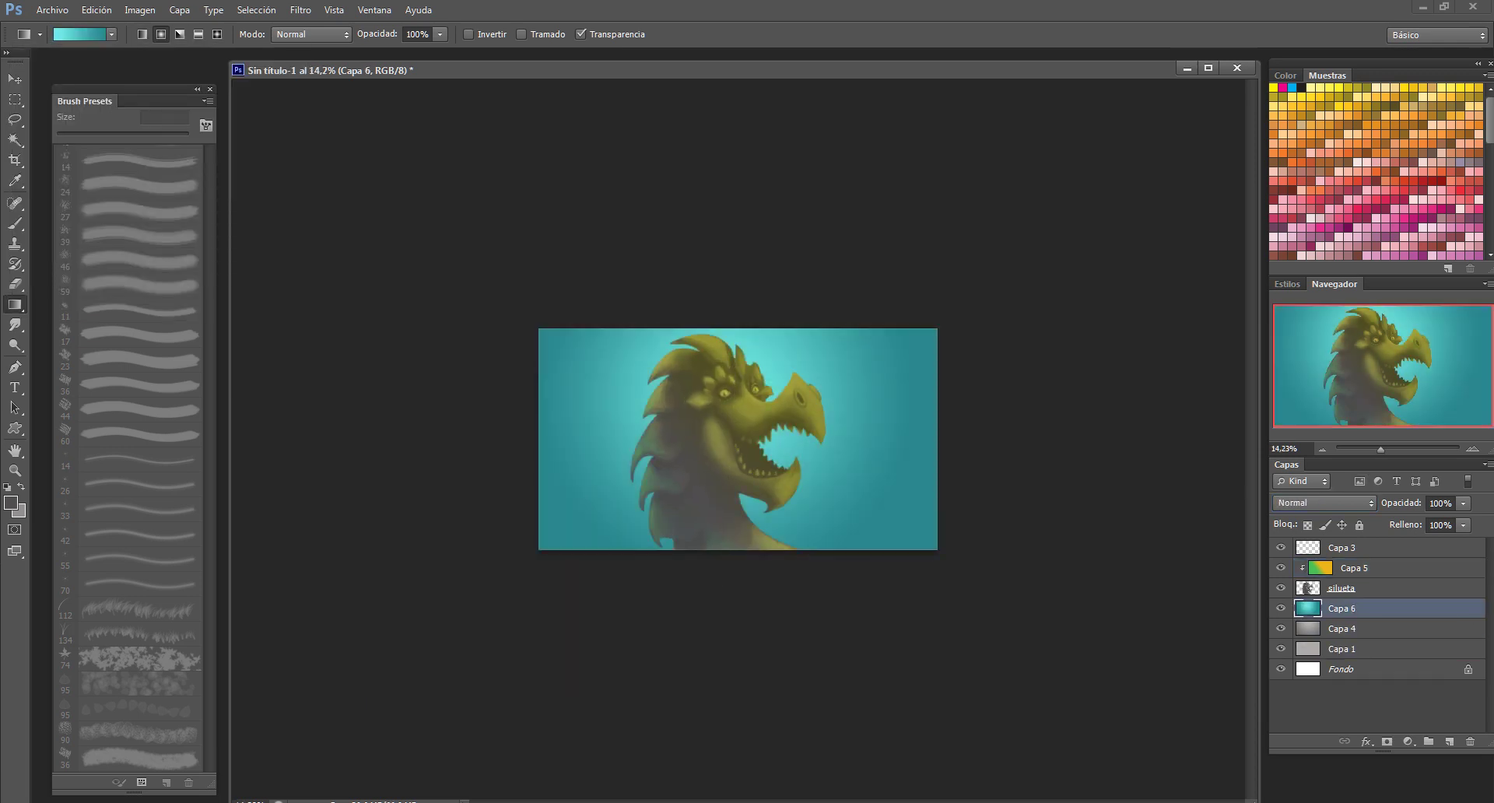
click(1323, 503)
click(1323, 360)
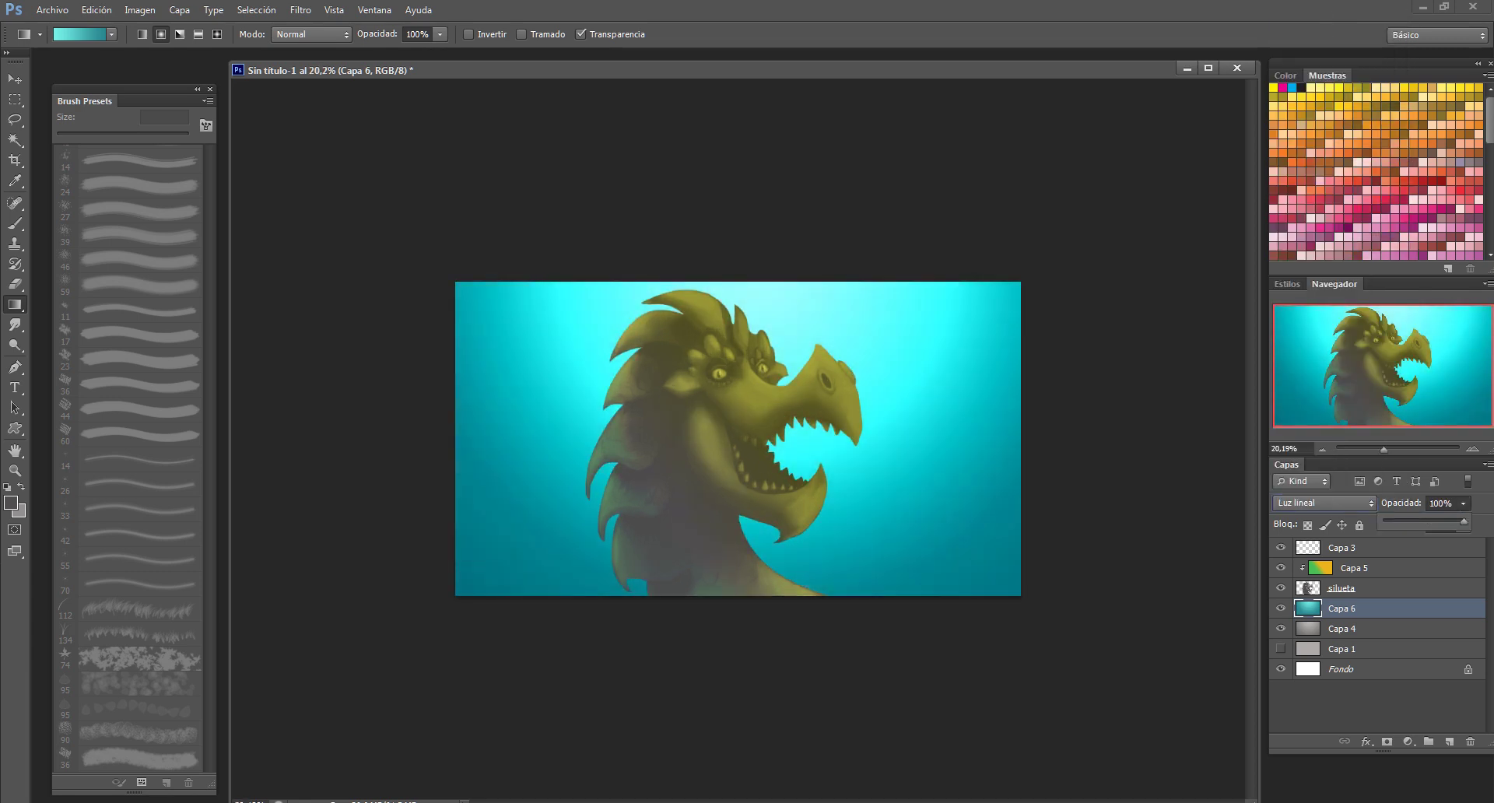
key(ctrl+plus)
key(ctrl+plus)
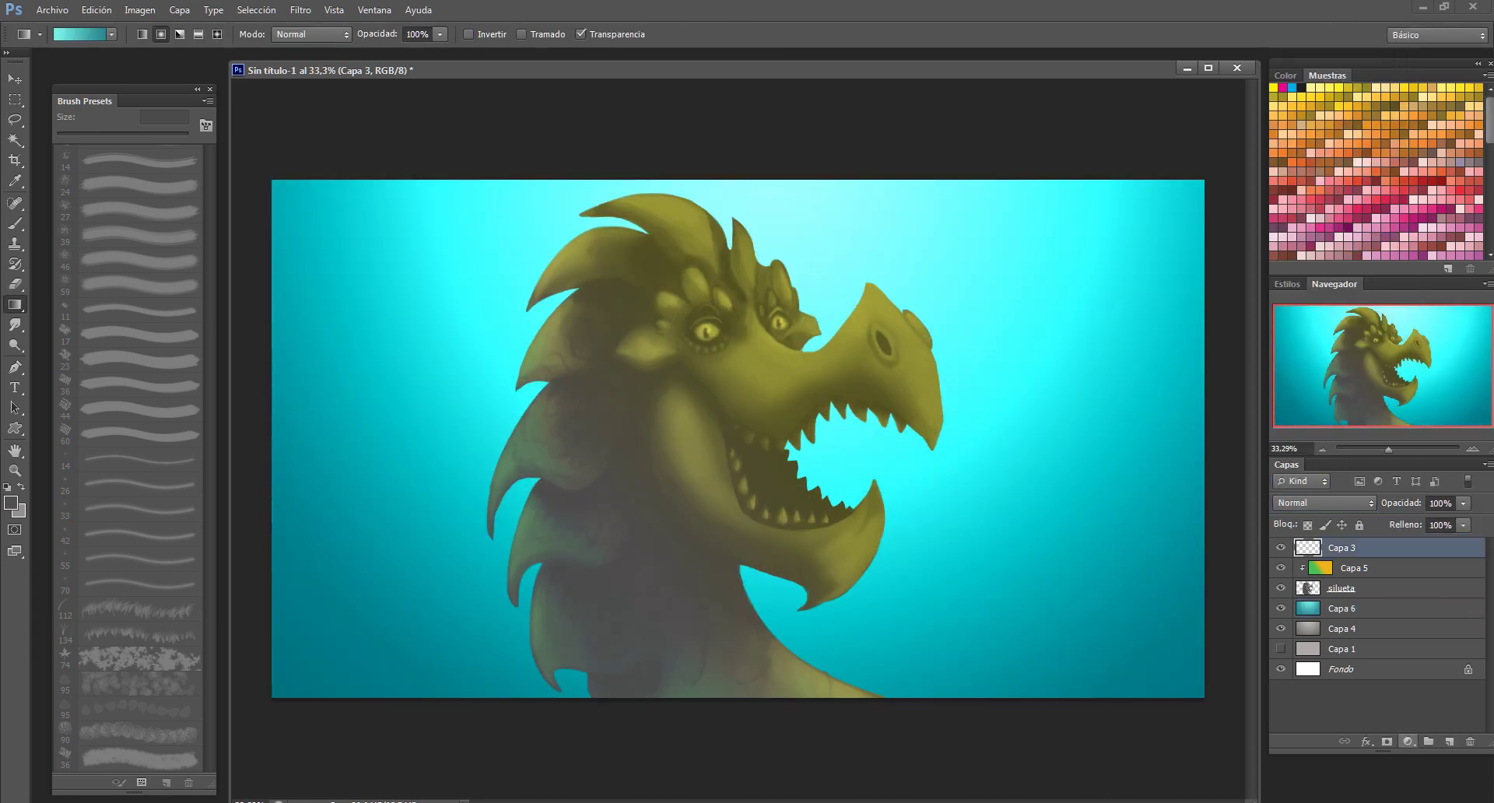
Add a Hue/Saturation adjustment shifting Yellows by +12 hue and +27 saturation
key(alt+5)
click(1152, 531)
click(1101, 581)
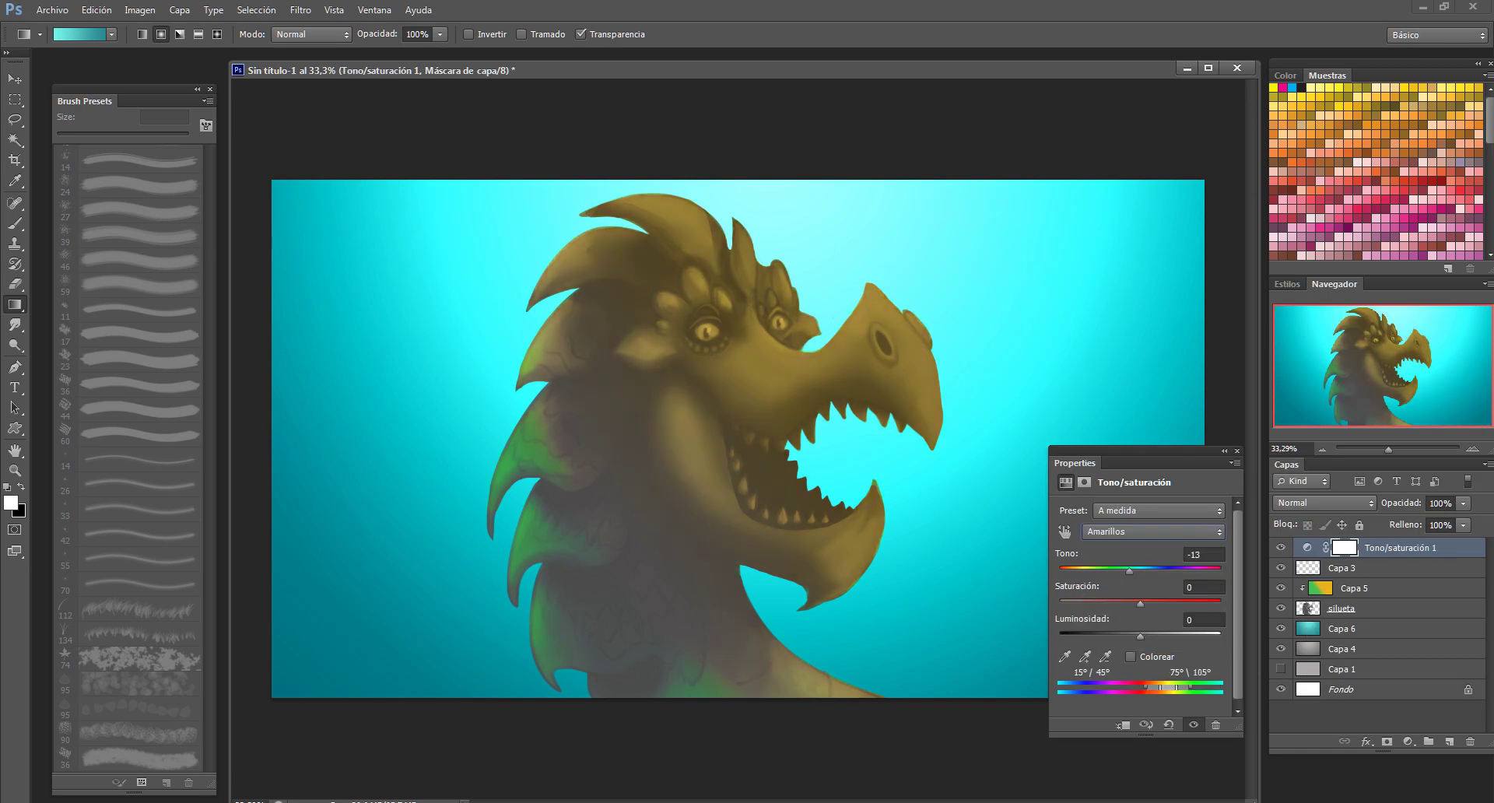
mouse_move(1140, 603)
mouse_down()
mouse_move(1101, 603)
mouse_move(1150, 571)
mouse_up()
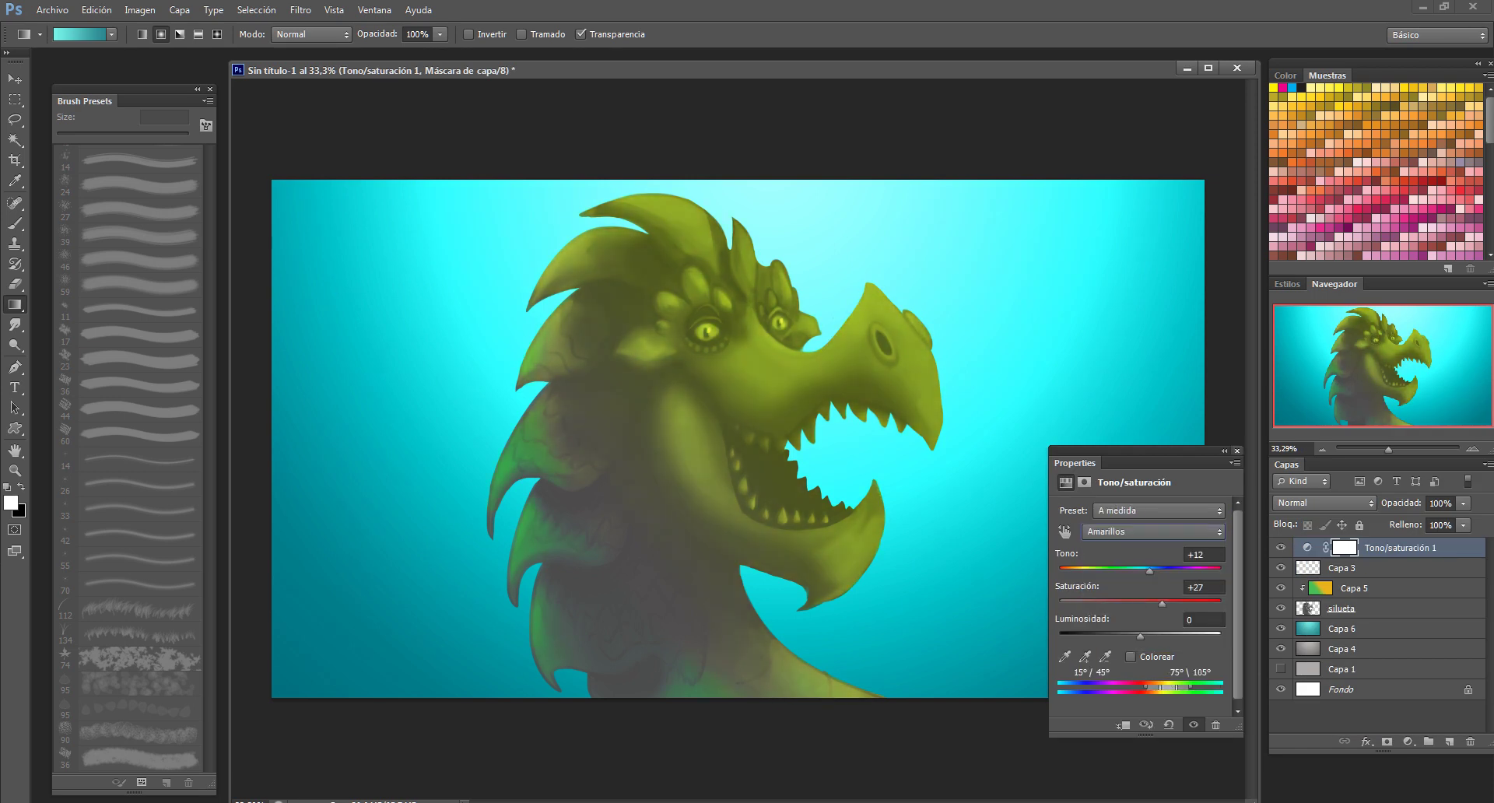
click(1237, 451)
Add a Brightness/Contrast adjustment with brightness 30
click(1407, 741)
click(1336, 461)
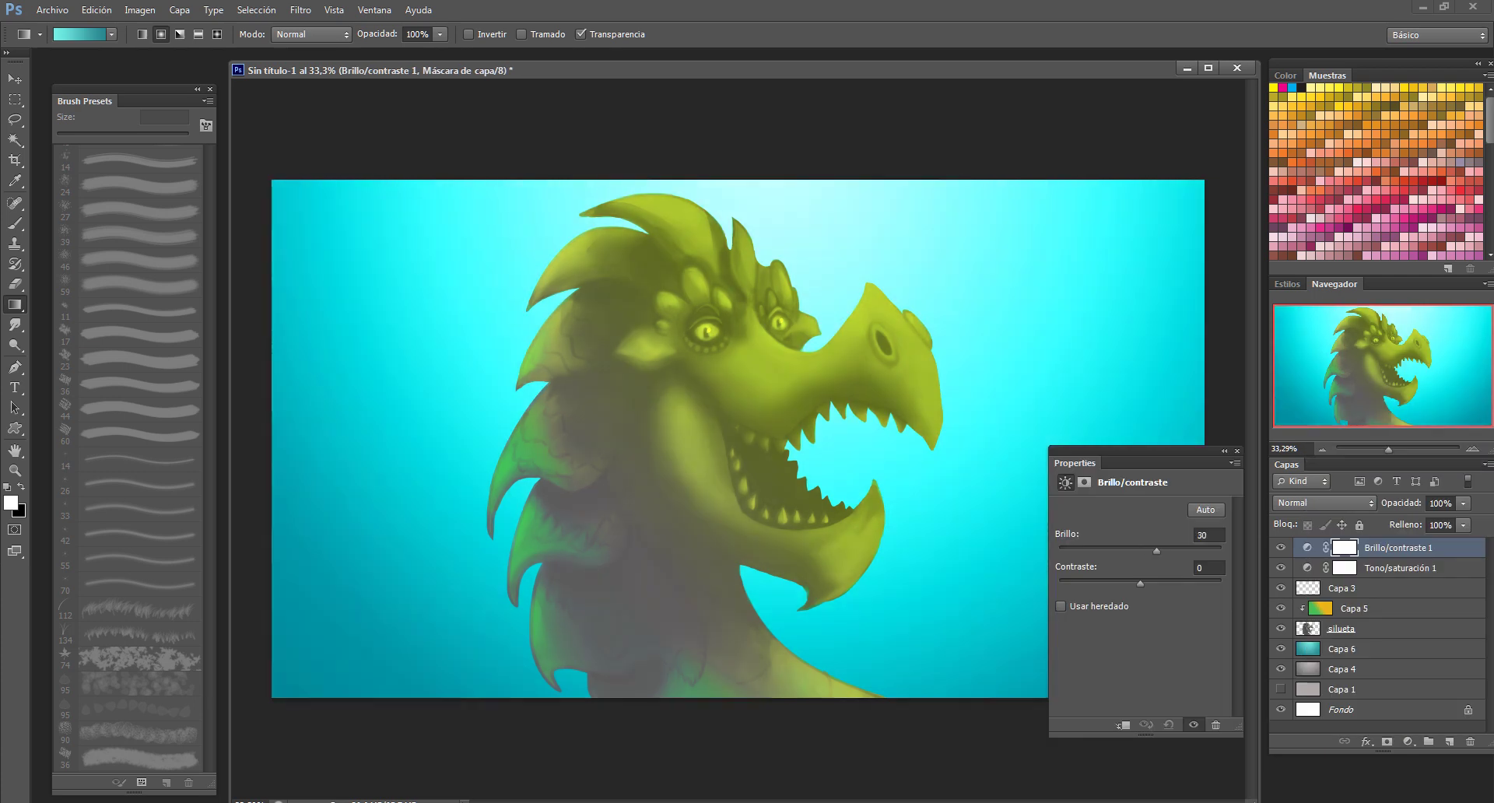
drag(1101, 562, 1121, 561)
click(1236, 451)
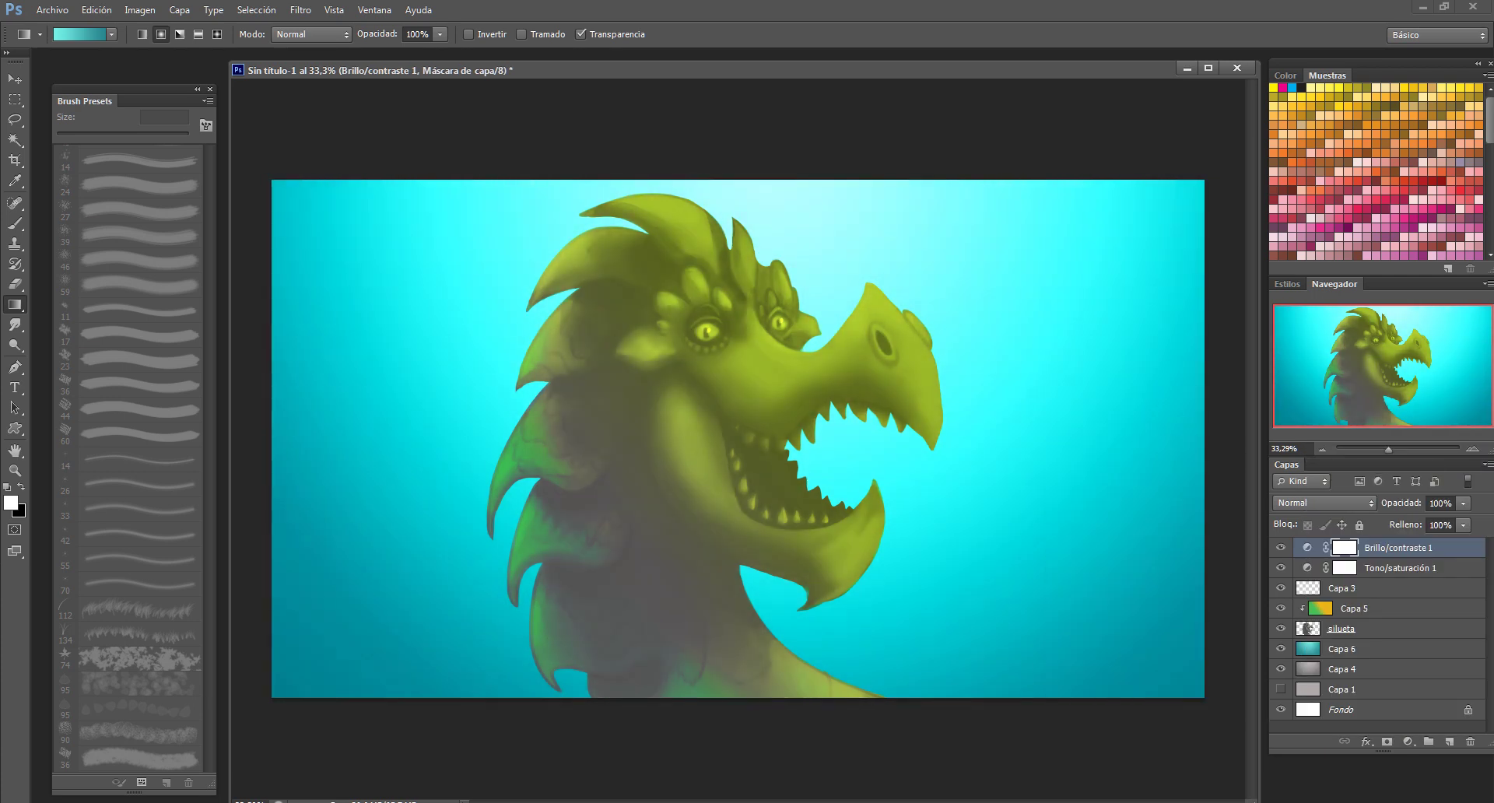
click(1354, 608)
scroll(740, 439, up, 5)
Set up the eraser with a soft round brush tip at 64% opacity
key(e)
right_click(759, 274)
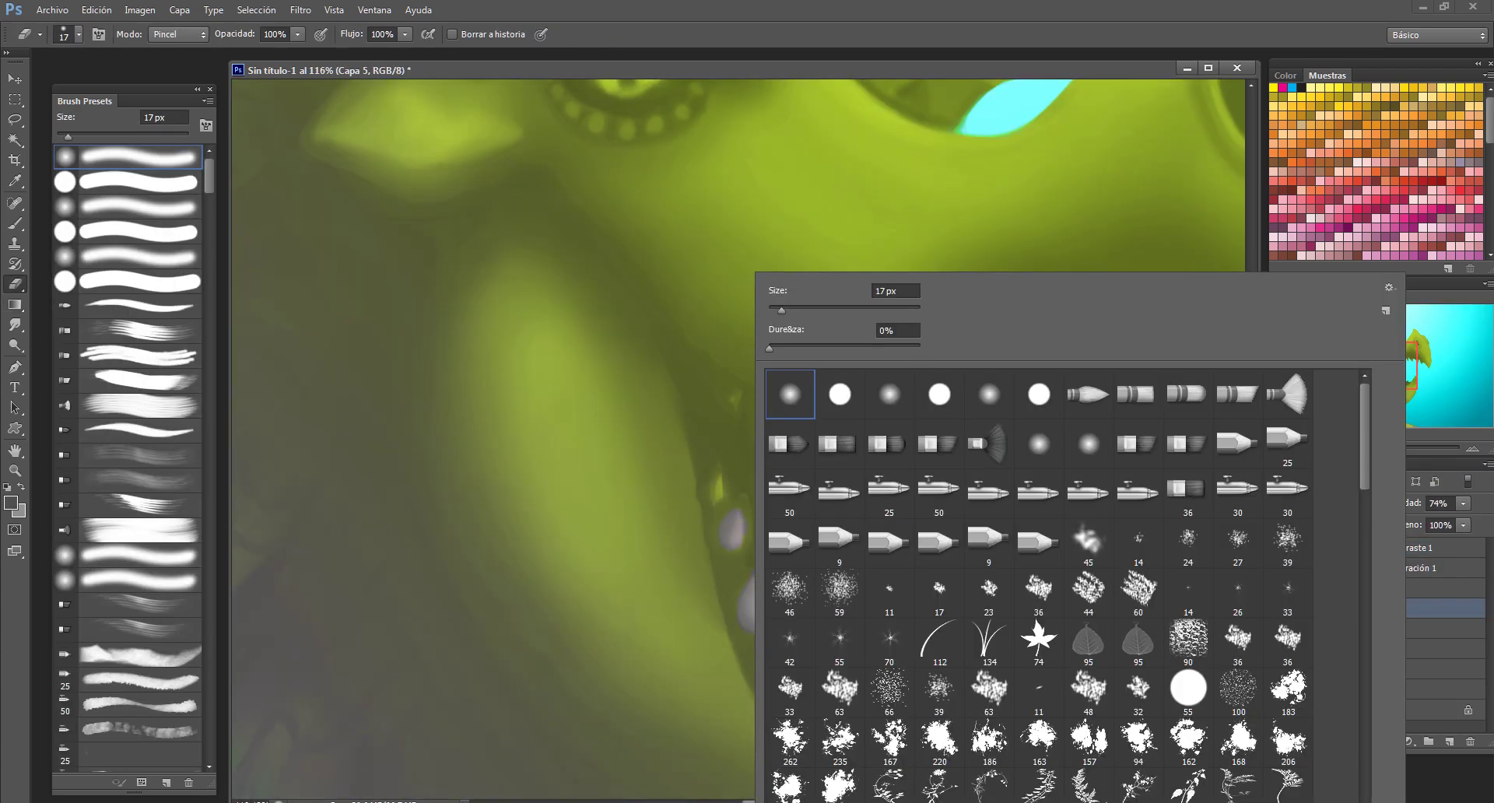
double_click(787, 394)
scroll(717, 454, up, 1)
key(6)
key(4)
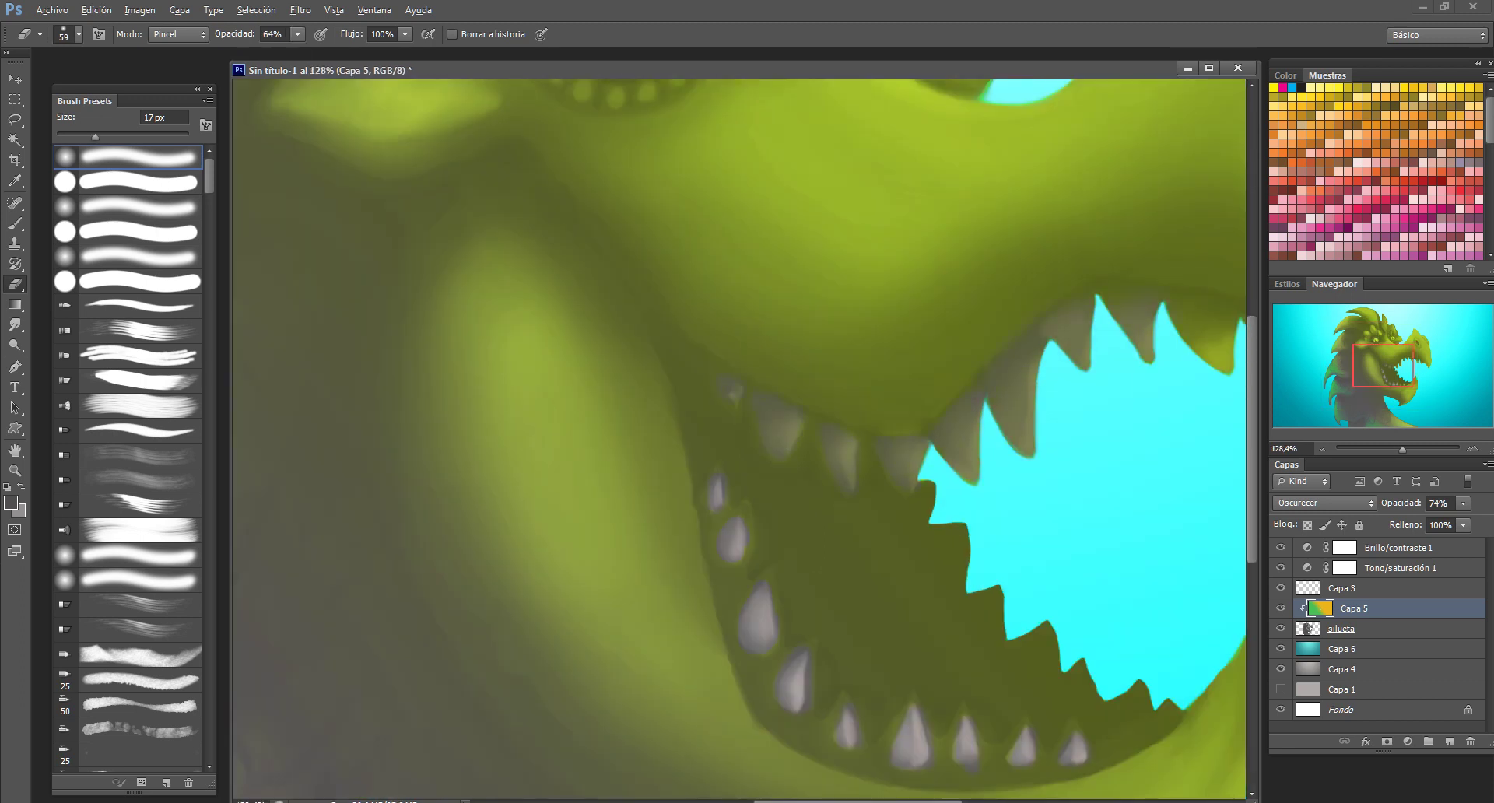
Select the silhouette layer and return the eraser to full opacity
click(1341, 628)
right_click(814, 272)
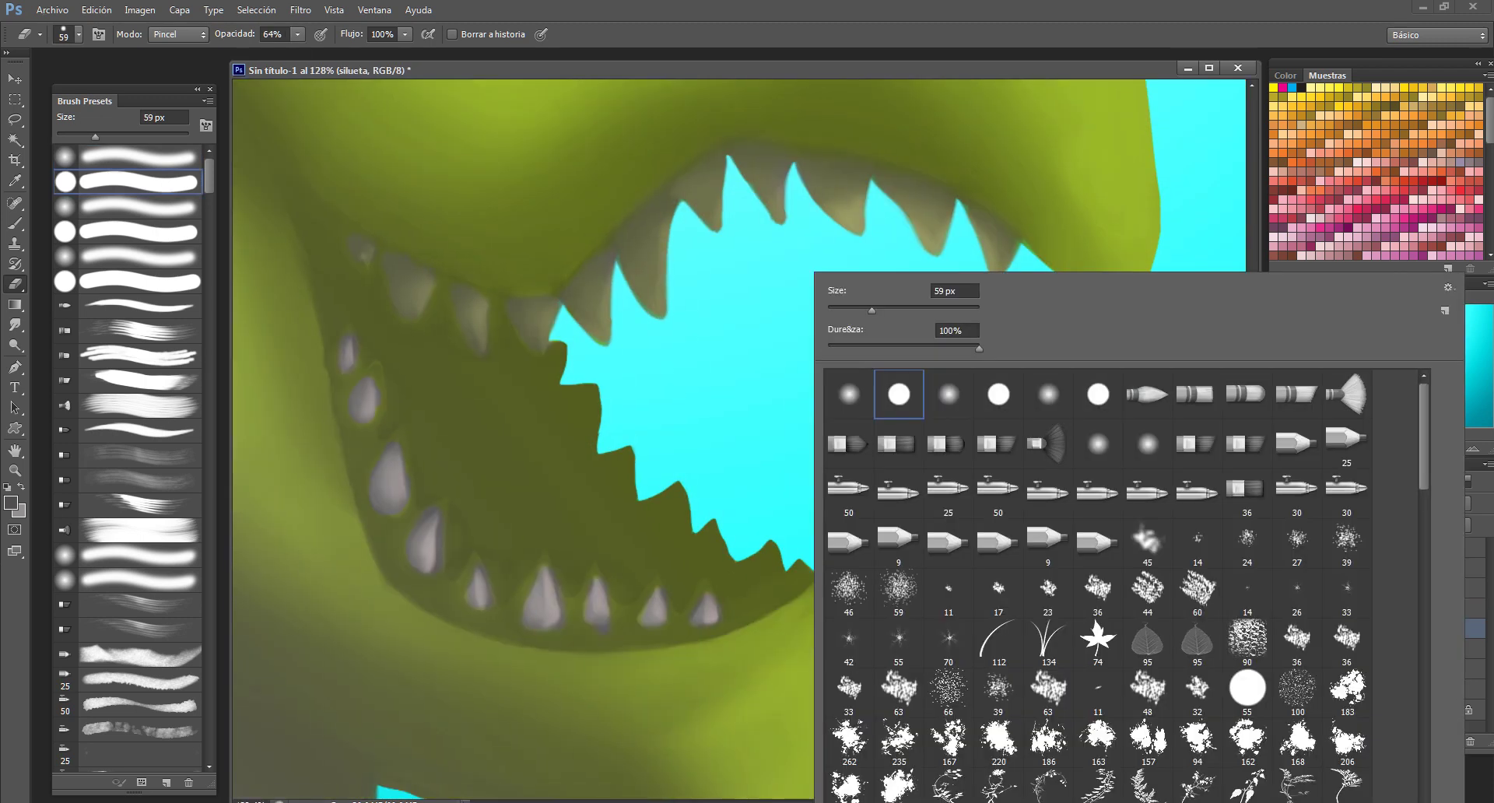
key(Escape)
scroll(934, 467, up, 3)
key(0)
scroll(934, 467, up, 2)
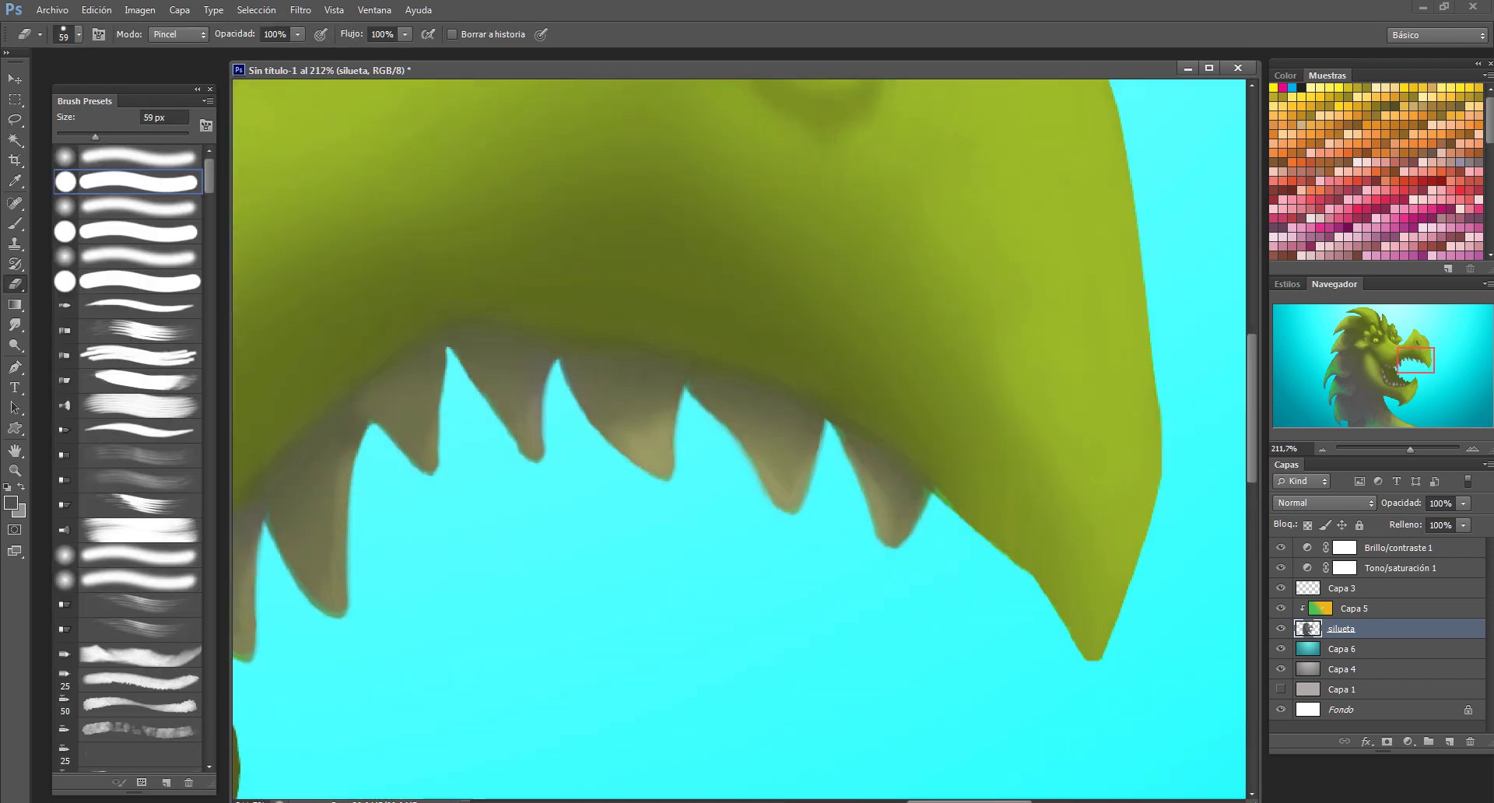
scroll(739, 436, up, 2)
Smudge the upper teeth edges on the silhouette layer to soften them
key(r)
key(alt+bracketright)
key(alt+bracketleft)
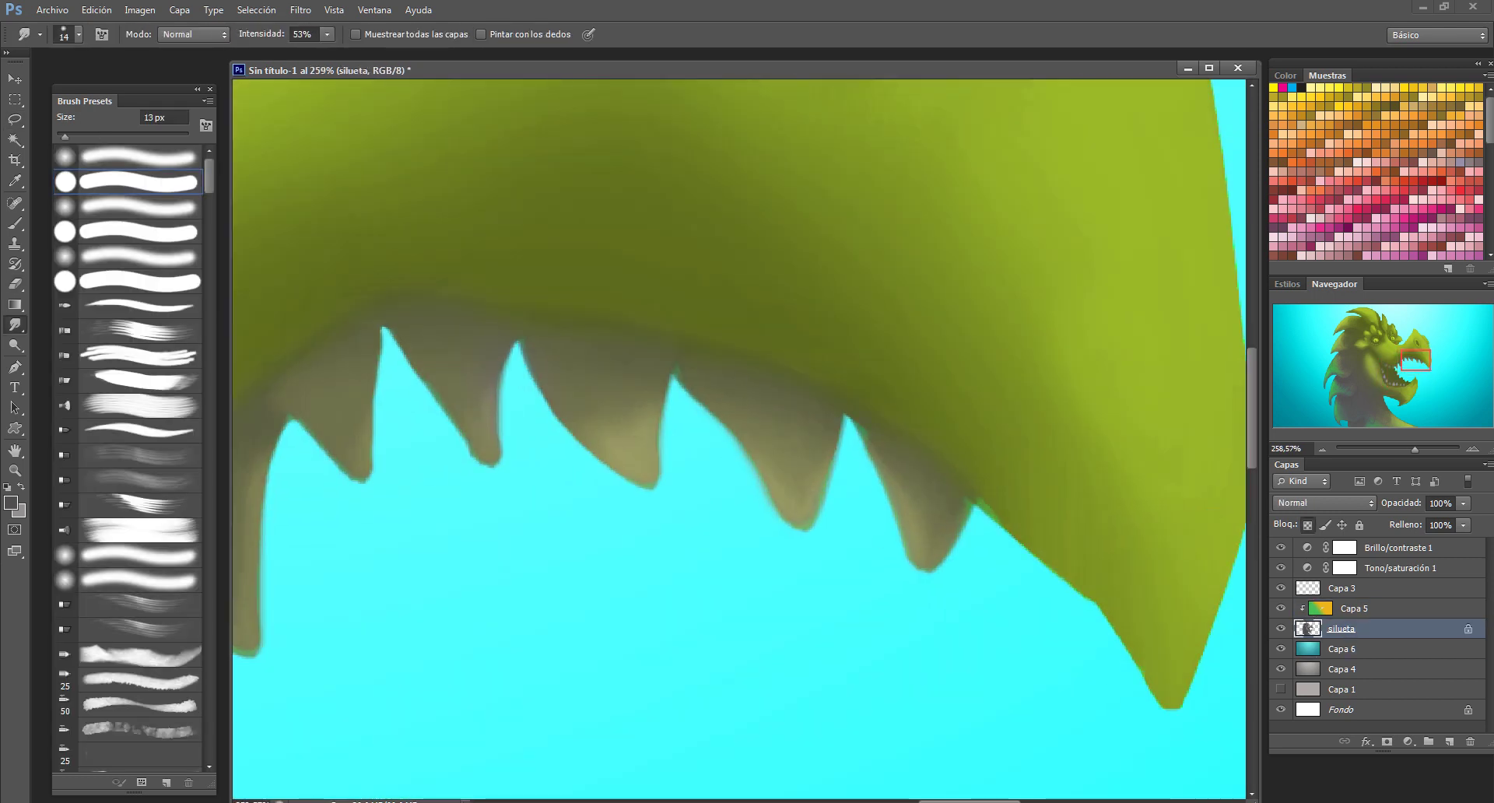
scroll(739, 436, down, 3)
scroll(739, 436, up, 4)
key(b)
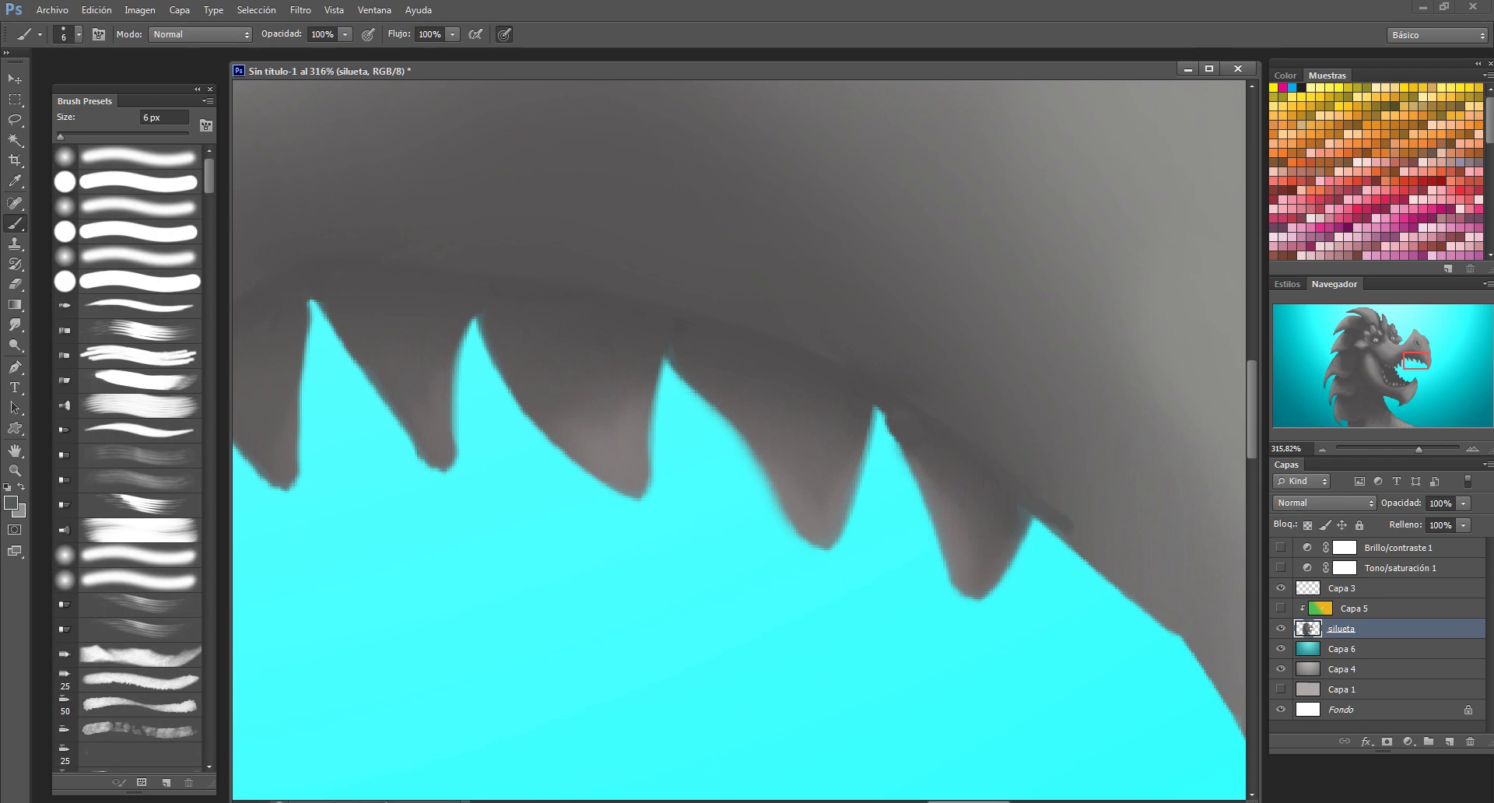
key(r)
scroll(879, 417, down, 3)
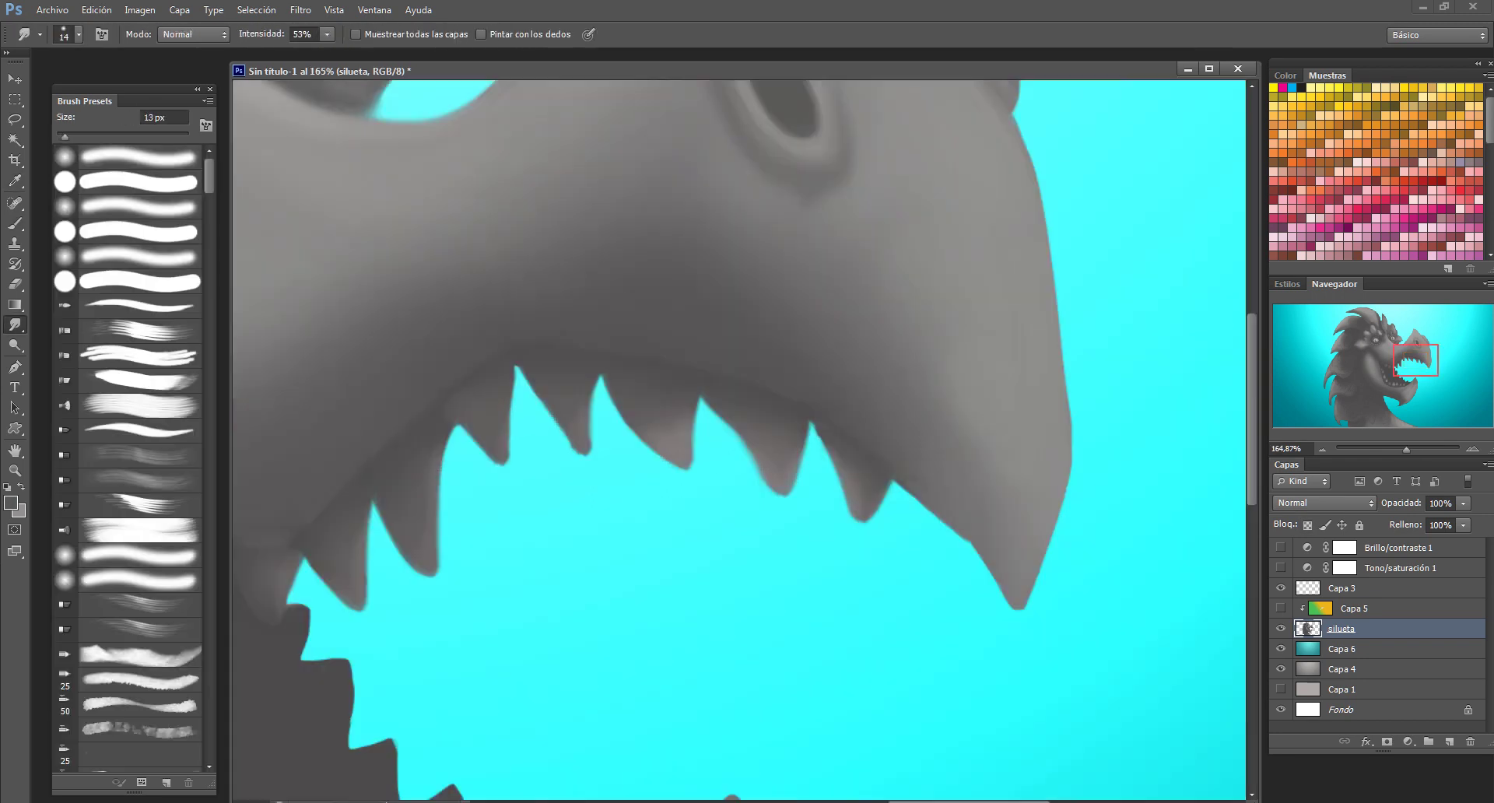
drag(1280, 547, 1280, 608)
Show the hidden colour layers, fit the painting in view, and select the hue/saturation adjustment
click(1354, 608)
scroll(856, 467, up, 3)
scroll(650, 117, up, 2)
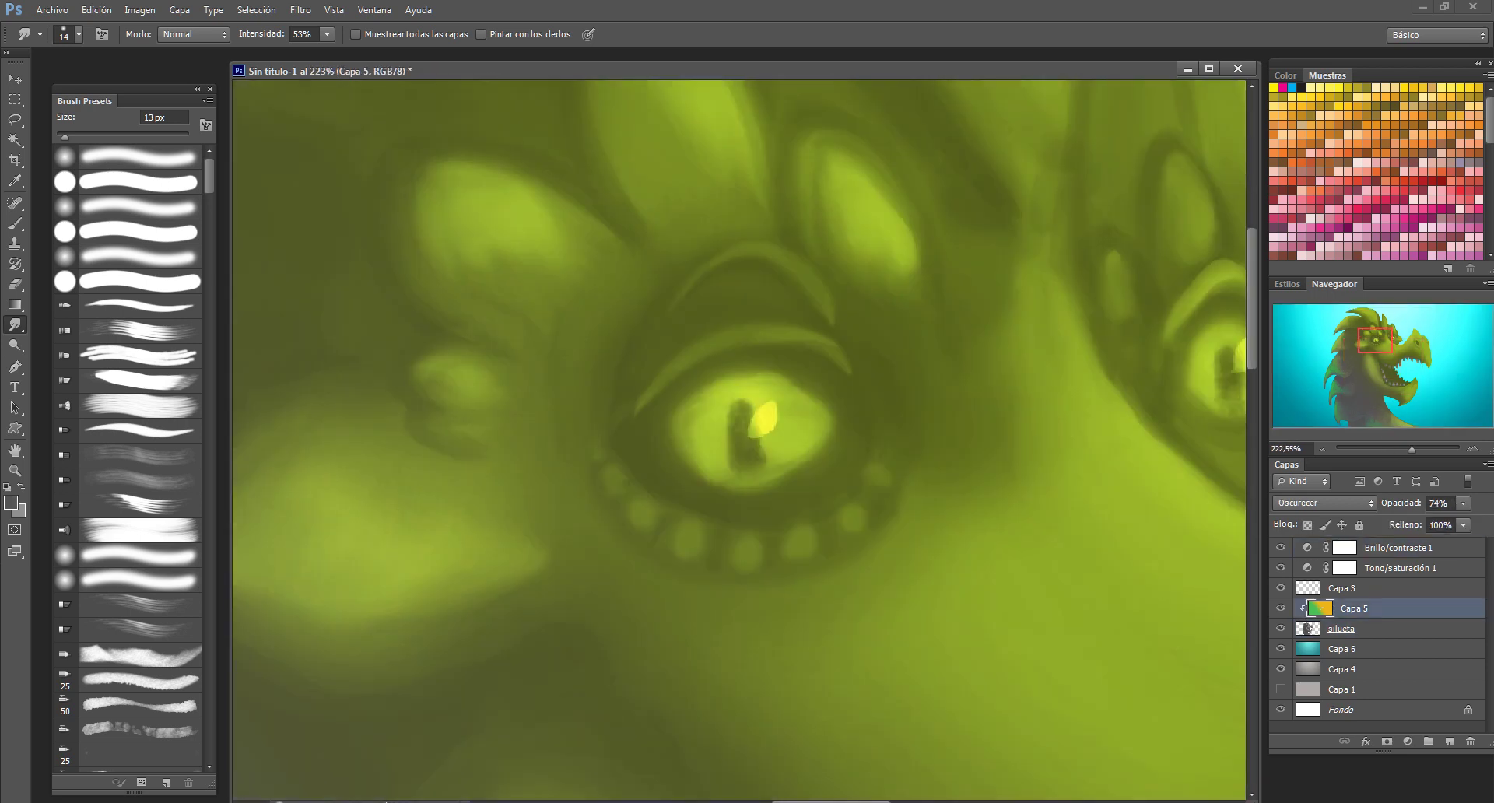
key(e)
key(ctrl+0)
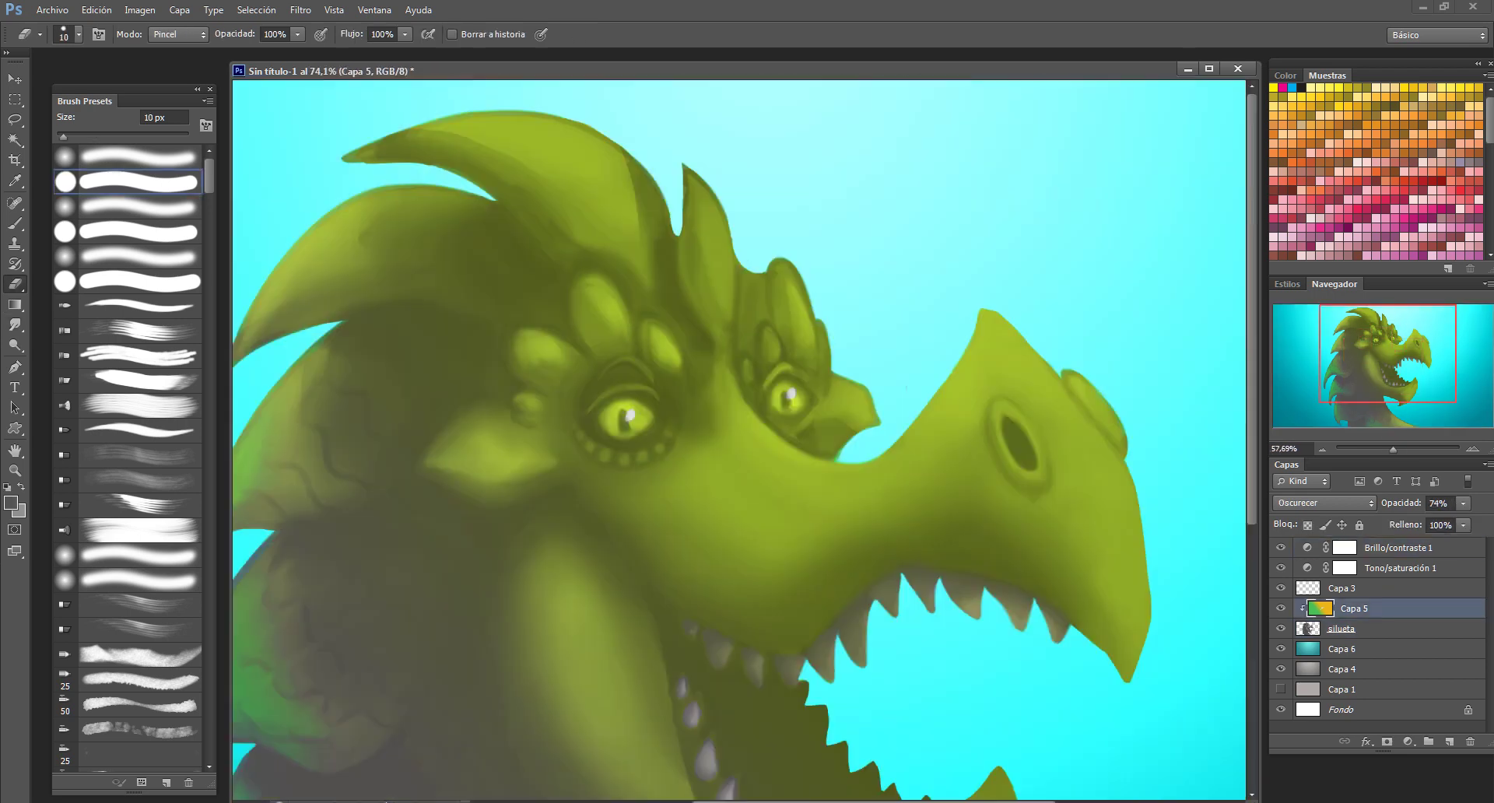
click(1398, 547)
scroll(739, 439, down, 2)
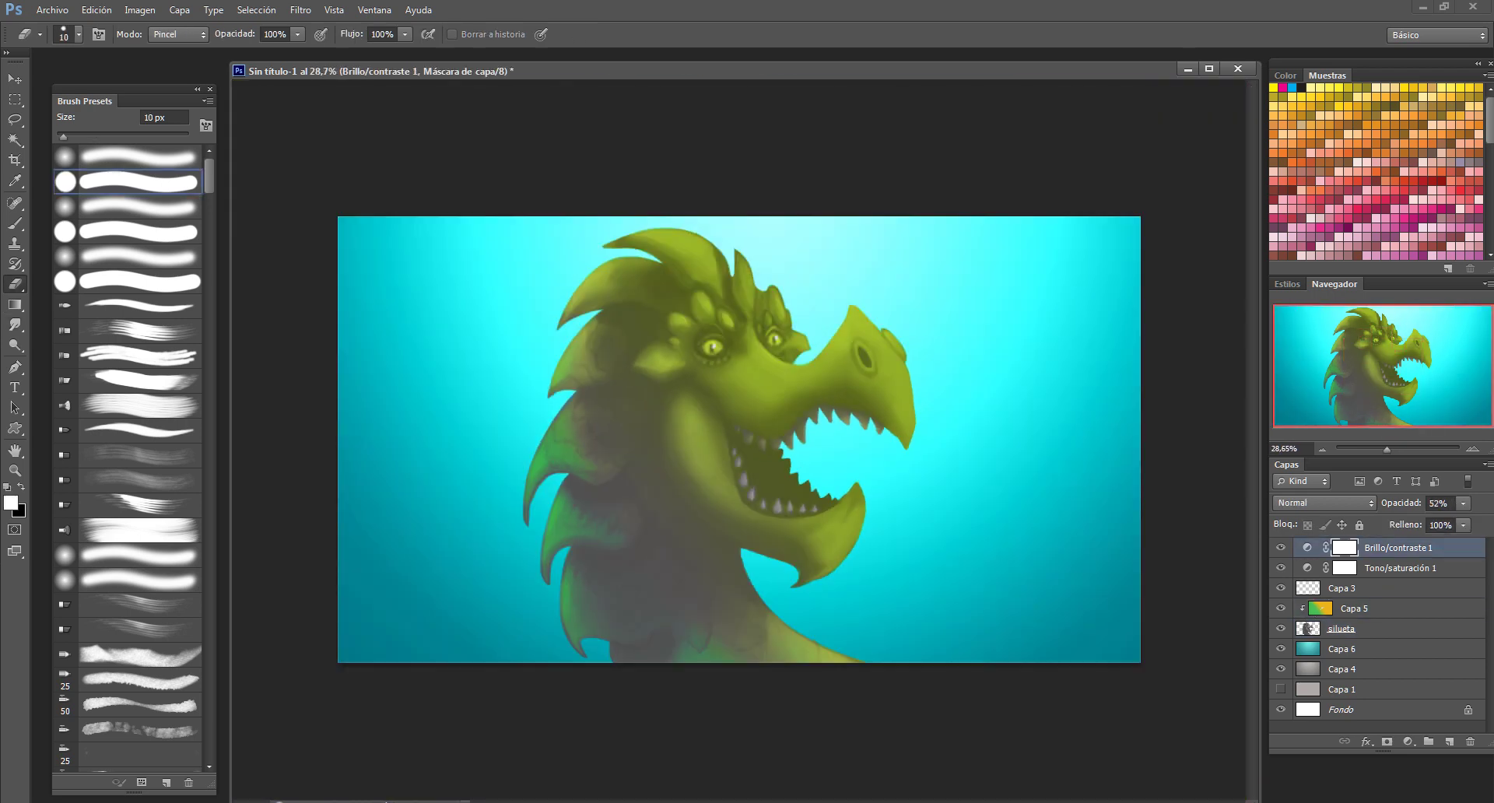
Lower the Brillo/contraste 1 opacity to 52% and add a new empty top layer
click(1400, 568)
click(1463, 502)
click(1449, 742)
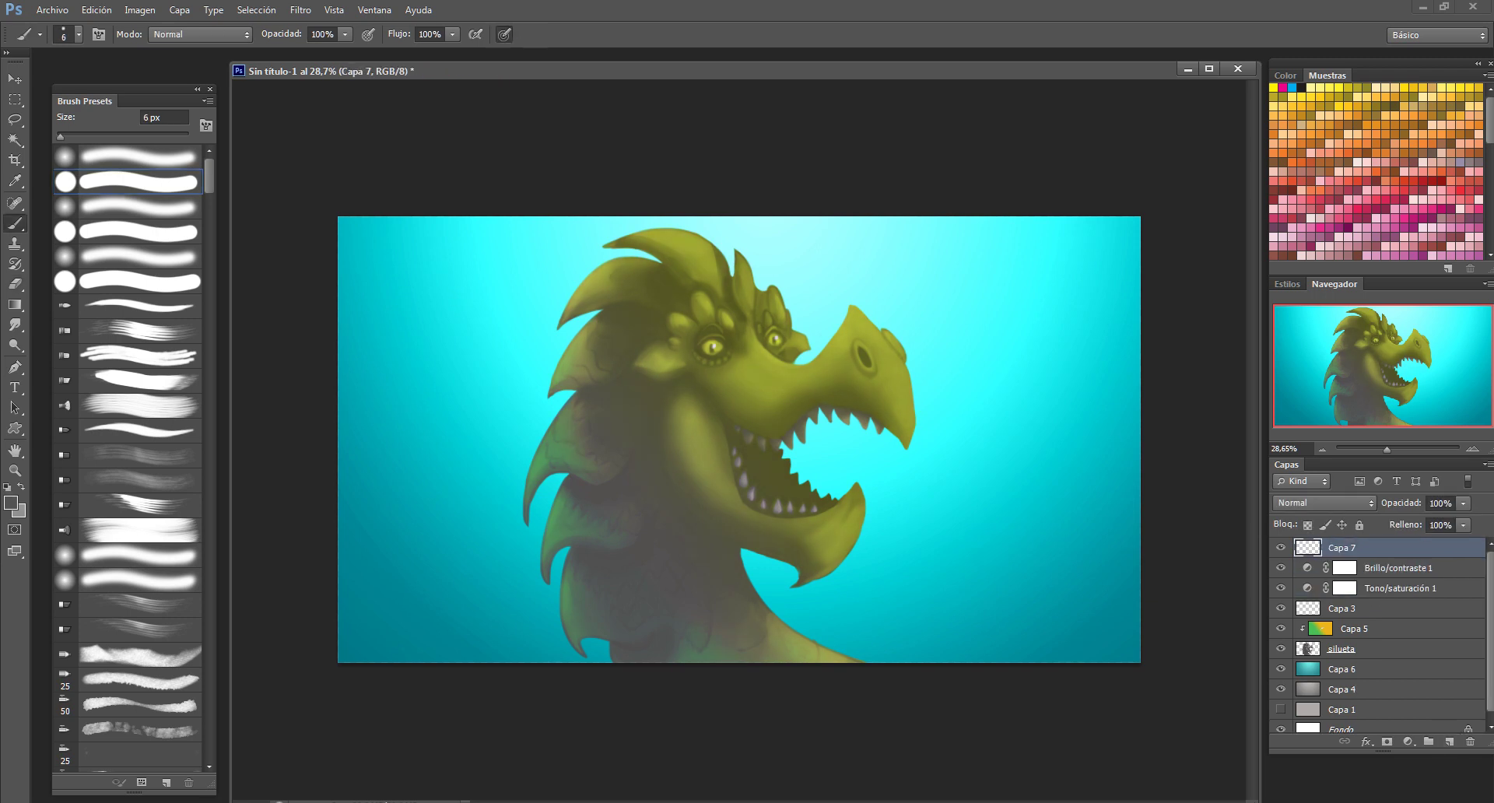
Brush a white 'SEBARTEX' signature in the painting's lower-right corner
key(i)
click(11, 503)
key(Return)
key(b)
alt+scroll(1098, 607, up, 4)
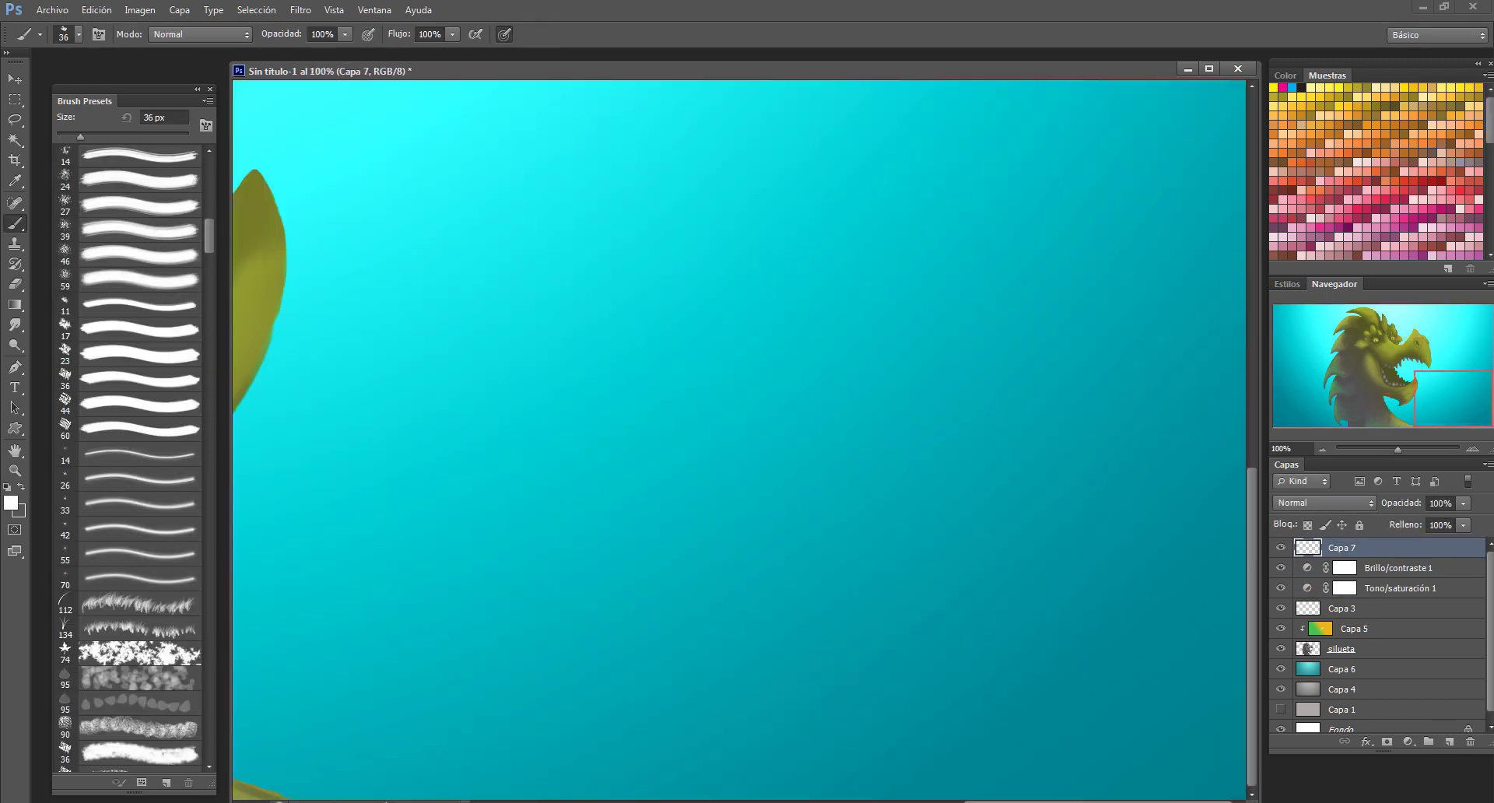
drag(580, 492, 500, 534)
drag(654, 518, 787, 562)
drag(801, 498, 950, 575)
key(ctrl+minus)
key(ctrl+minus)
key(ctrl+minus)
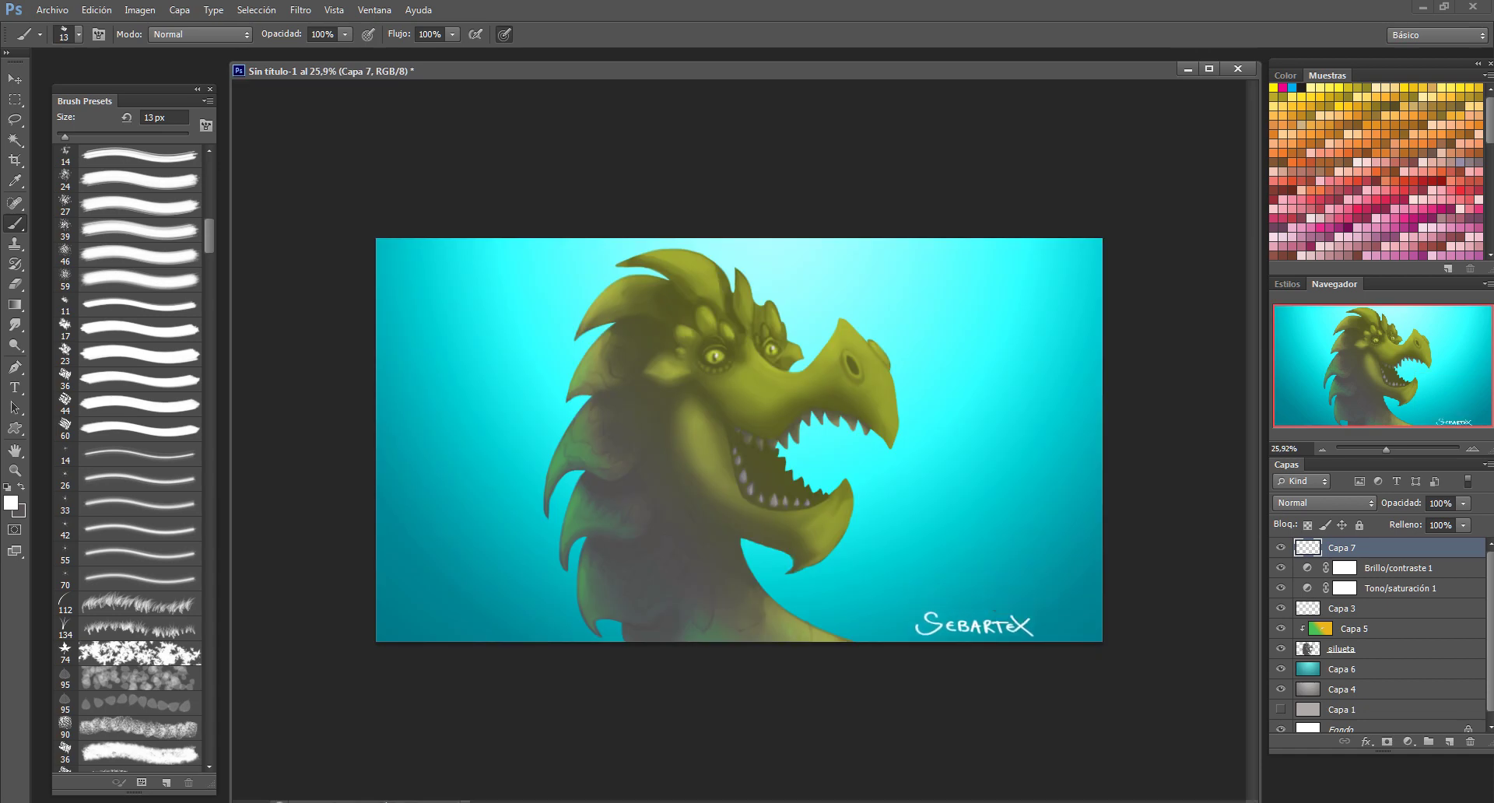